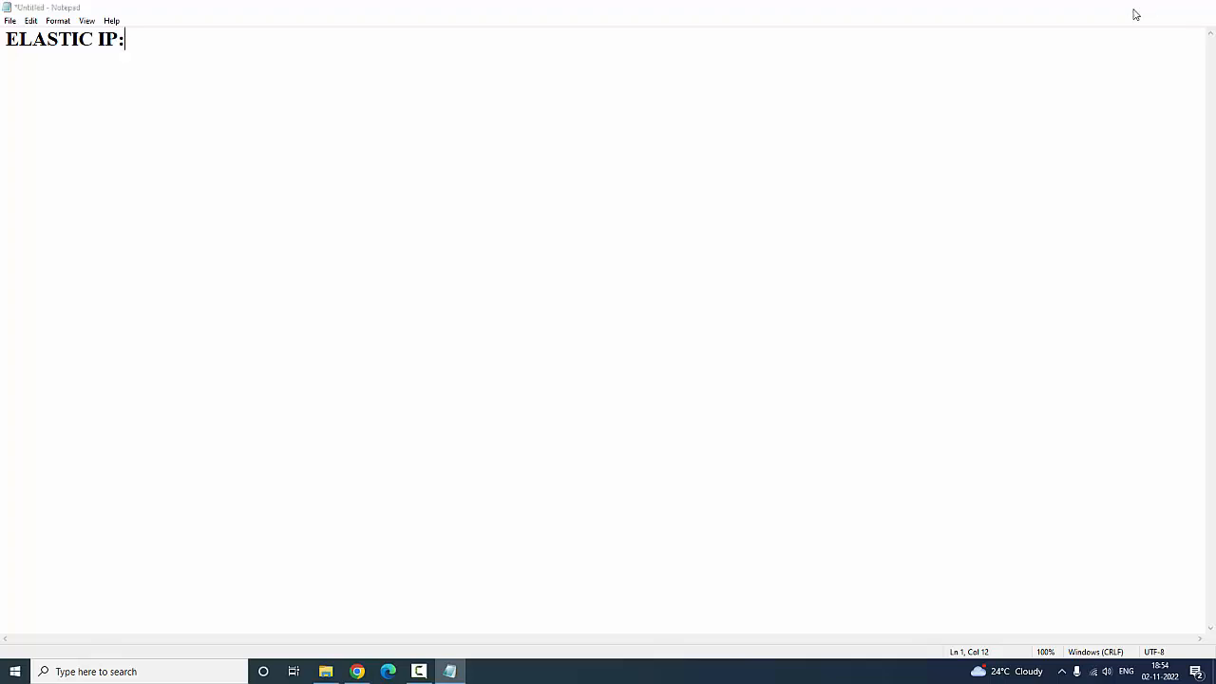
Leave the notes and open google.com in a new browser tab
{"action": "left_click", "coordinate": [1142, 8]}
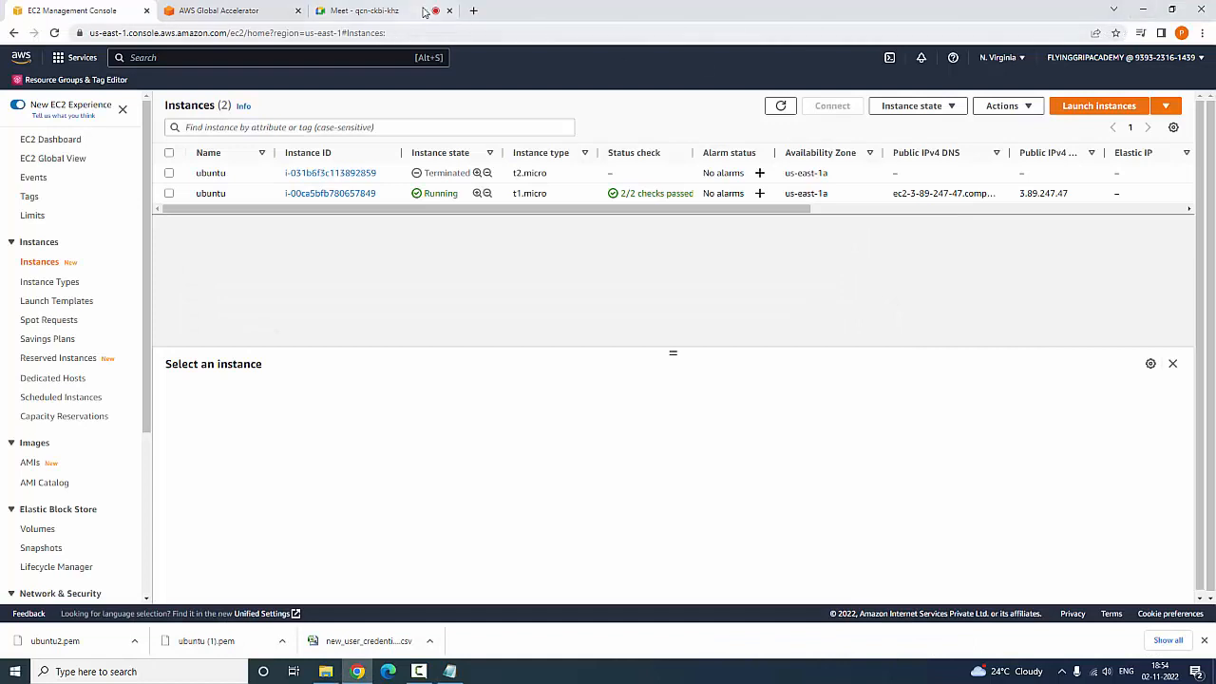
{"action": "left_click", "coordinate": [474, 11]}
{"action": "left_click", "coordinate": [475, 36]}
{"action": "type", "text": "GOOGLE.CO"}
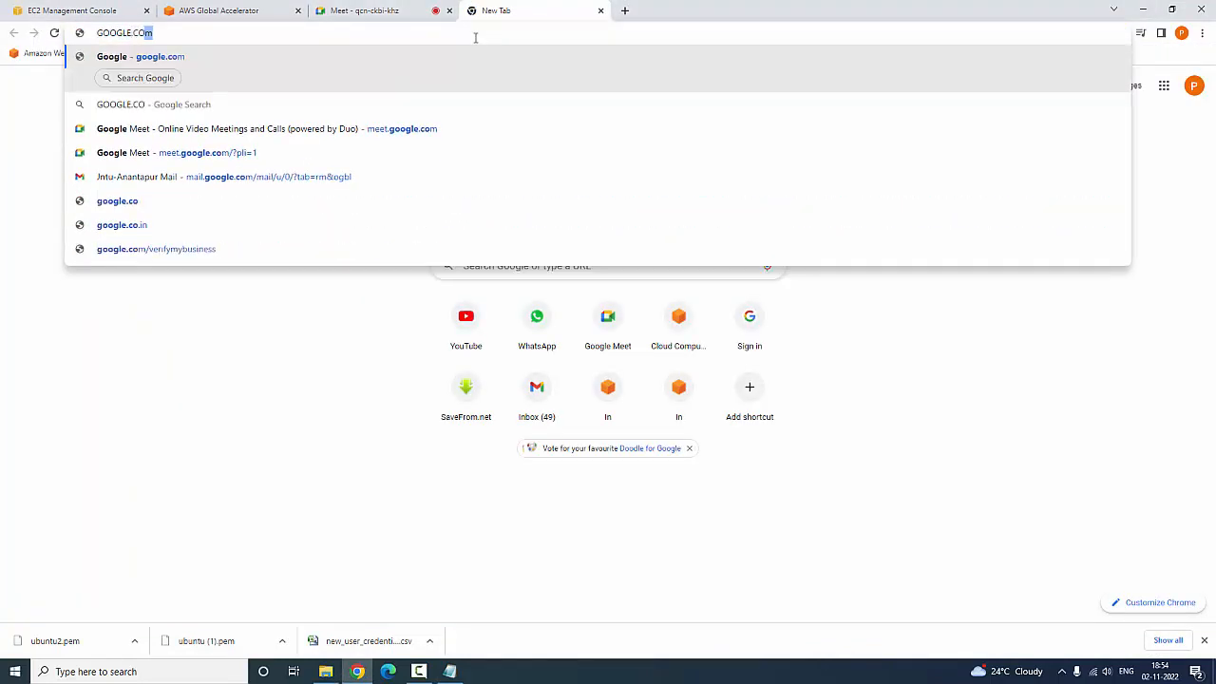
{"action": "key", "text": "Return"}
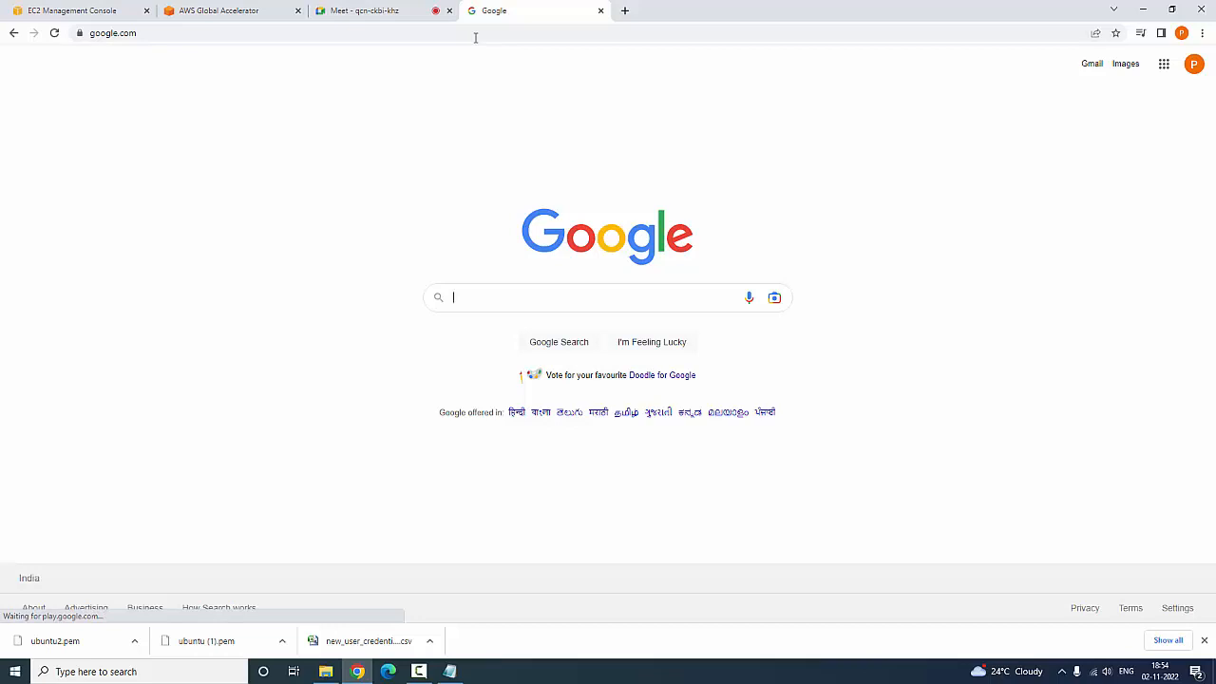
{"action": "key", "text": "super+r"}
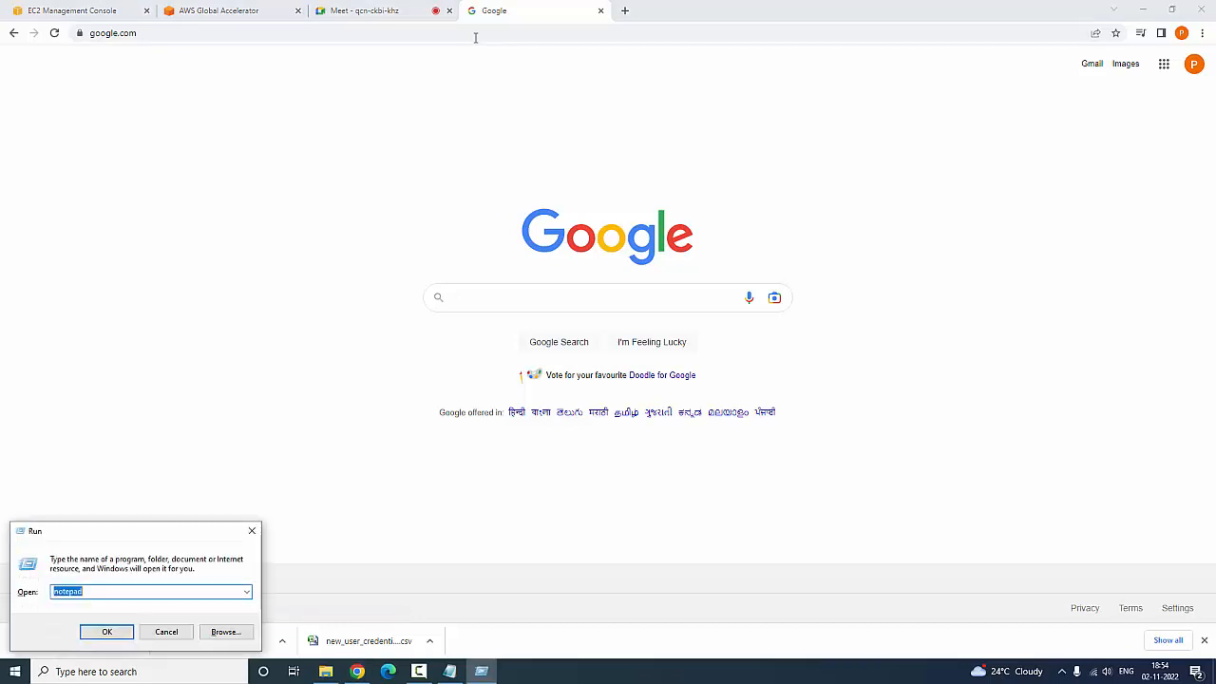
{"action": "type", "text": "cmd"}
{"action": "key", "text": "Return"}
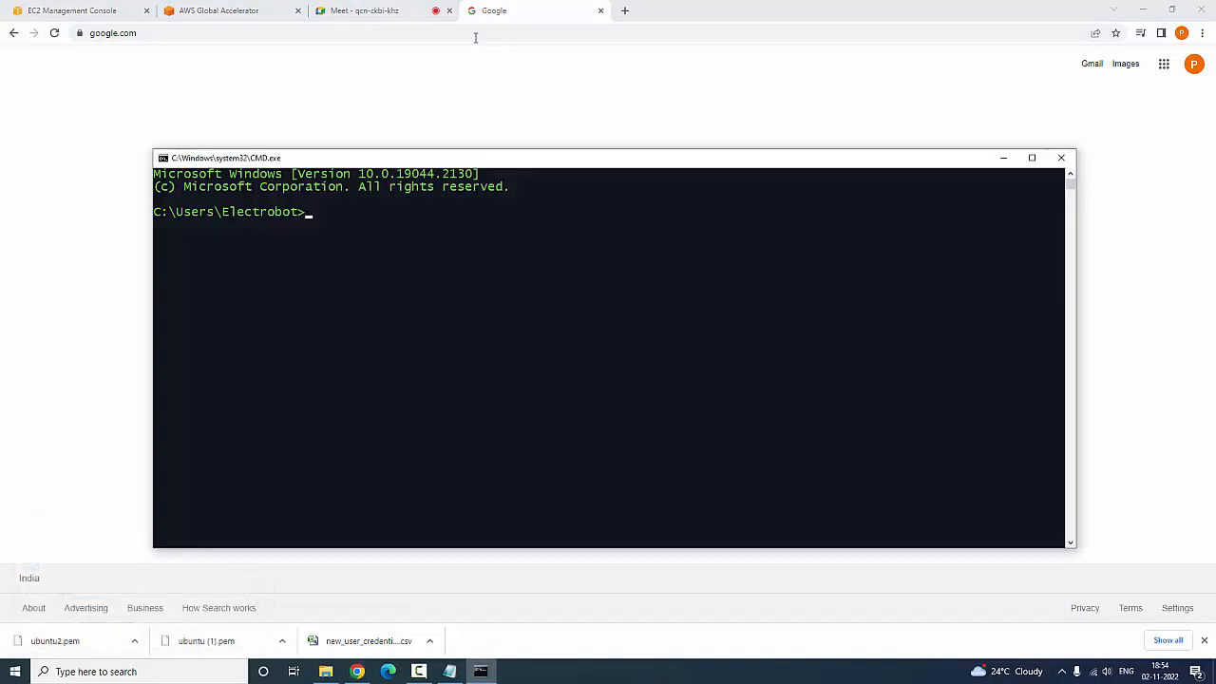
{"action": "type", "text": "PING WWW."}
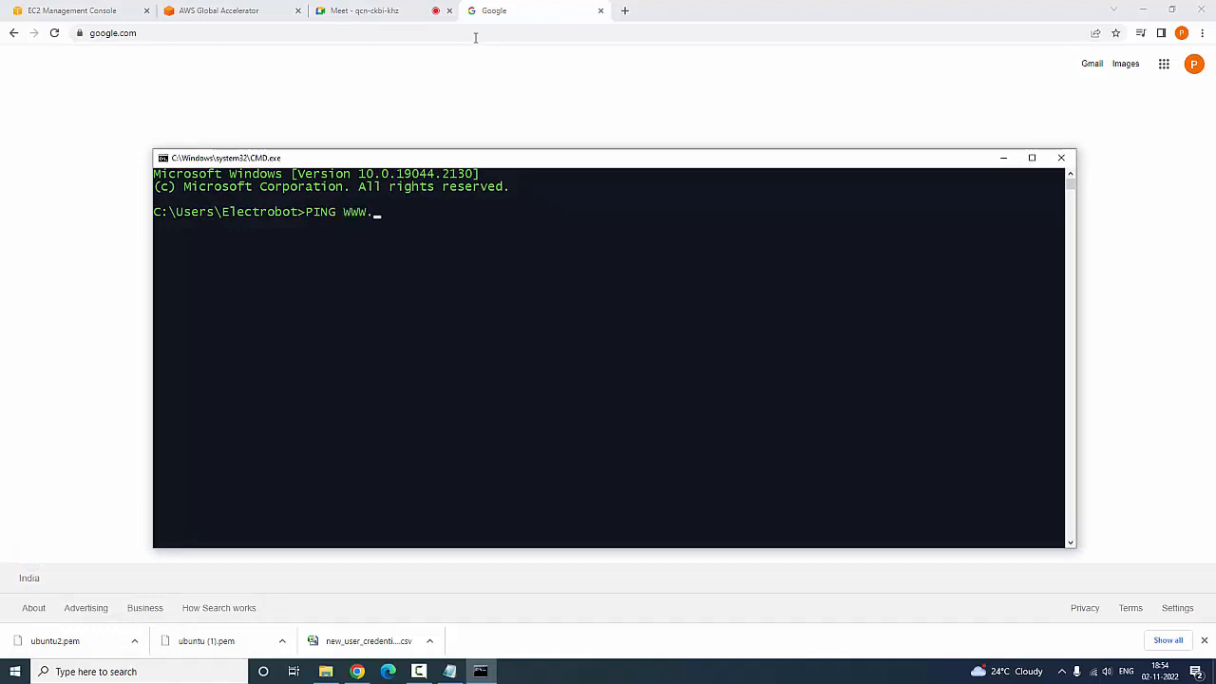
{"action": "type", "text": "GOOGLE.COM"}
{"action": "key", "text": "Return"}
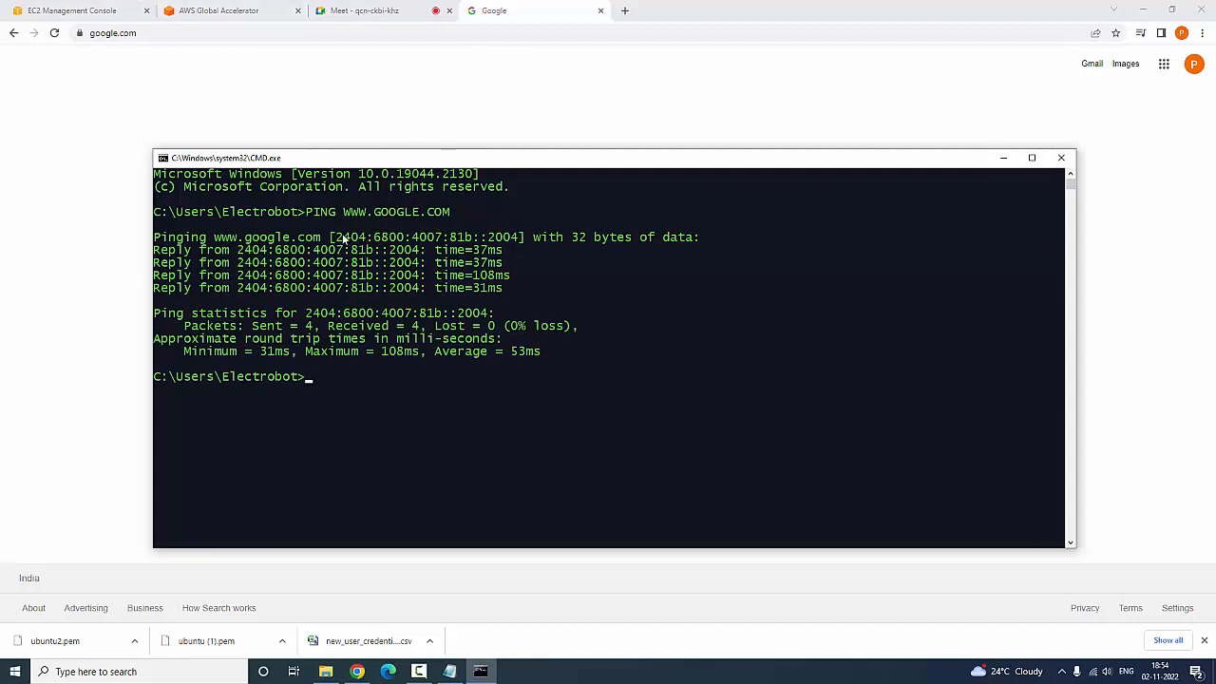
{"action": "left_click_drag", "start_coordinate": [330, 225], "coordinate": [518, 241]}
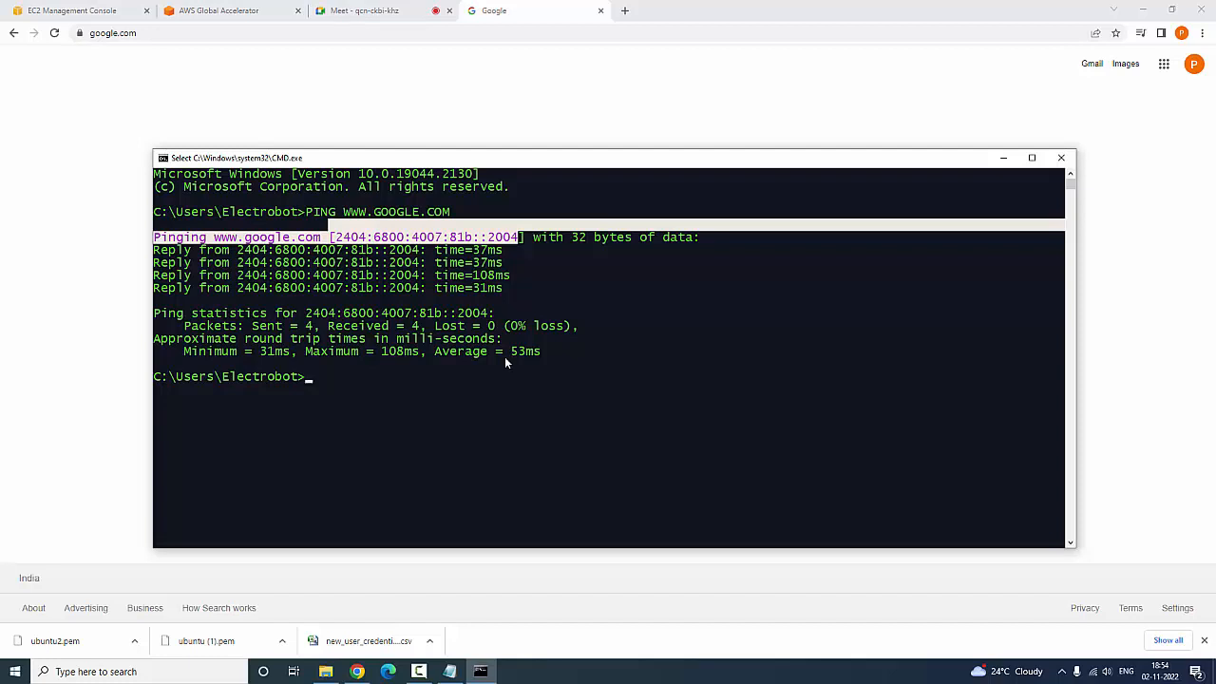
Add the line "LOAD BALANCERS" below "ELASTIC IP:" in the Notepad notes and minimize the window
{"action": "left_click", "coordinate": [450, 670]}
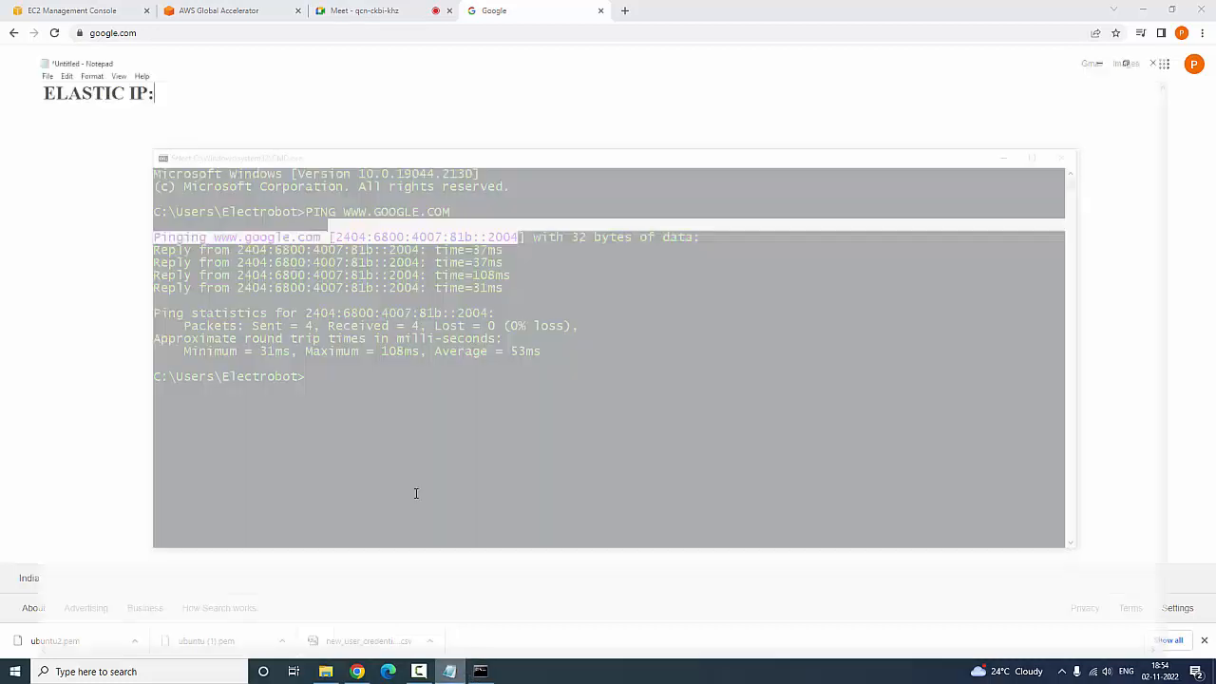
{"action": "key", "text": "Return"}
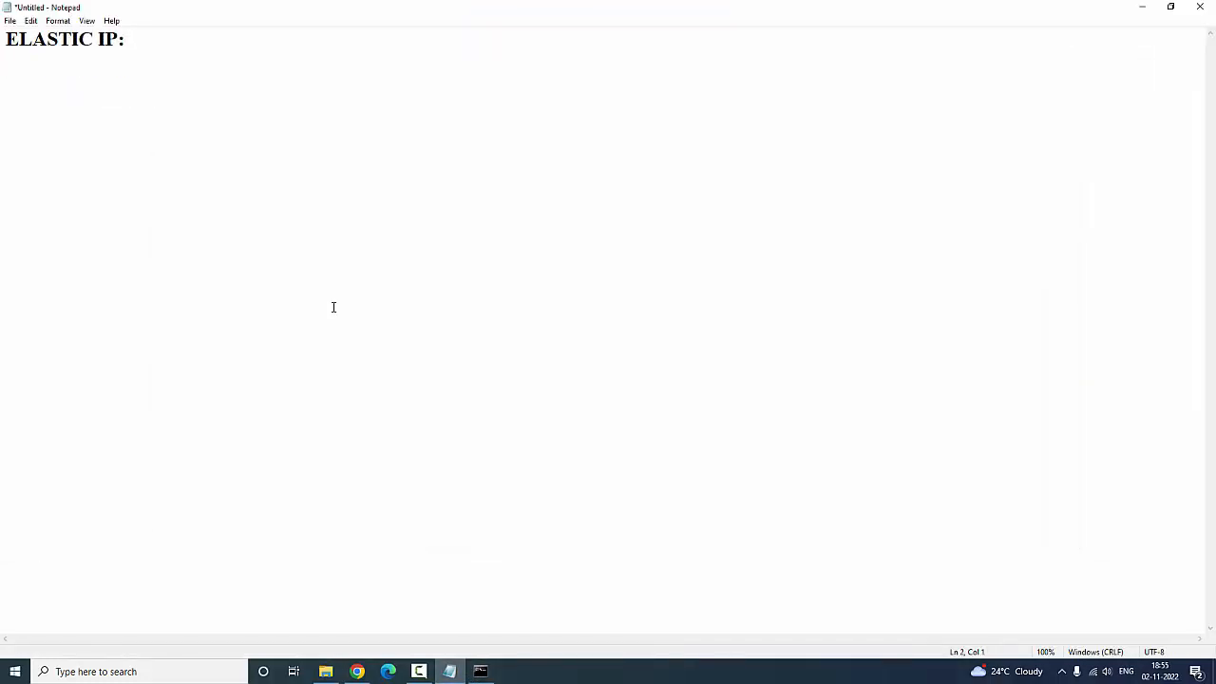
{"action": "type", "text": "LOAD BALANCERS"}
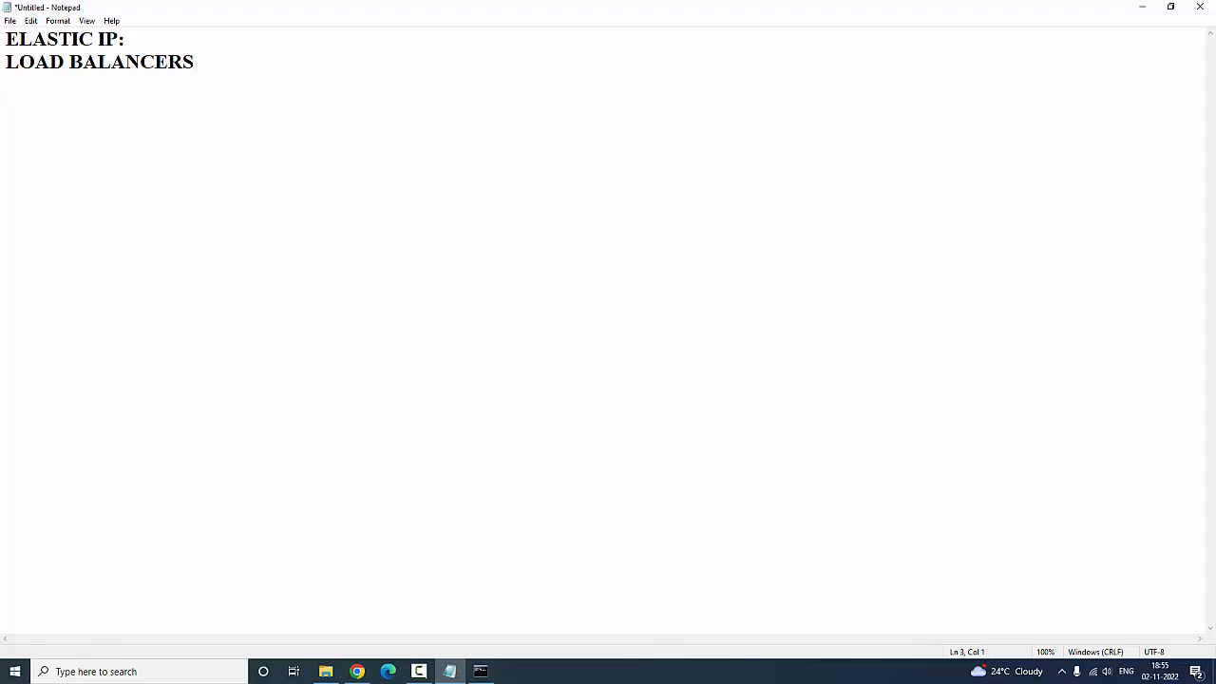
{"action": "left_click", "coordinate": [1142, 6]}
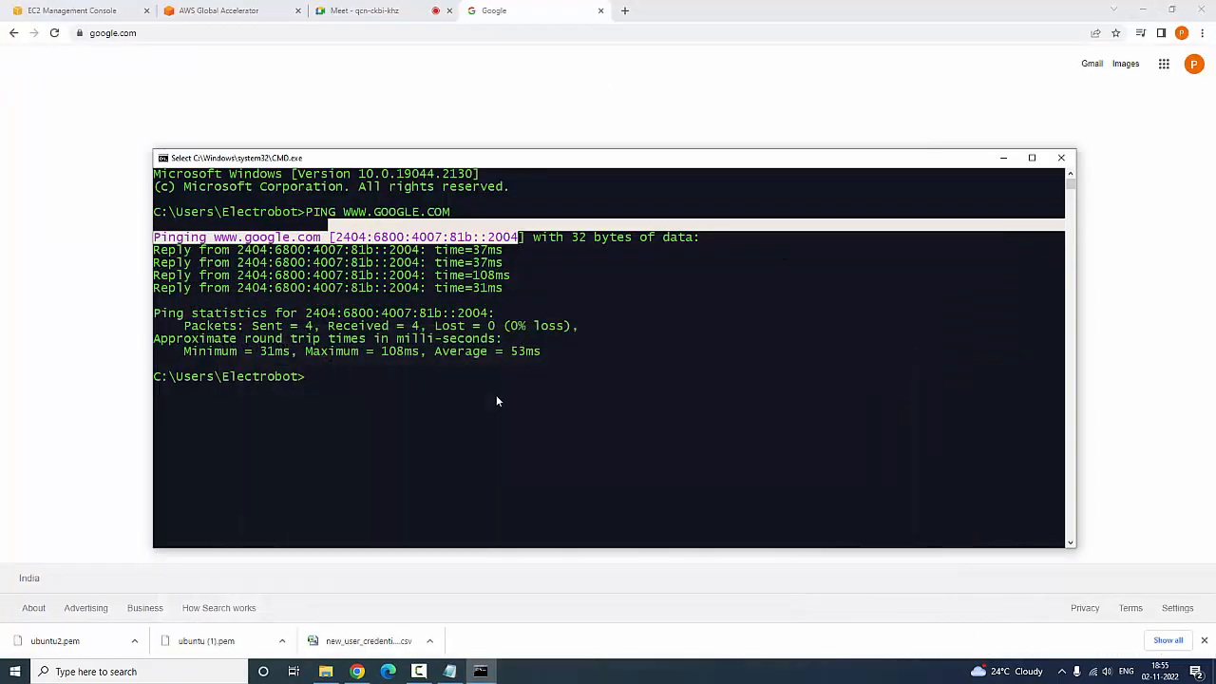
Return to the EC2 instances list and examine the running ubuntu instance's public IPv4 address
{"action": "left_click", "coordinate": [126, 7]}
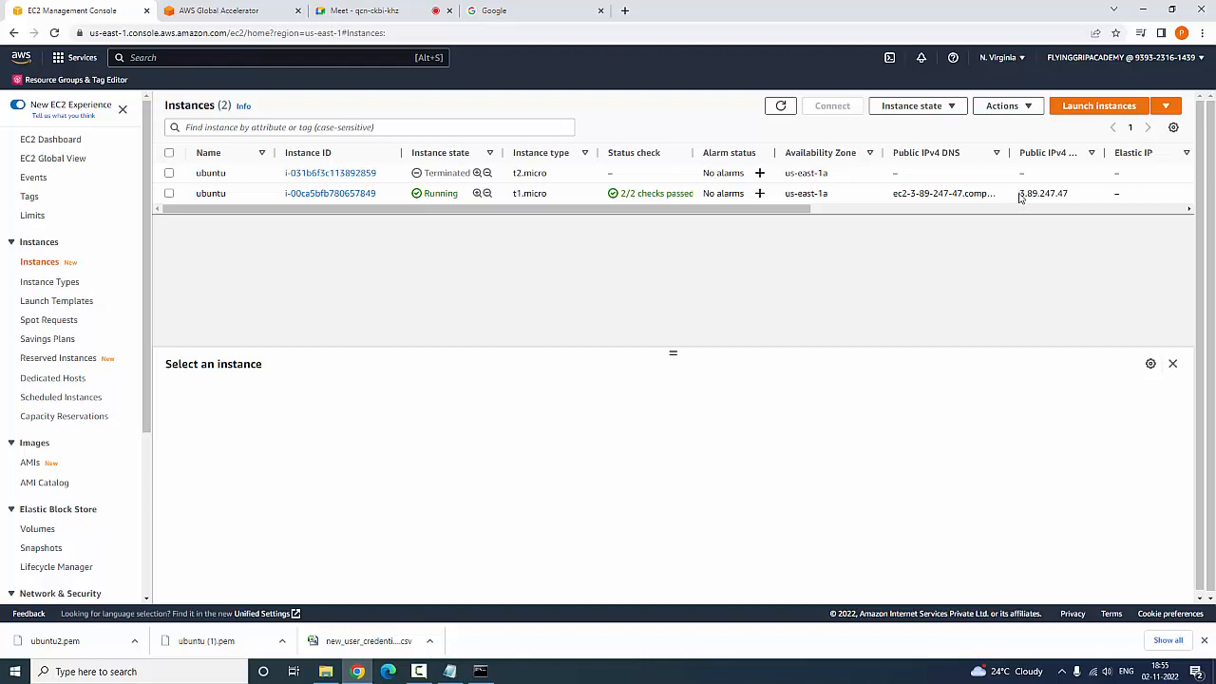
{"action": "left_click_drag", "start_coordinate": [1020, 195], "coordinate": [1073, 197]}
{"action": "left_click", "coordinate": [1064, 195]}
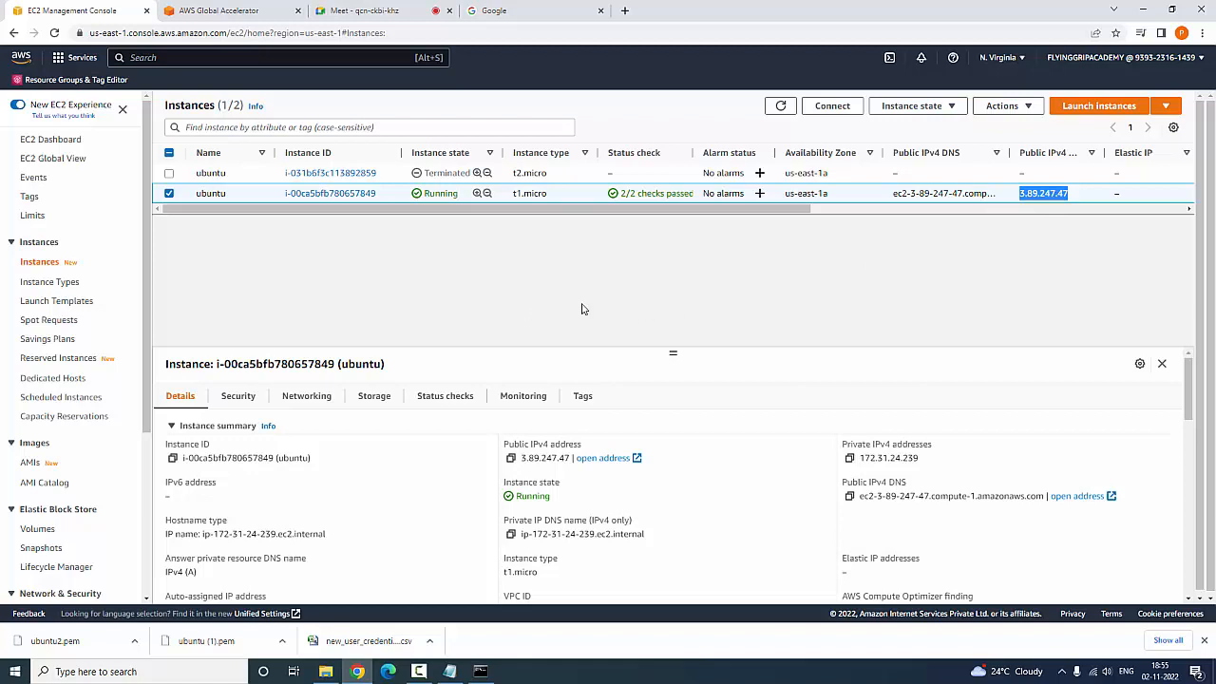
Stop the running t1.micro ubuntu instance and highlight the confirmation message
{"action": "left_click", "coordinate": [169, 194]}
{"action": "left_click", "coordinate": [169, 194]}
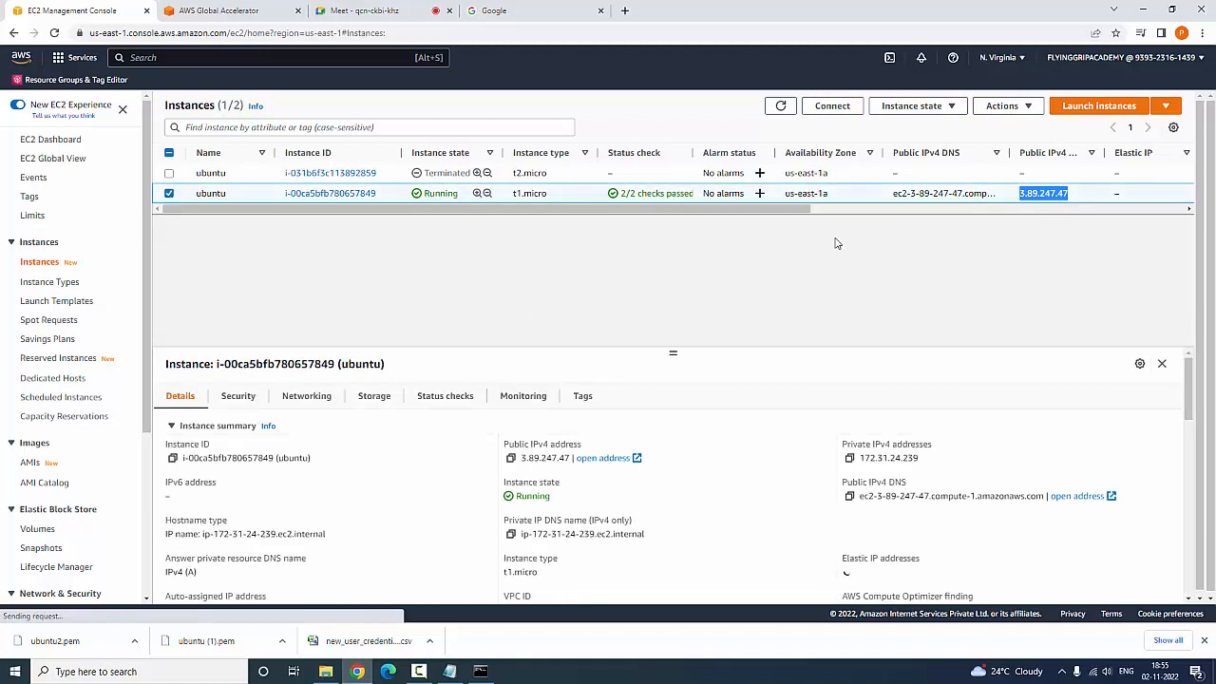
{"action": "left_click", "coordinate": [955, 110]}
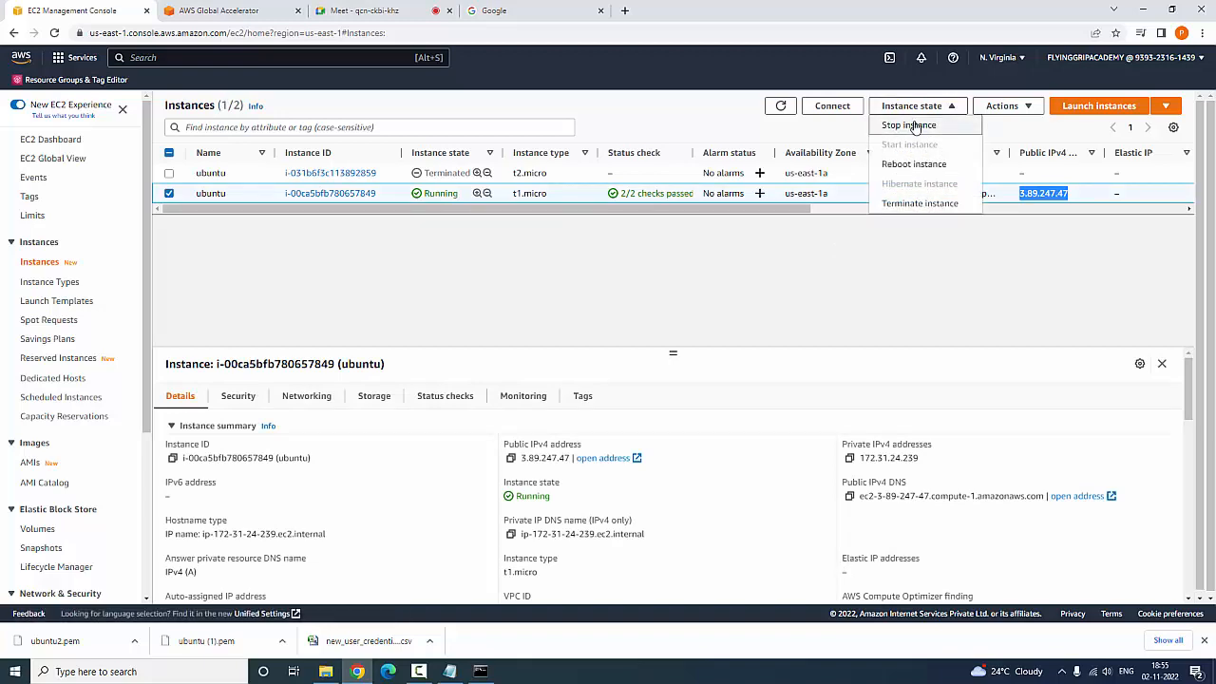
{"action": "left_click", "coordinate": [915, 125]}
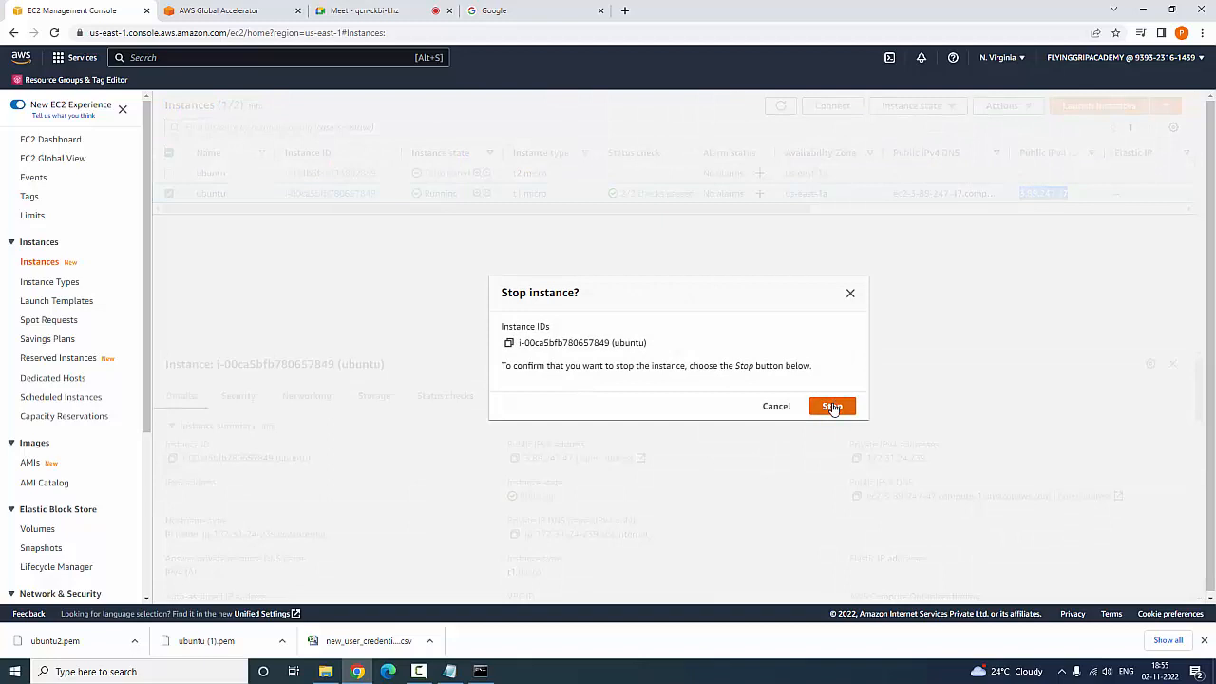
{"action": "left_click", "coordinate": [834, 408]}
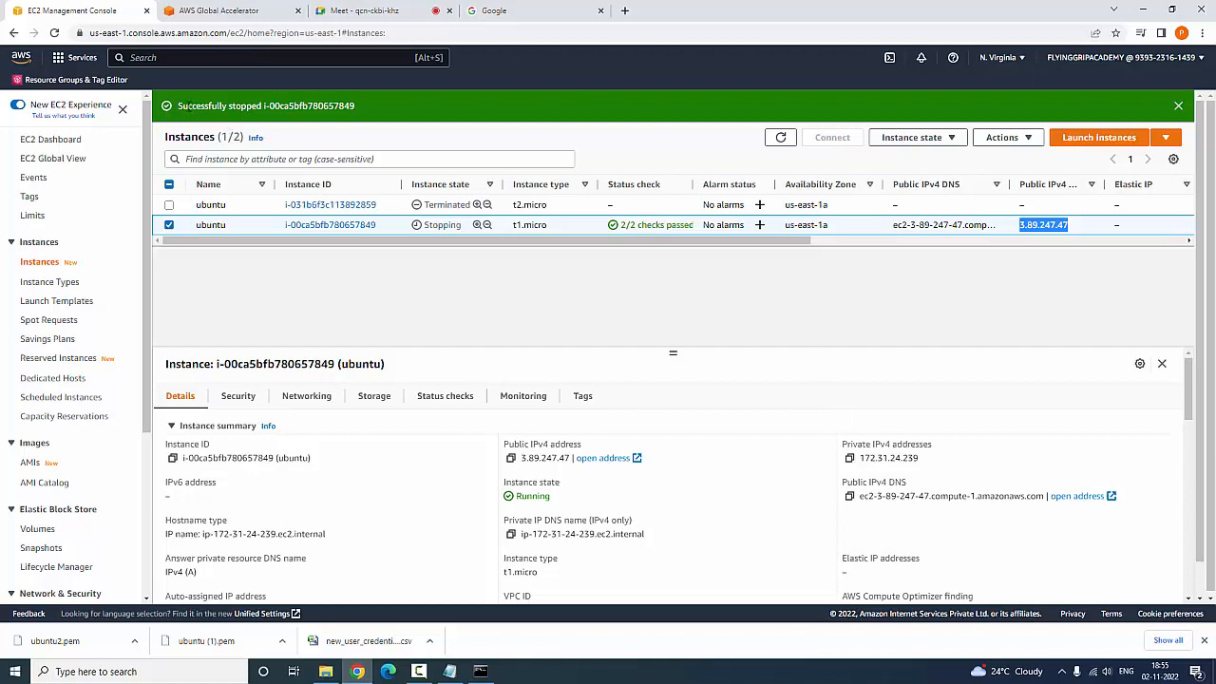
{"action": "left_click_drag", "start_coordinate": [179, 106], "coordinate": [361, 111]}
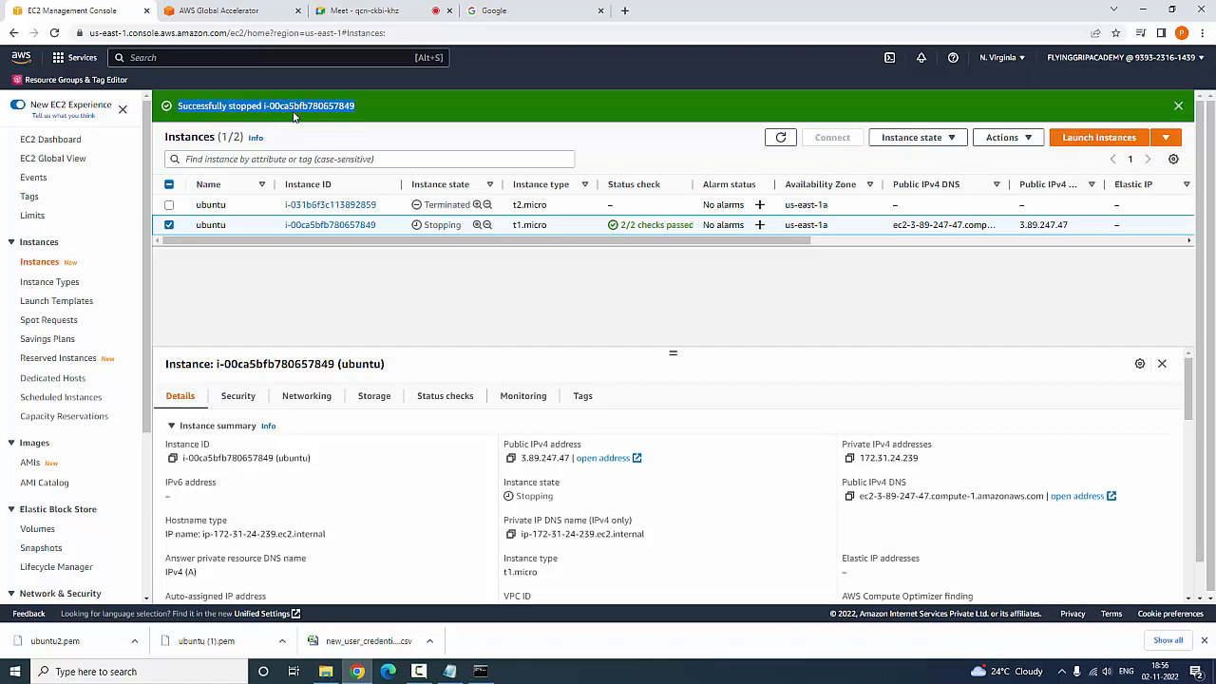
{"action": "left_click", "coordinate": [864, 348]}
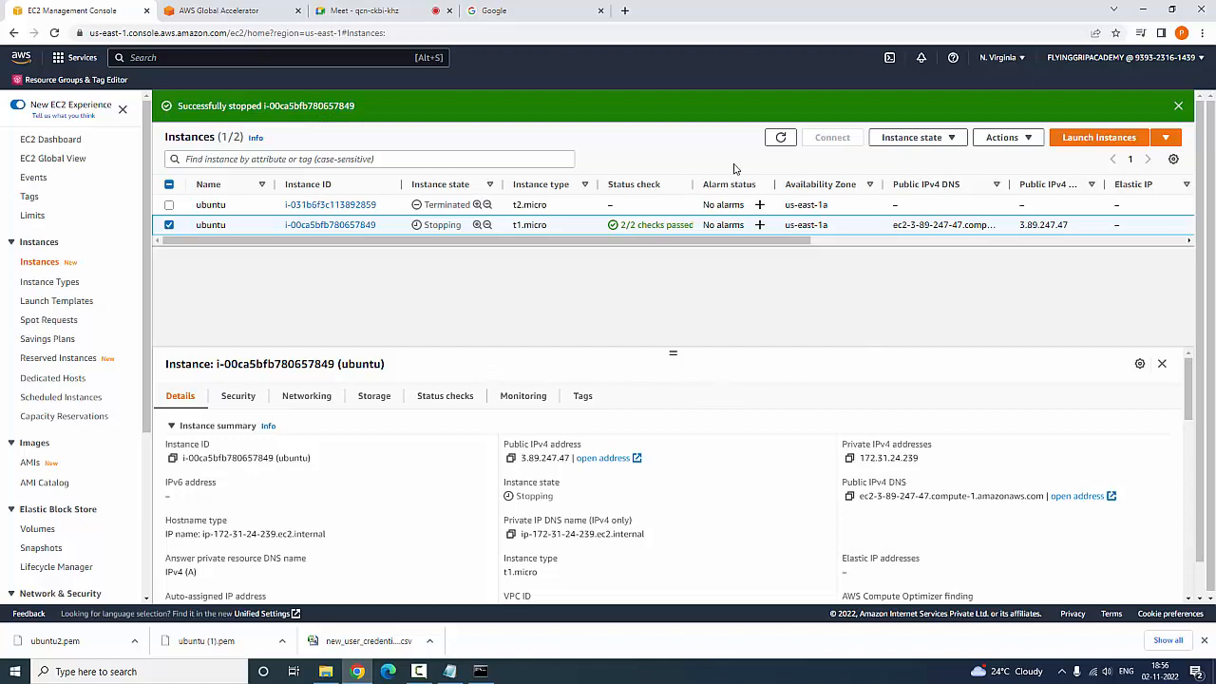
Refresh the instances list until the stop completes and check the t1.micro instance's public IPv4 address
{"action": "left_click", "coordinate": [781, 139]}
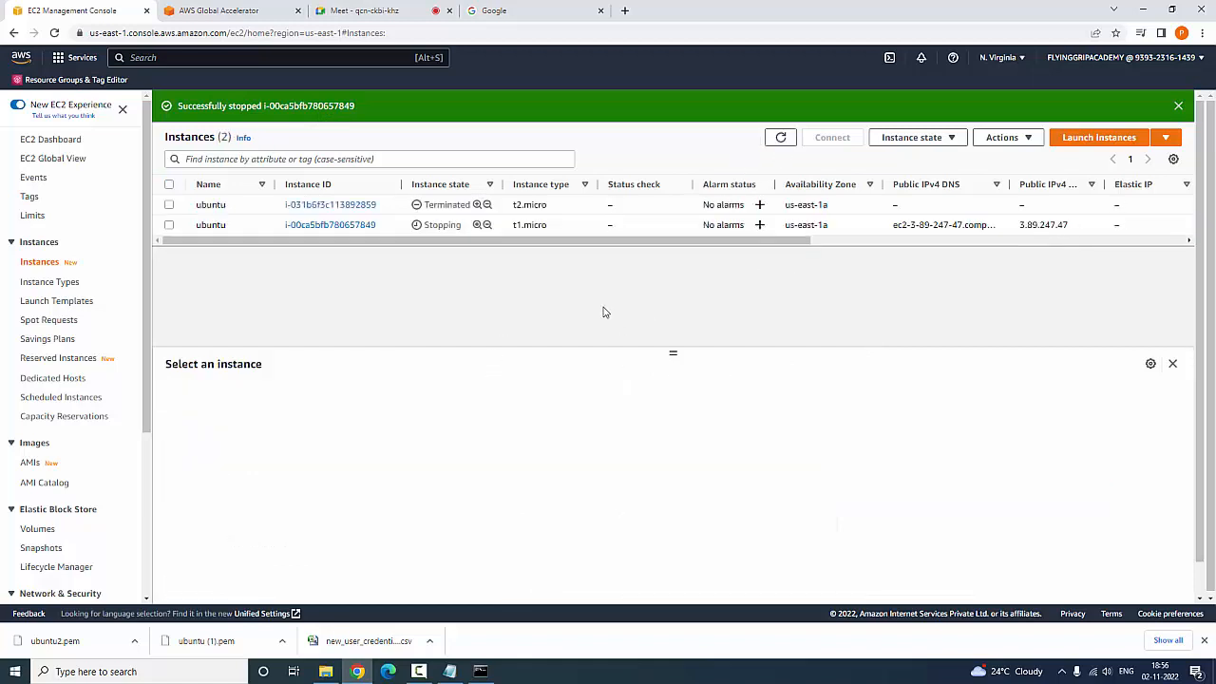
{"action": "left_click", "coordinate": [781, 138]}
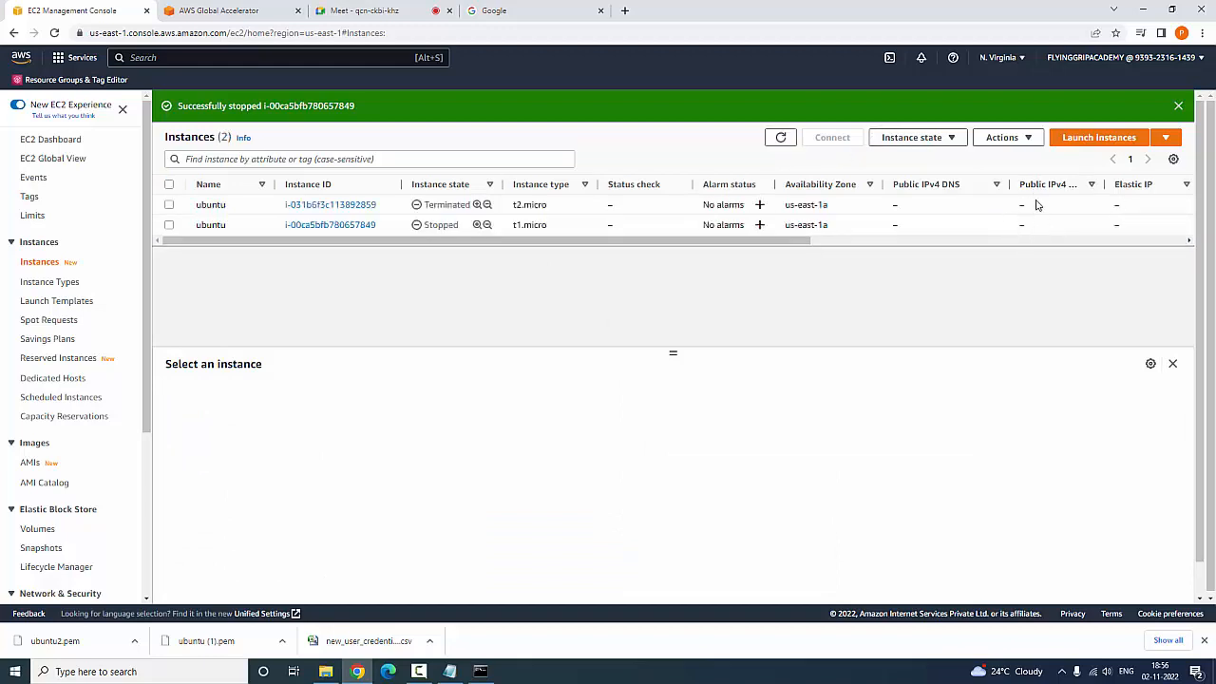
{"action": "left_click_drag", "start_coordinate": [1020, 229], "coordinate": [1027, 229]}
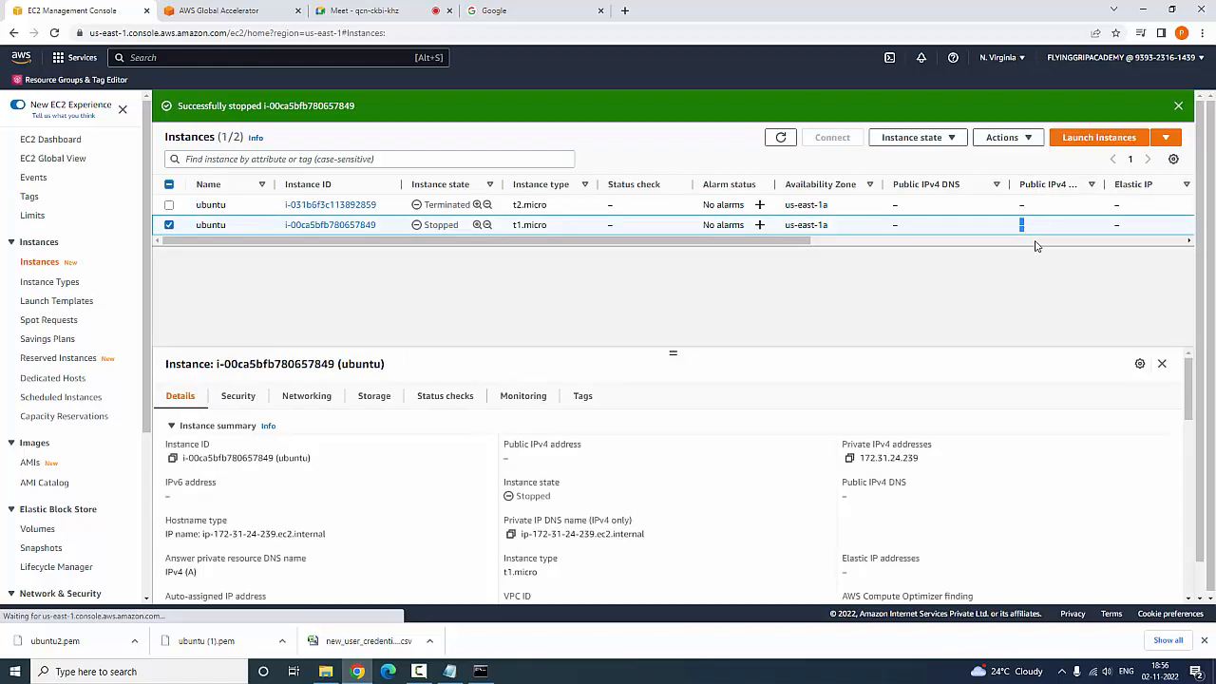
{"action": "left_click", "coordinate": [975, 323]}
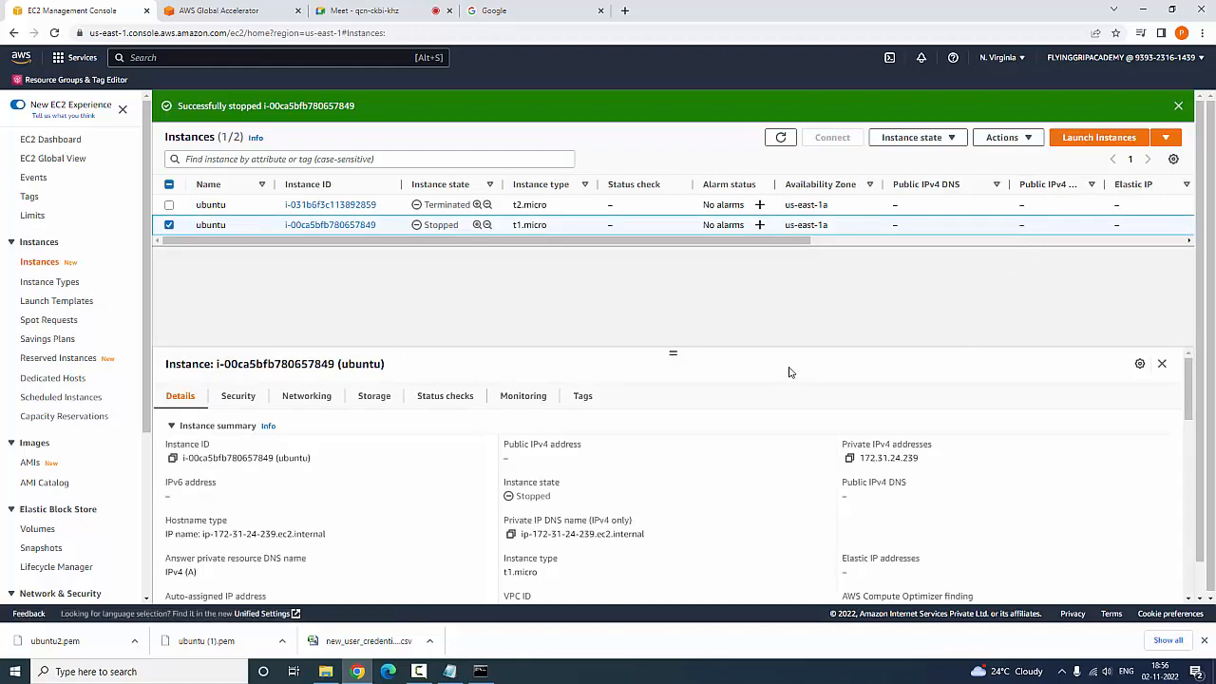
Start the stopped t1.micro ubuntu instance, dismiss the notifications and refresh the list to check its public IPv4 address
{"action": "left_click", "coordinate": [951, 137]}
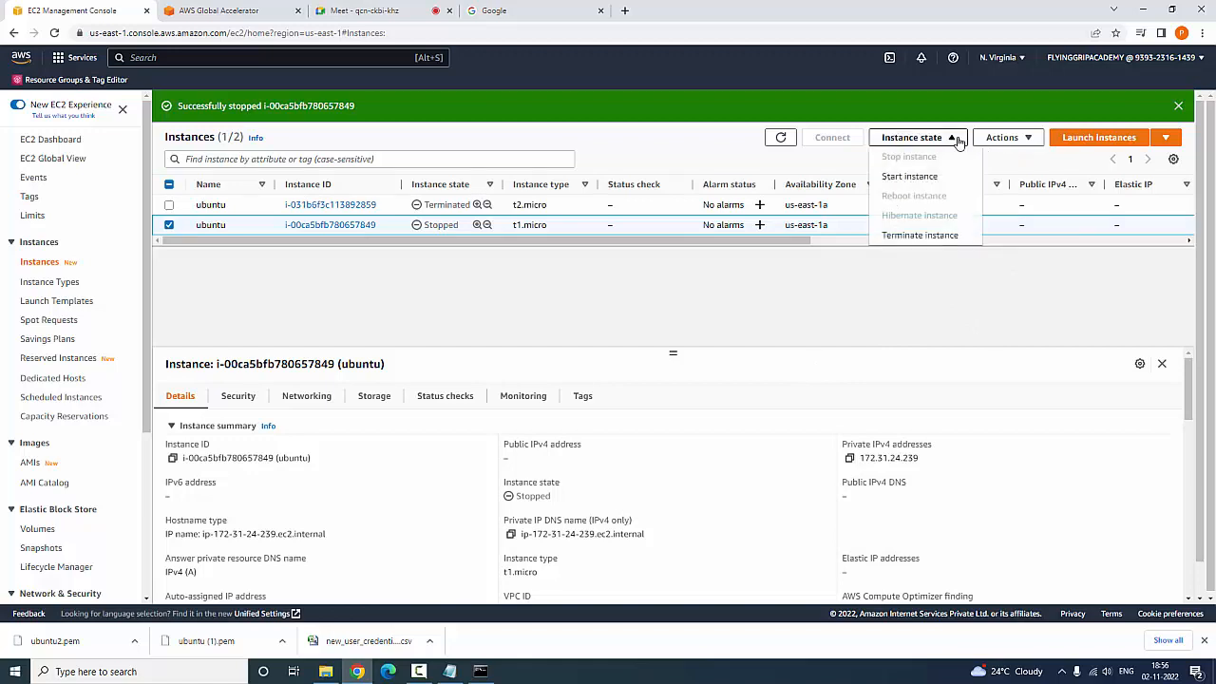
{"action": "left_click", "coordinate": [923, 174]}
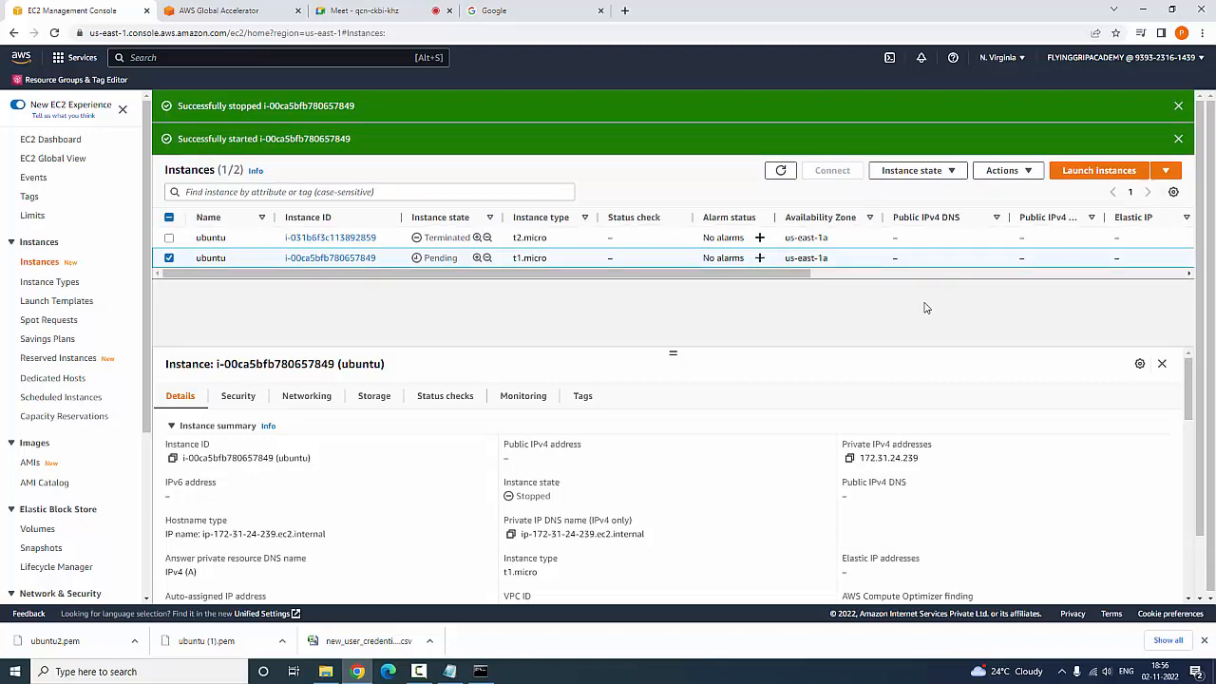
{"action": "left_click", "coordinate": [1178, 139]}
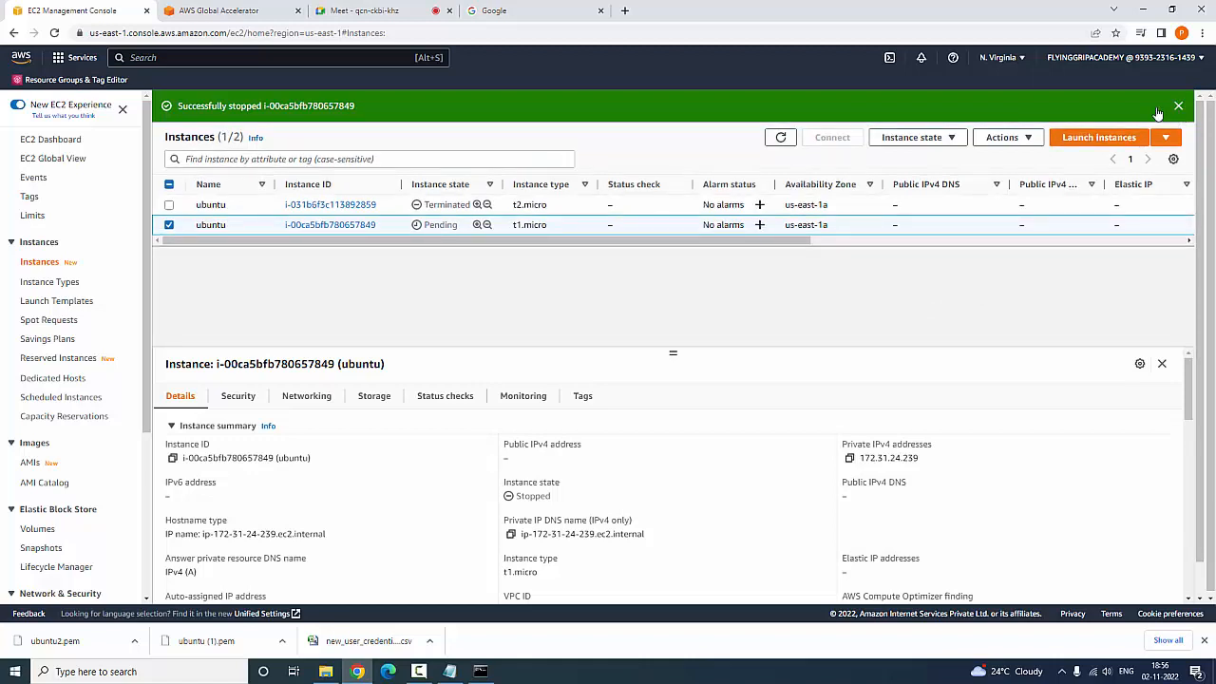
{"action": "left_click", "coordinate": [1178, 106]}
{"action": "left_click", "coordinate": [782, 107]}
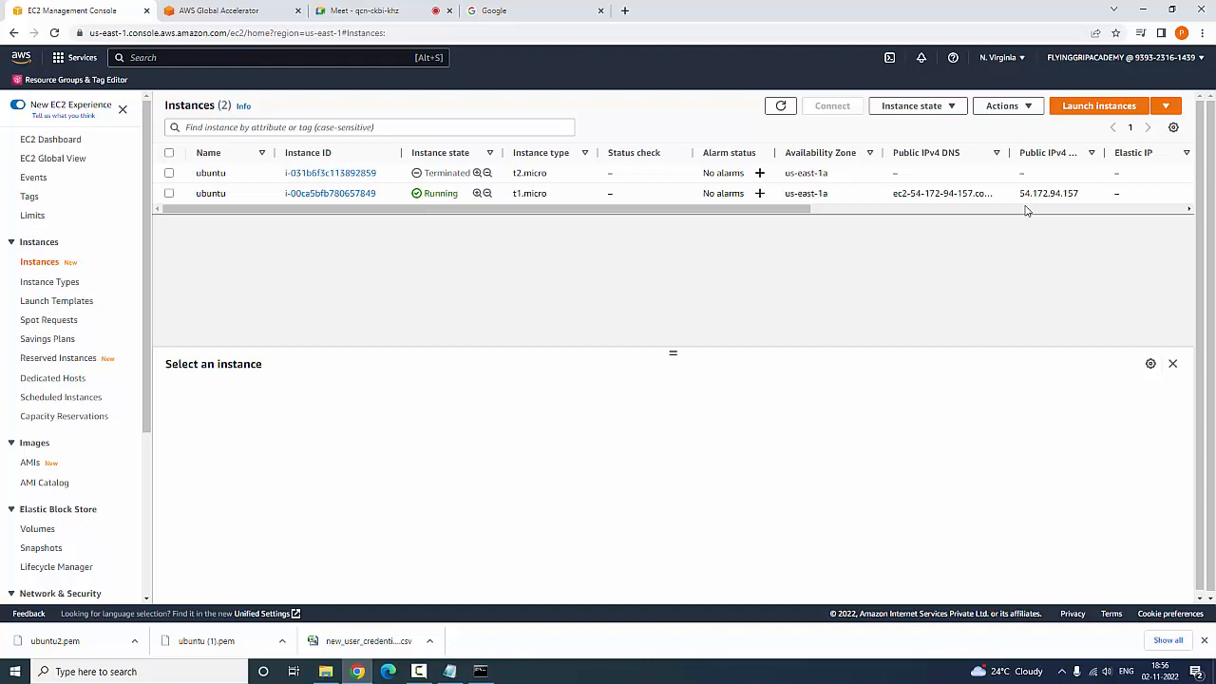
{"action": "left_click_drag", "start_coordinate": [1019, 193], "coordinate": [1081, 197]}
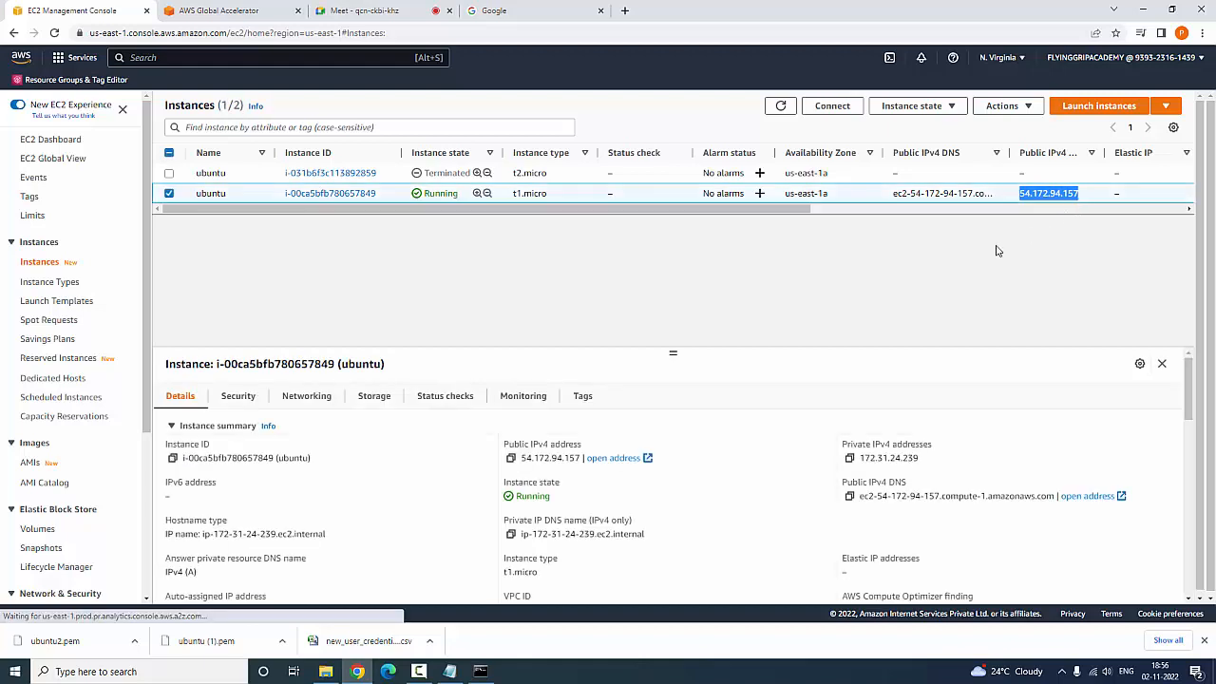
Go to the Elastic IP addresses page, dismiss the release notification and open the form for allocating a new address
{"action": "scroll", "coordinate": [43, 442], "scroll_direction": "down", "scroll_amount": 1}
{"action": "scroll", "coordinate": [54, 440], "scroll_direction": "down", "scroll_amount": 2}
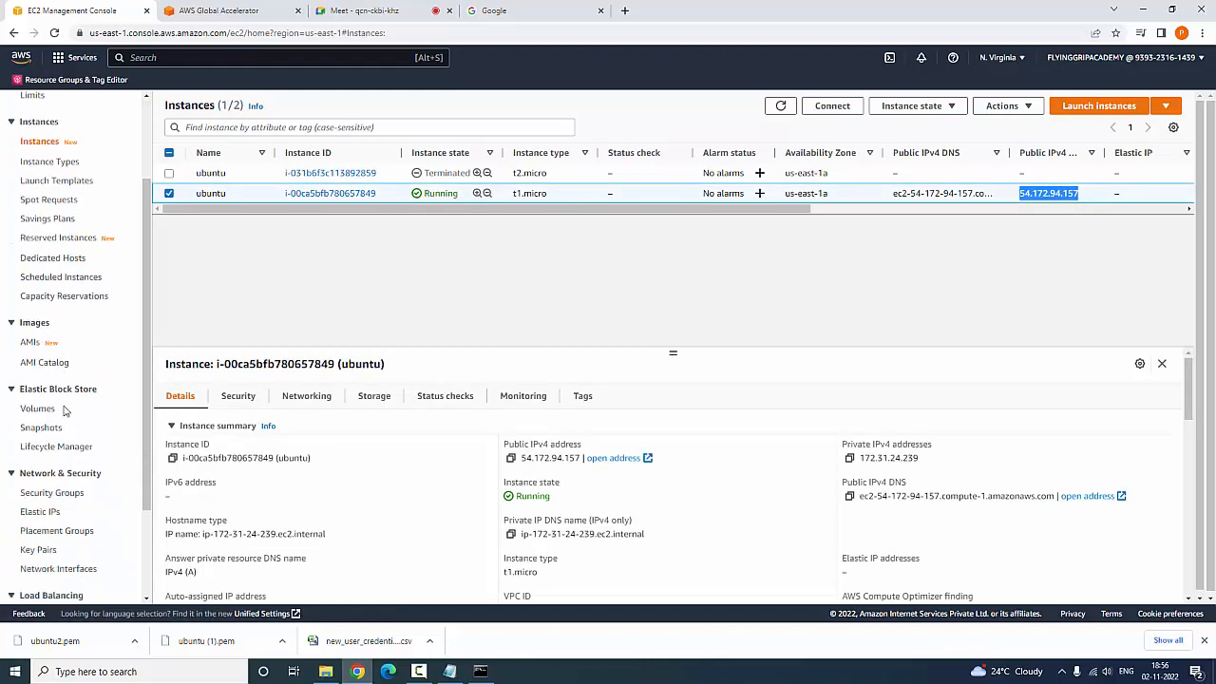
{"action": "scroll", "coordinate": [41, 215], "scroll_direction": "down", "scroll_amount": 1}
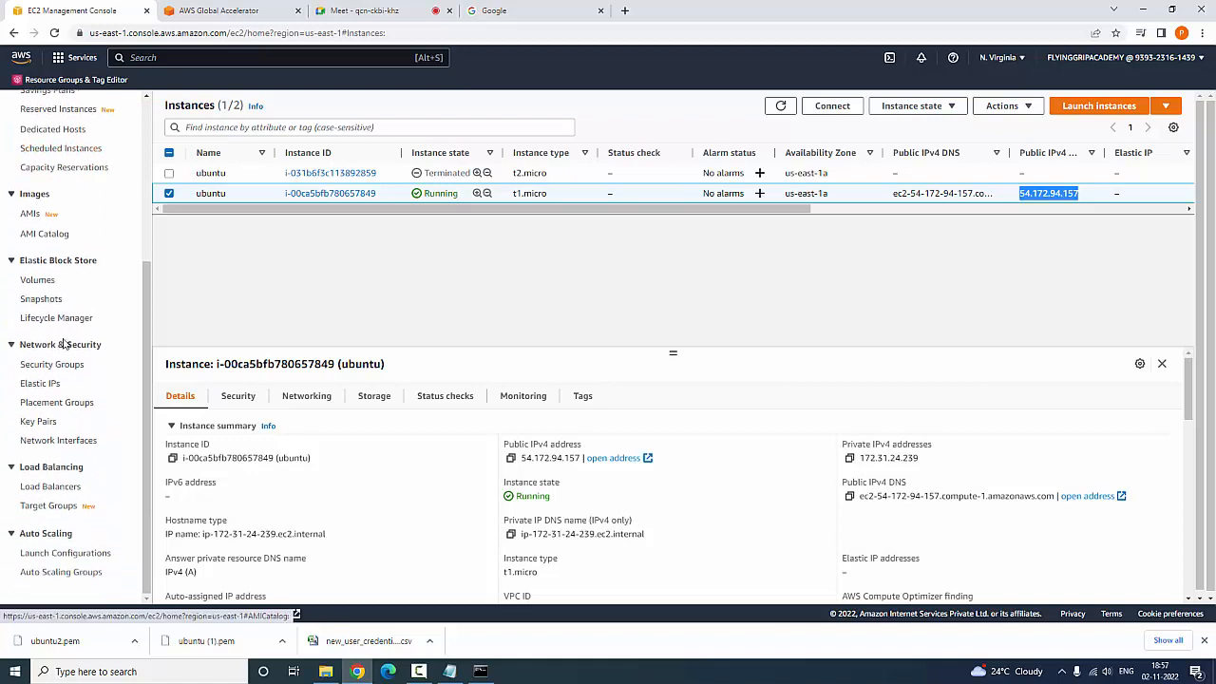
{"action": "left_click", "coordinate": [36, 383]}
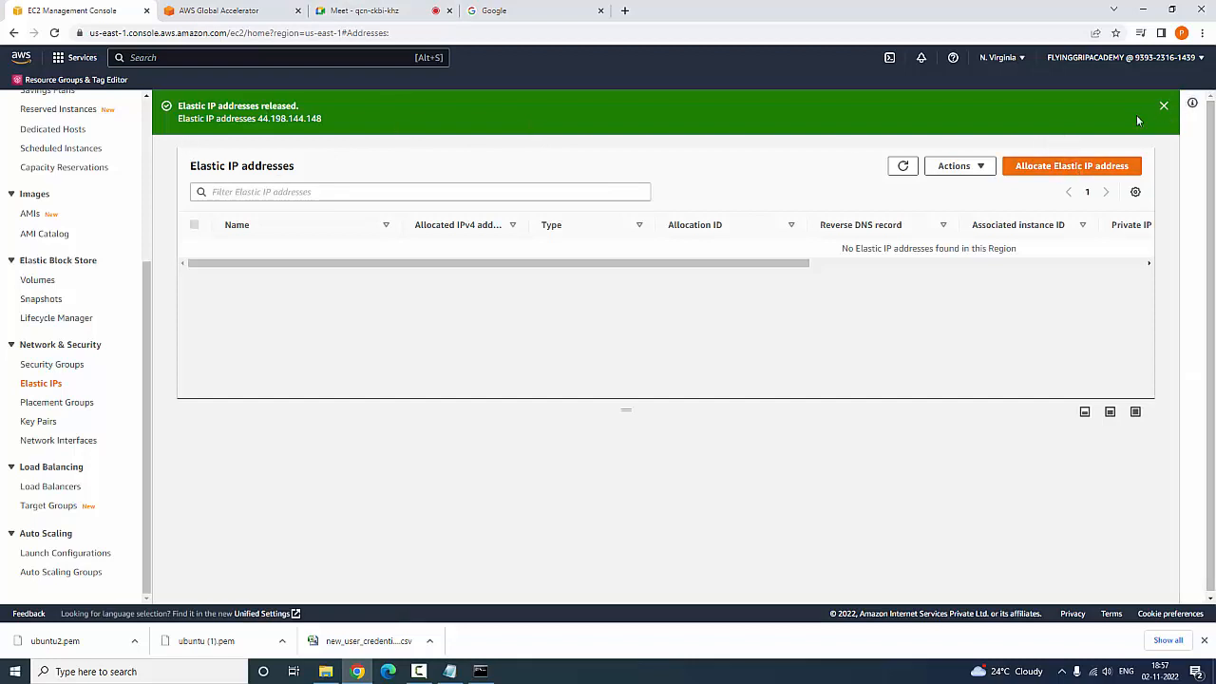
{"action": "left_click", "coordinate": [1163, 105]}
{"action": "left_click", "coordinate": [1080, 123]}
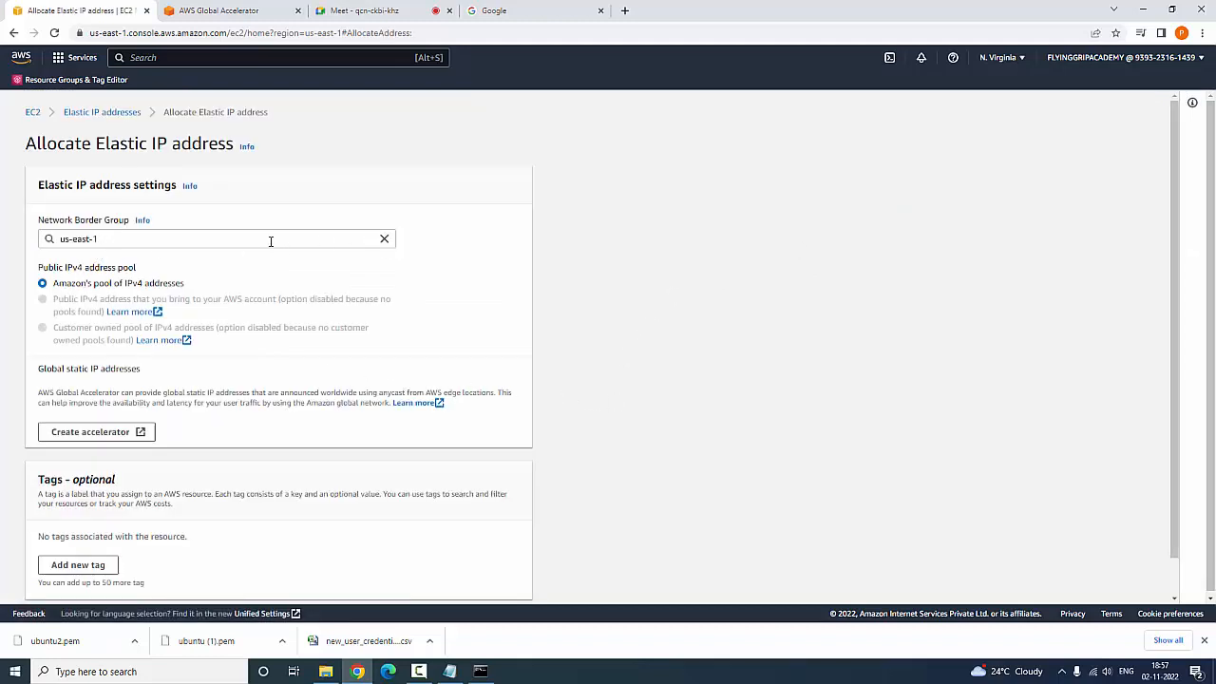
Check the available regions and optional tags, and allocate an untagged Elastic IP from Amazon's pool of IPv4 addresses in us-east-1
{"action": "scroll", "coordinate": [281, 330], "scroll_direction": "down", "scroll_amount": 1}
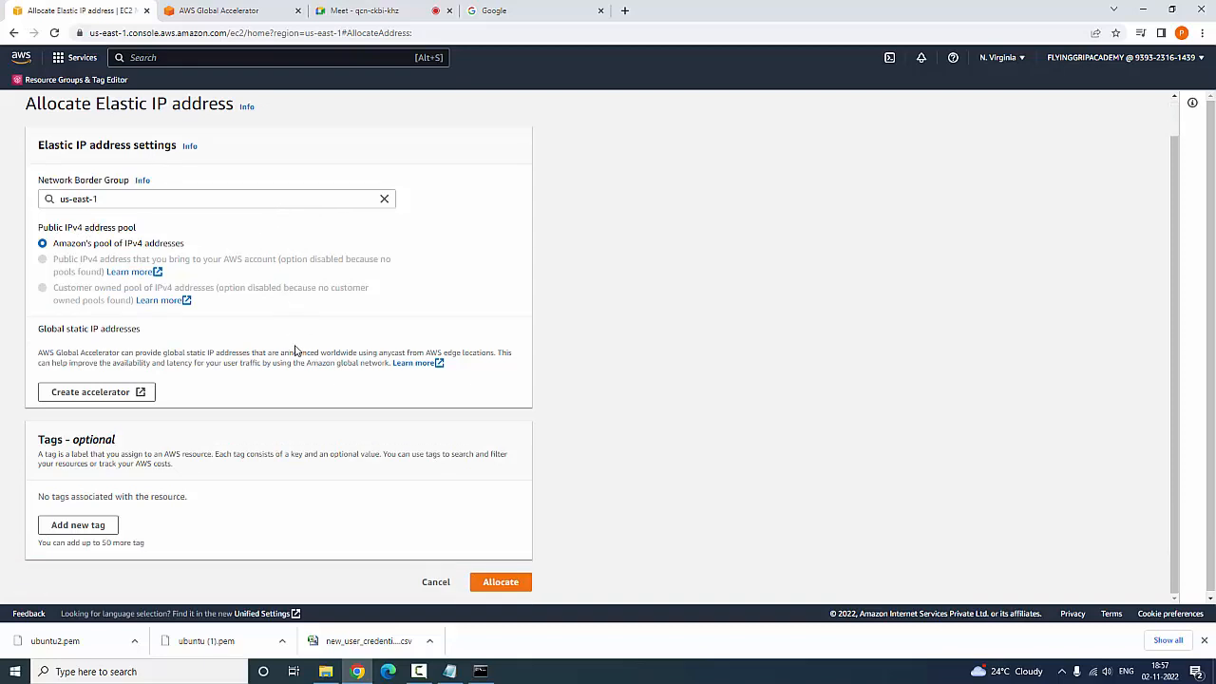
{"action": "left_click", "coordinate": [1026, 60]}
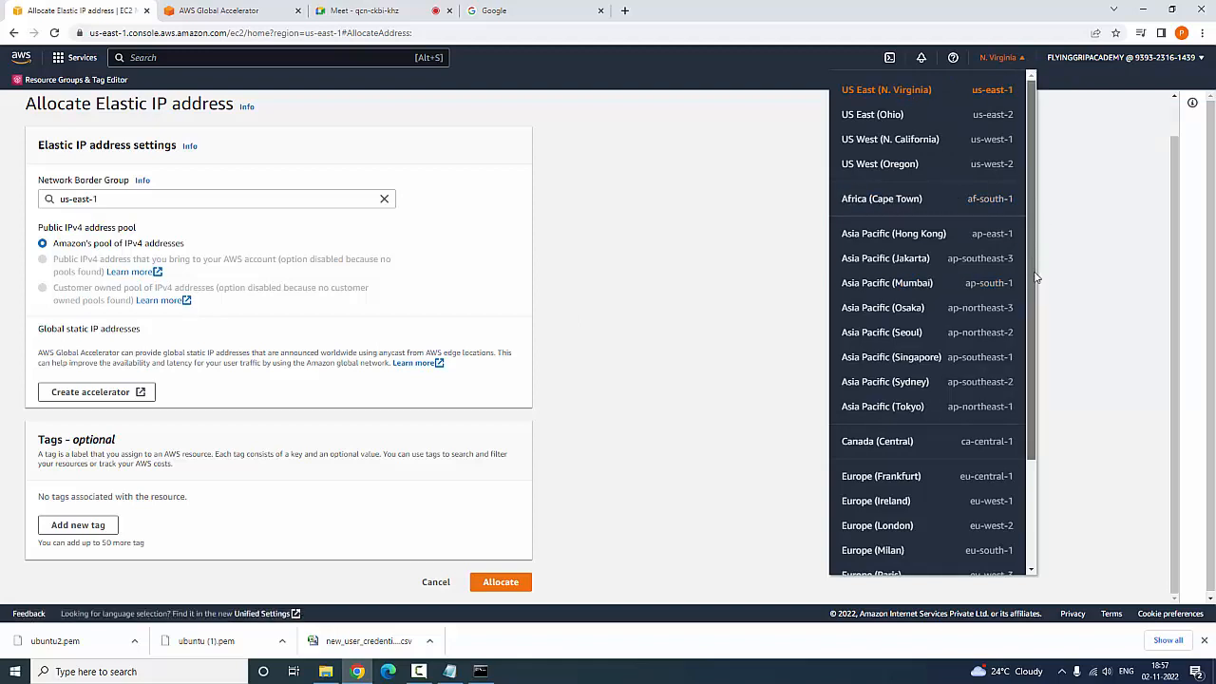
{"action": "mouse_move", "coordinate": [1038, 277]}
{"action": "left_mouse_down"}
{"action": "mouse_move", "coordinate": [1058, 415]}
{"action": "mouse_move", "coordinate": [1055, 269]}
{"action": "left_mouse_up"}
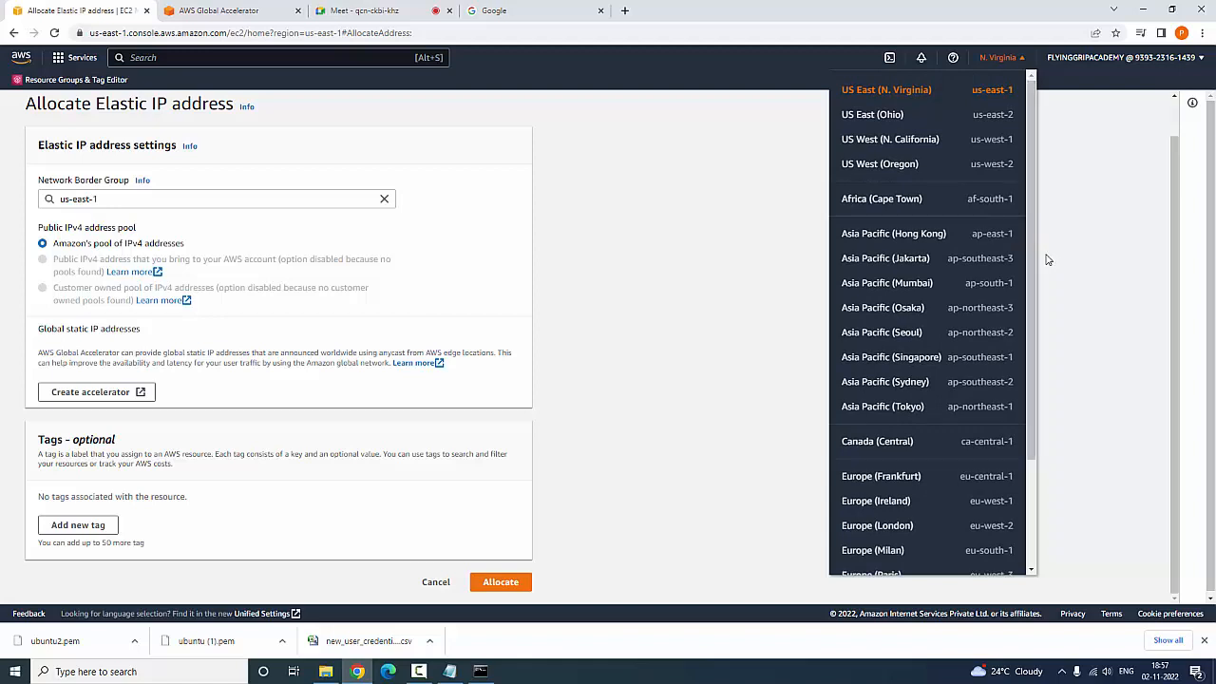
{"action": "left_click", "coordinate": [1128, 260]}
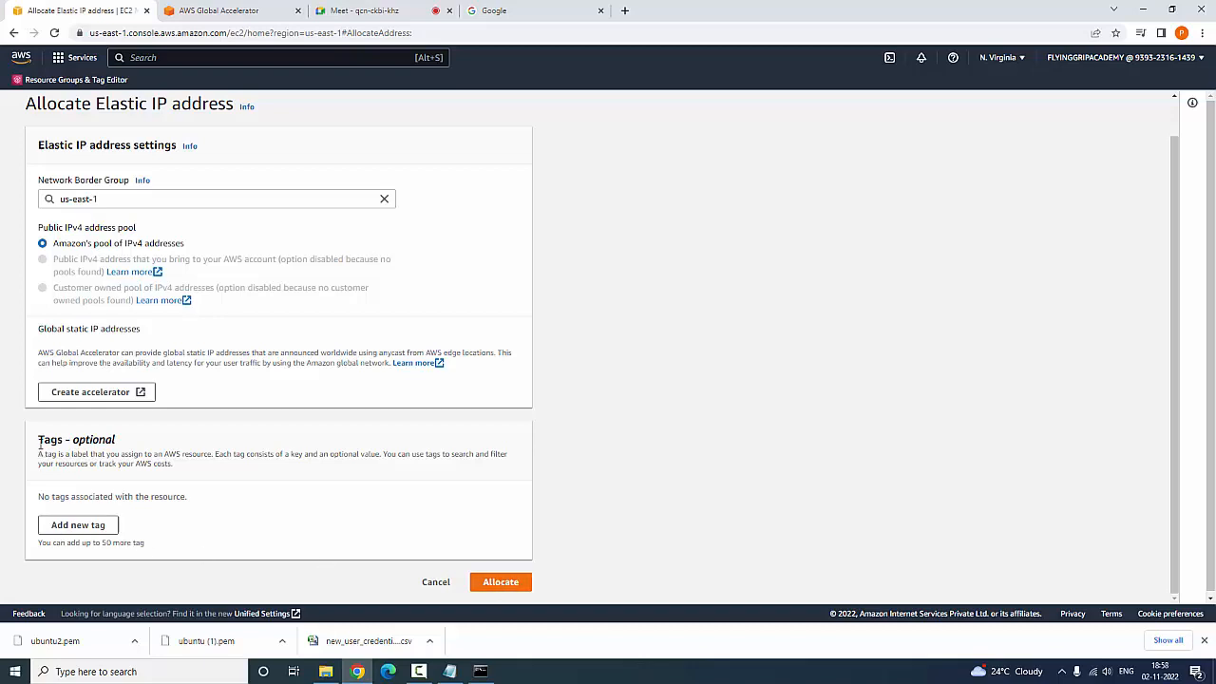
{"action": "left_click_drag", "start_coordinate": [40, 443], "coordinate": [112, 446]}
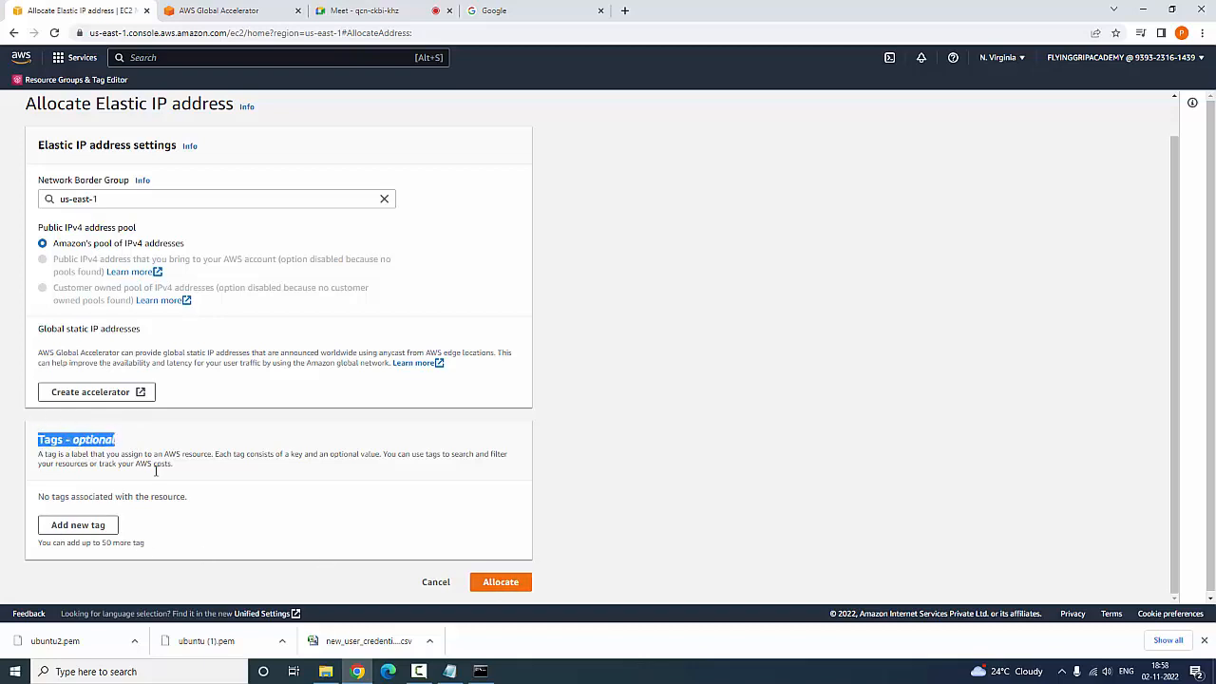
{"action": "left_click", "coordinate": [540, 516]}
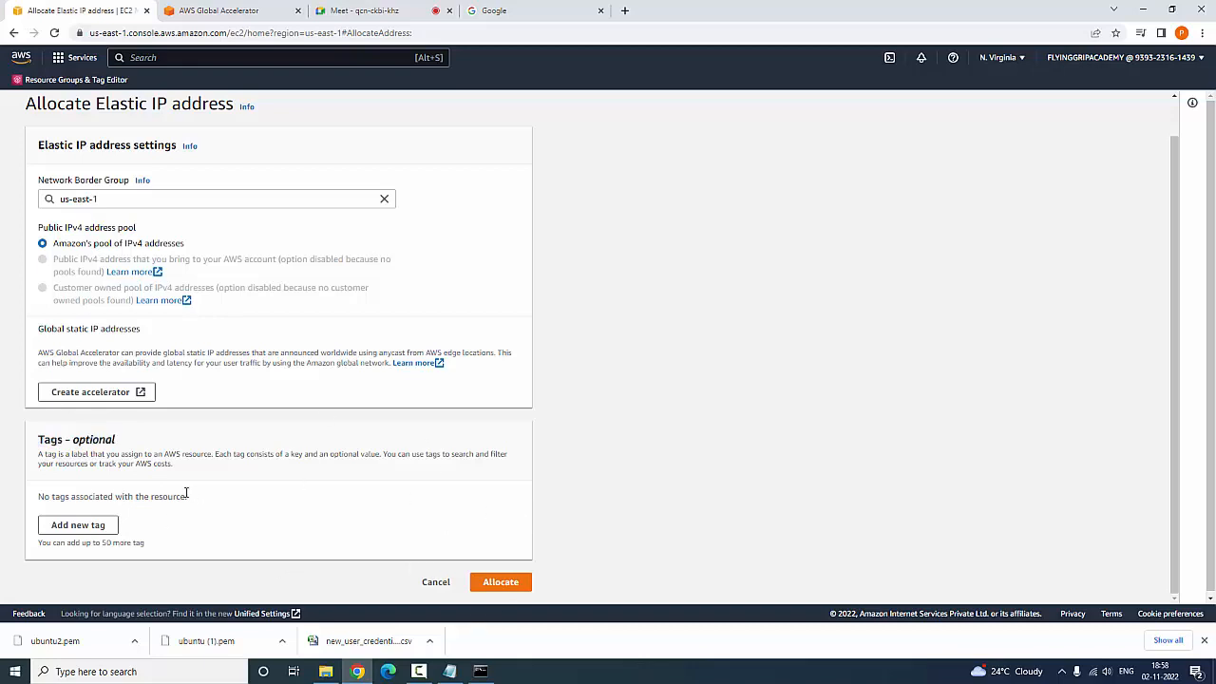
{"action": "left_click", "coordinate": [503, 583]}
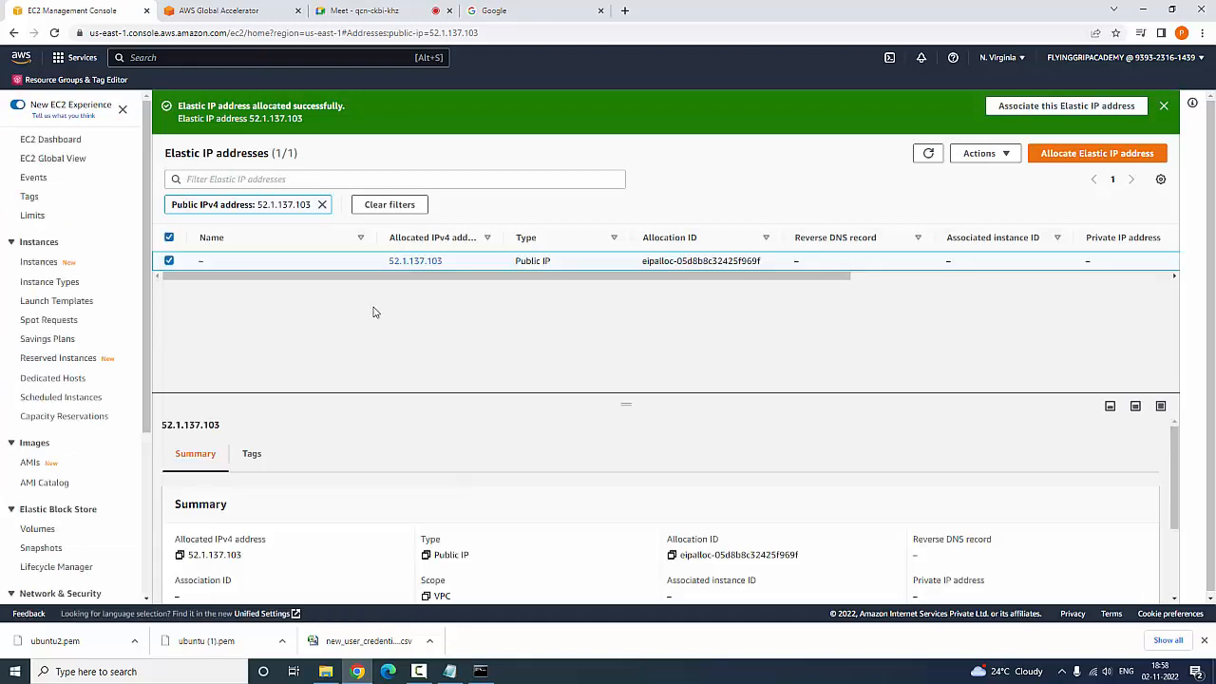
{"action": "left_click_drag", "start_coordinate": [385, 261], "coordinate": [453, 268]}
Copy the running t1.micro ubuntu instance's ID from the instances list into the Notepad note on a line below LOAD BALANCERS
{"action": "left_click", "coordinate": [29, 271]}
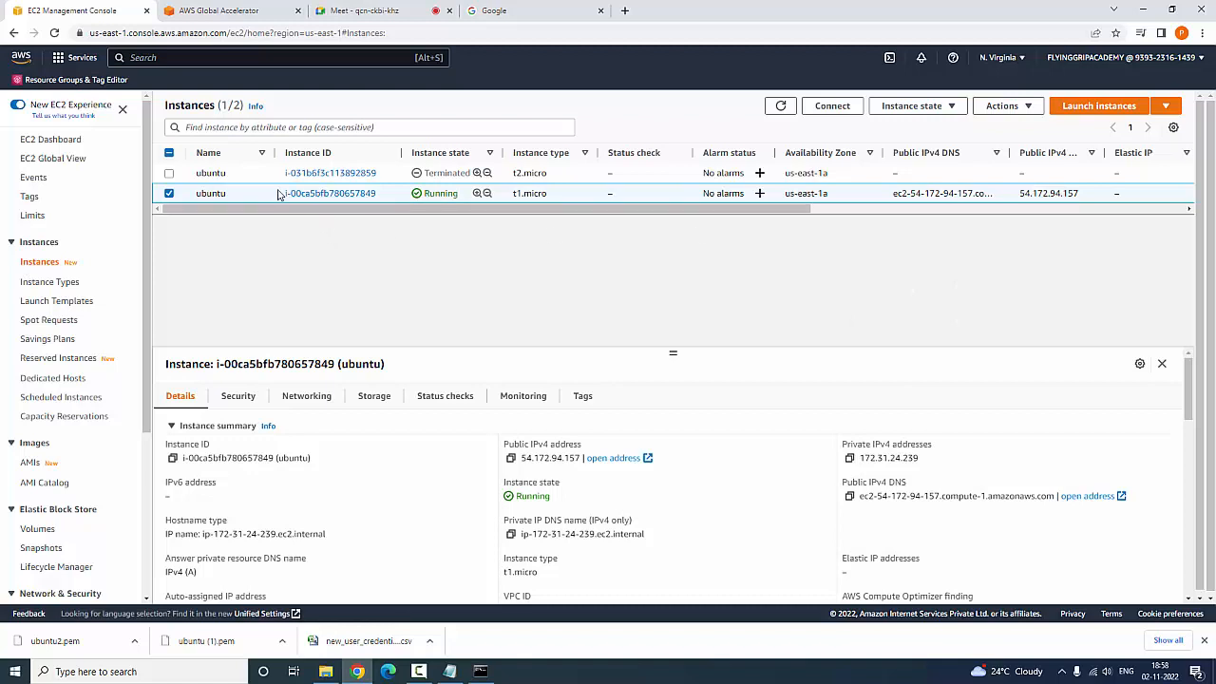
{"action": "left_click_drag", "start_coordinate": [283, 194], "coordinate": [380, 193]}
{"action": "key", "text": "super+c"}
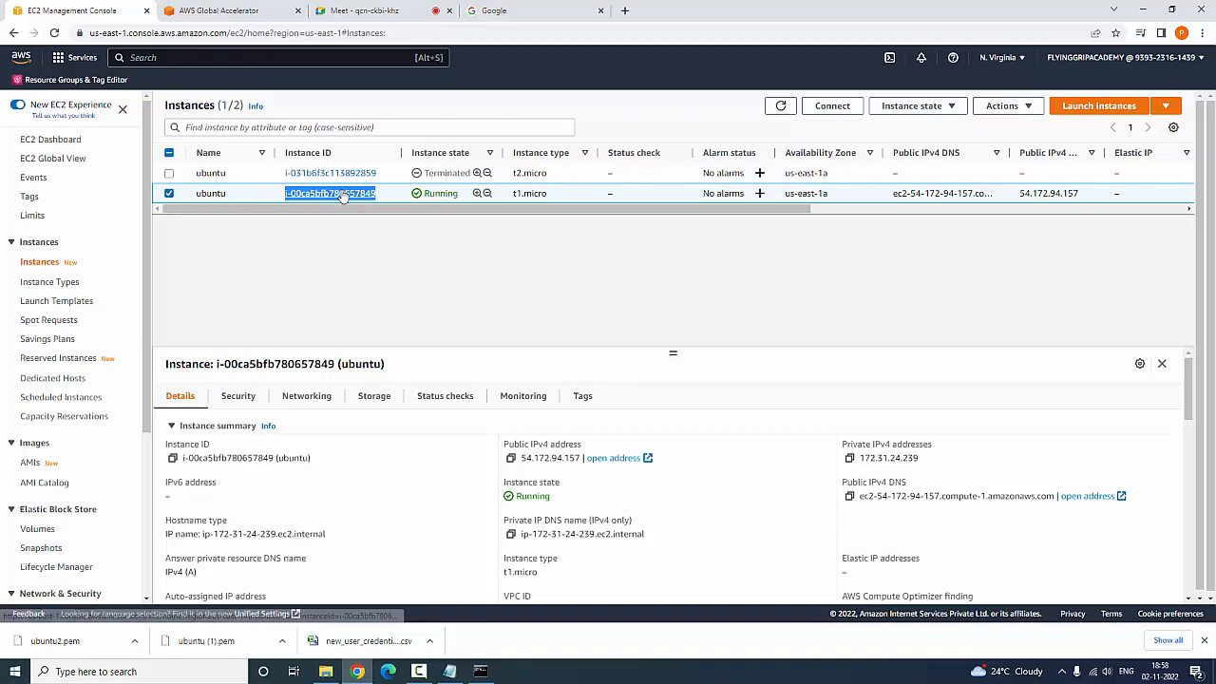
{"action": "right_click", "coordinate": [343, 196]}
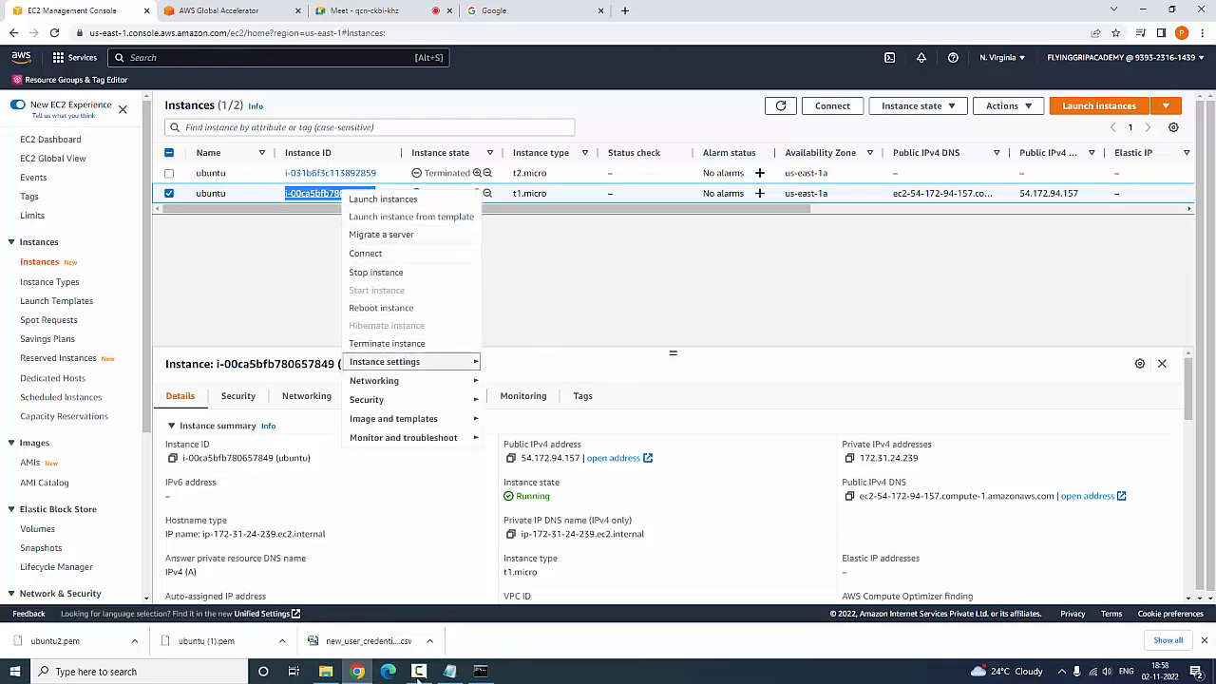
{"action": "left_click", "coordinate": [449, 672]}
{"action": "right_click", "coordinate": [385, 233]}
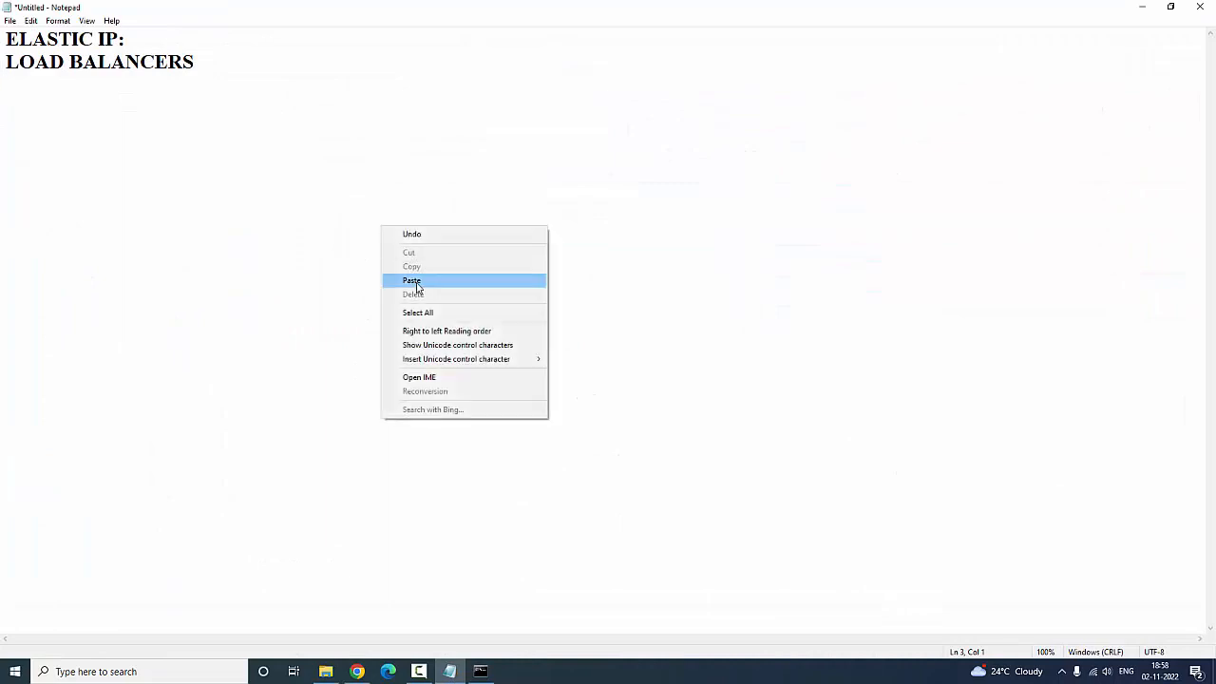
{"action": "left_click", "coordinate": [415, 282]}
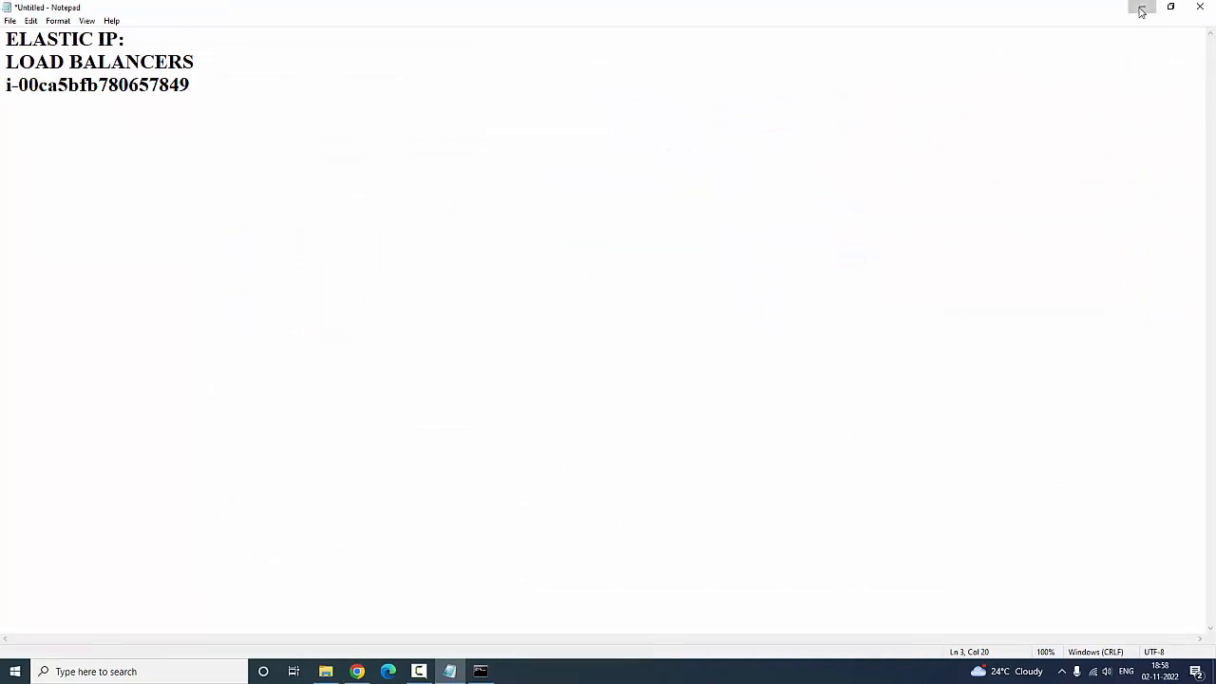
{"action": "left_click", "coordinate": [1142, 8]}
{"action": "left_click", "coordinate": [237, 285]}
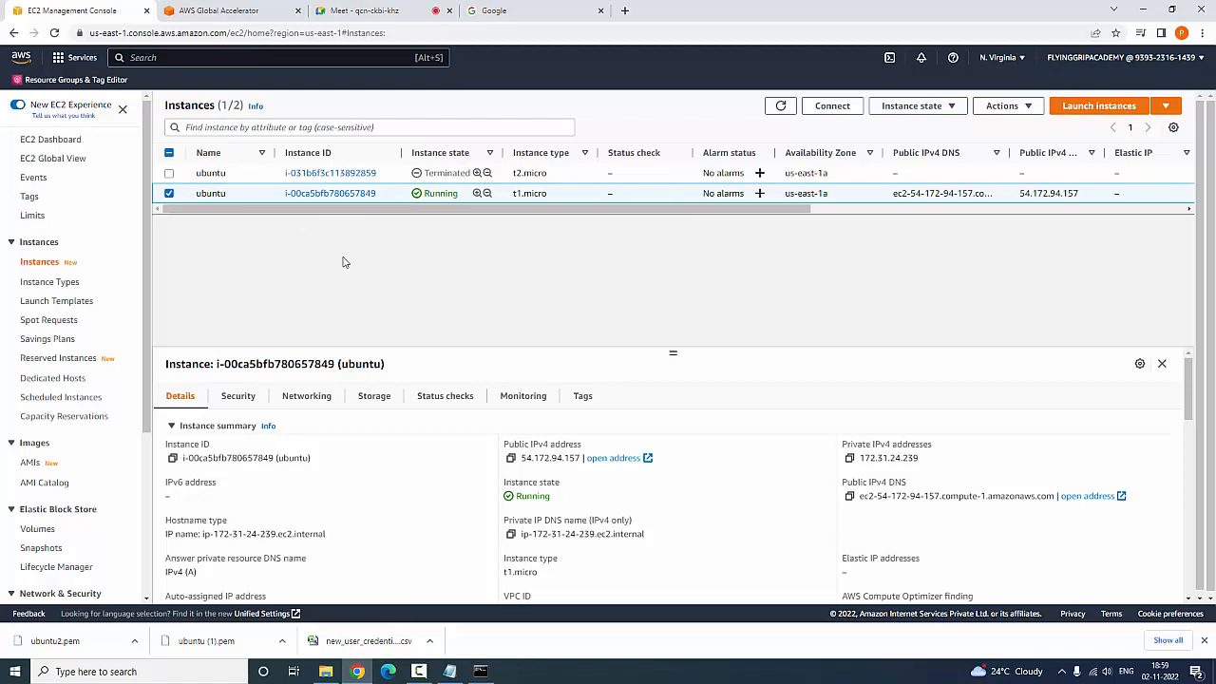
Open the association form for the newly allocated Elastic IP and choose the running ubuntu instance i-00ca5bfb780657849
{"action": "scroll", "coordinate": [54, 421], "scroll_direction": "down", "scroll_amount": 2}
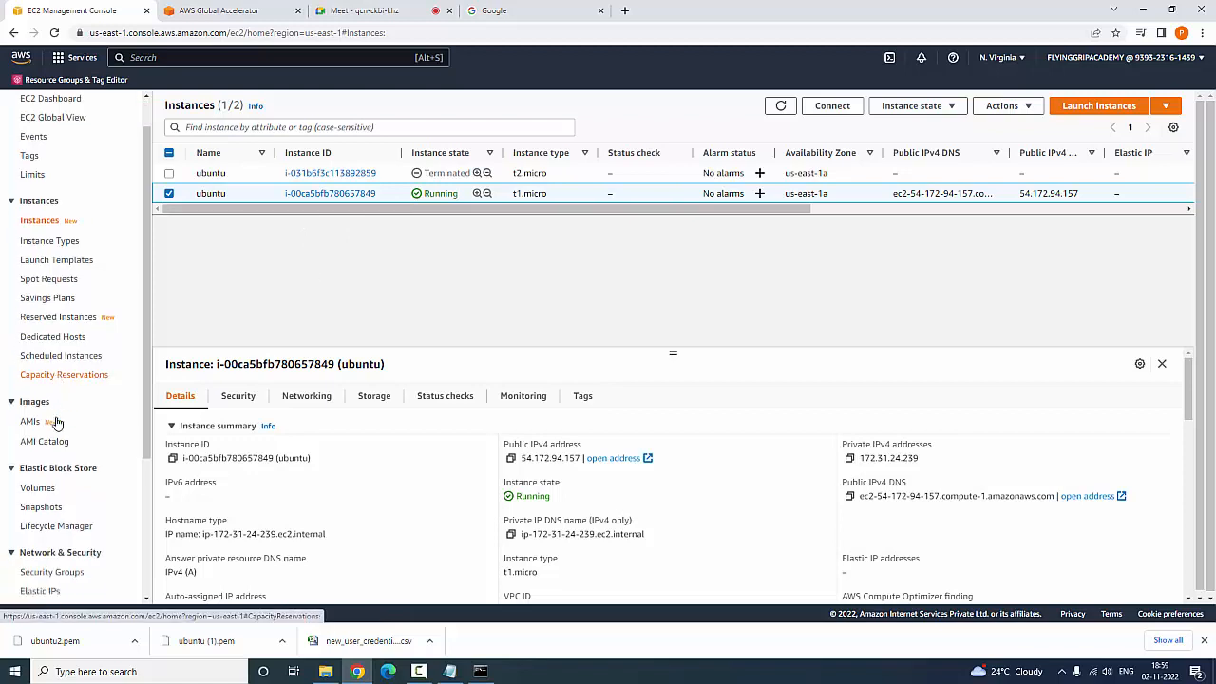
{"action": "scroll", "coordinate": [43, 475], "scroll_direction": "down", "scroll_amount": 4}
{"action": "left_click", "coordinate": [48, 443]}
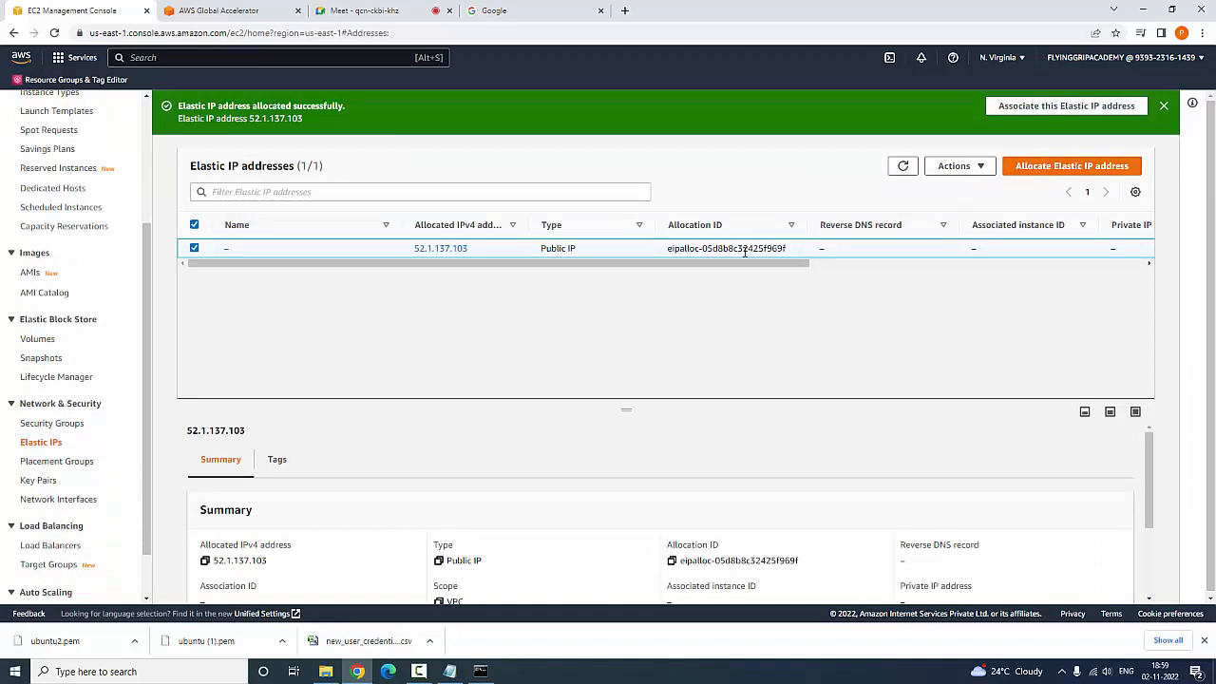
{"action": "left_click", "coordinate": [964, 167]}
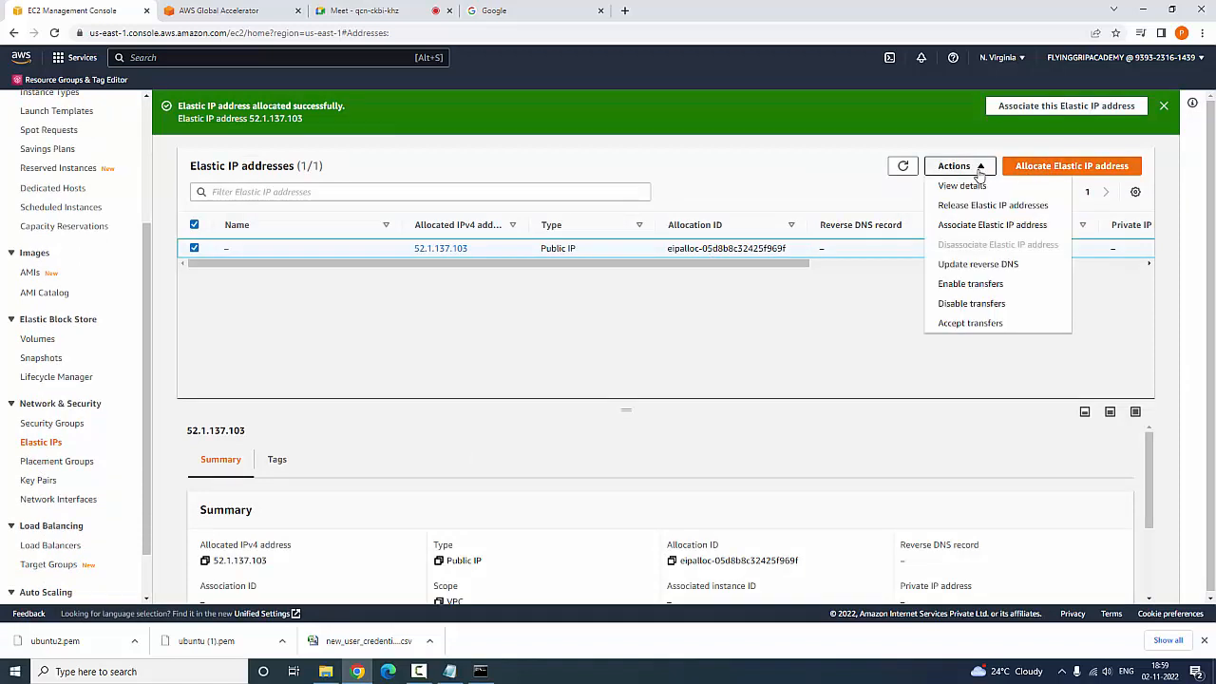
{"action": "left_click", "coordinate": [986, 232]}
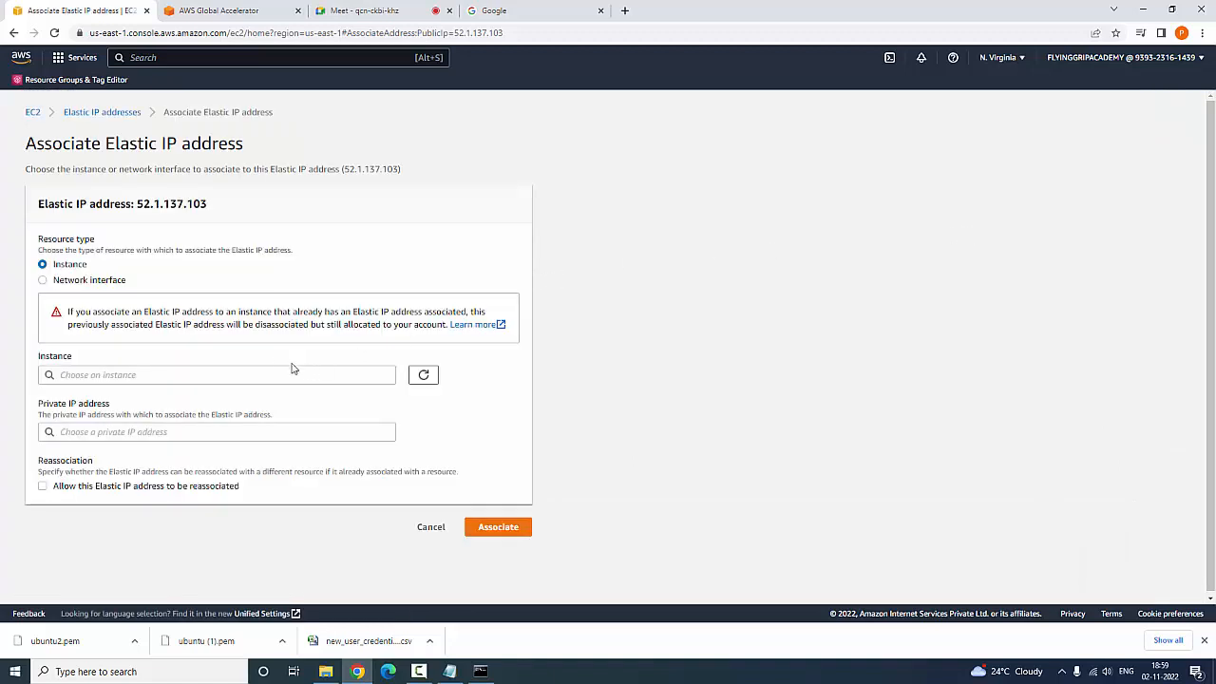
{"action": "left_click", "coordinate": [103, 374]}
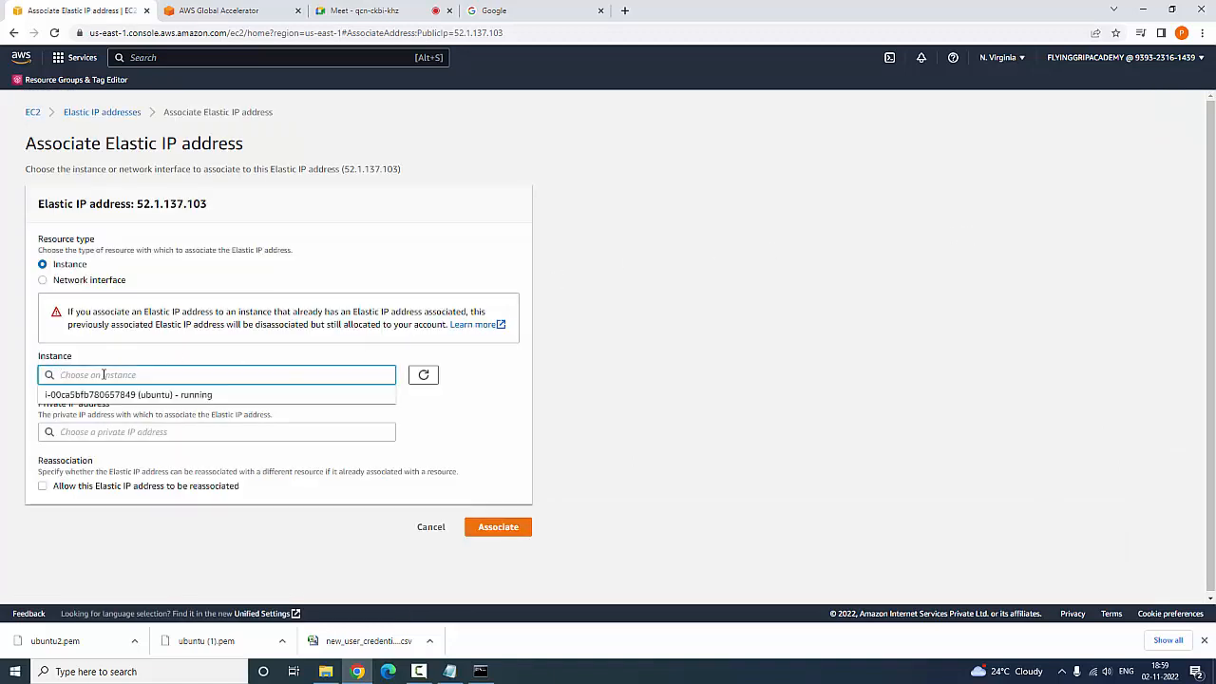
{"action": "left_click", "coordinate": [110, 399]}
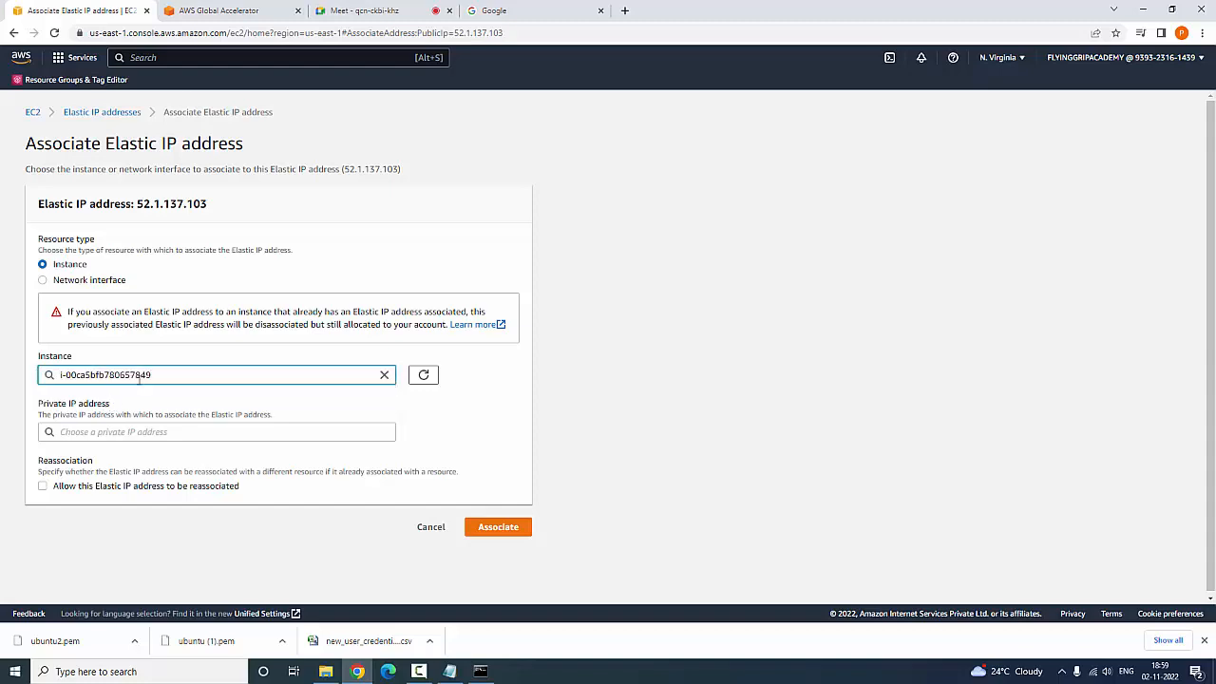
Compare the instance ID saved in Notepad with the one chosen in the association form, section by section
{"action": "left_click", "coordinate": [454, 669]}
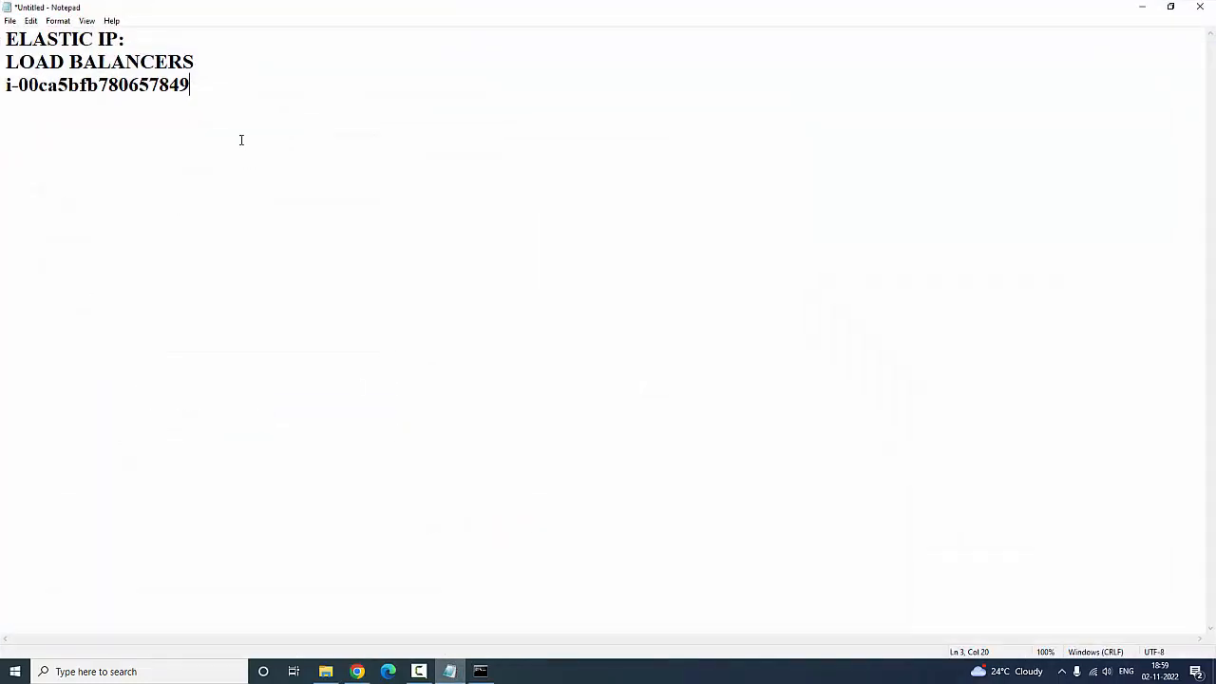
{"action": "double_click", "coordinate": [110, 7]}
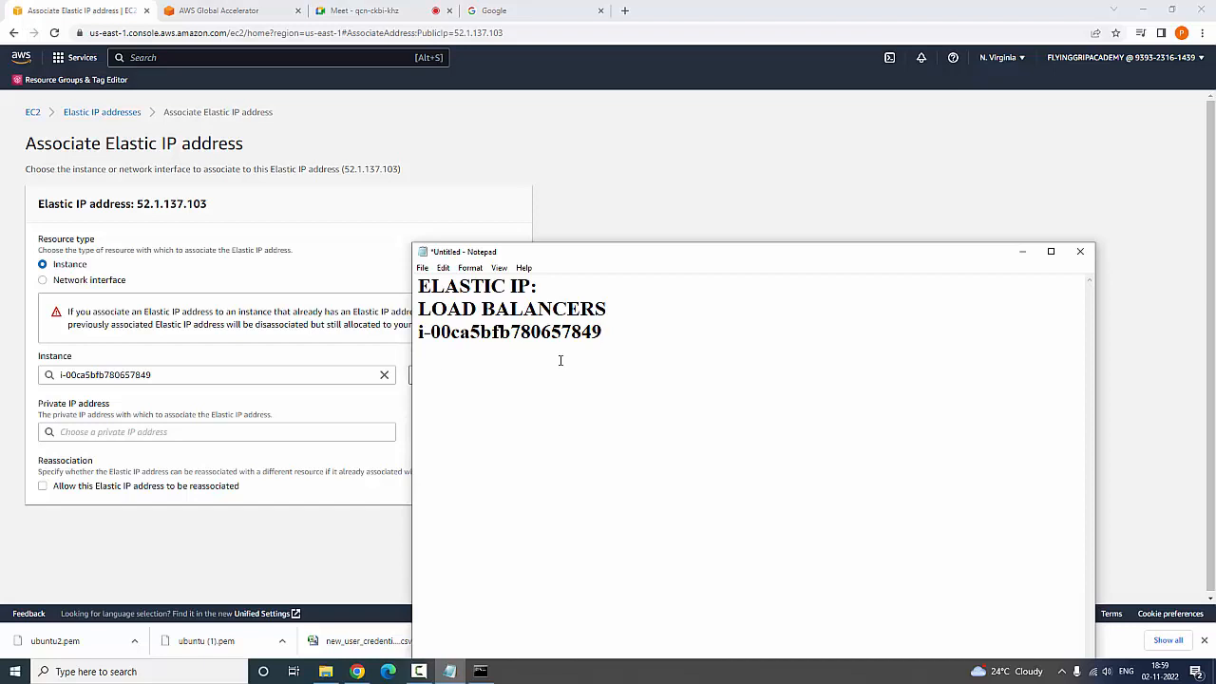
{"action": "left_click_drag", "start_coordinate": [609, 337], "coordinate": [571, 334]}
{"action": "left_click_drag", "start_coordinate": [155, 374], "coordinate": [140, 374]}
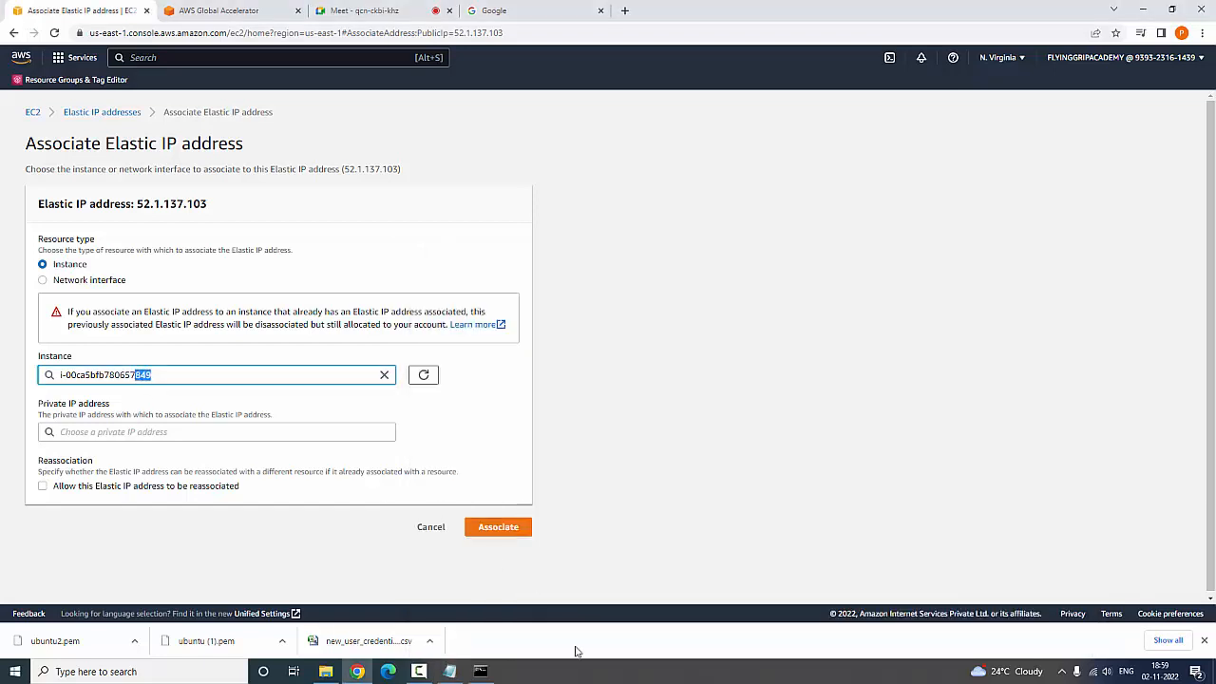
{"action": "left_click", "coordinate": [450, 671]}
{"action": "left_click_drag", "start_coordinate": [430, 332], "coordinate": [514, 338]}
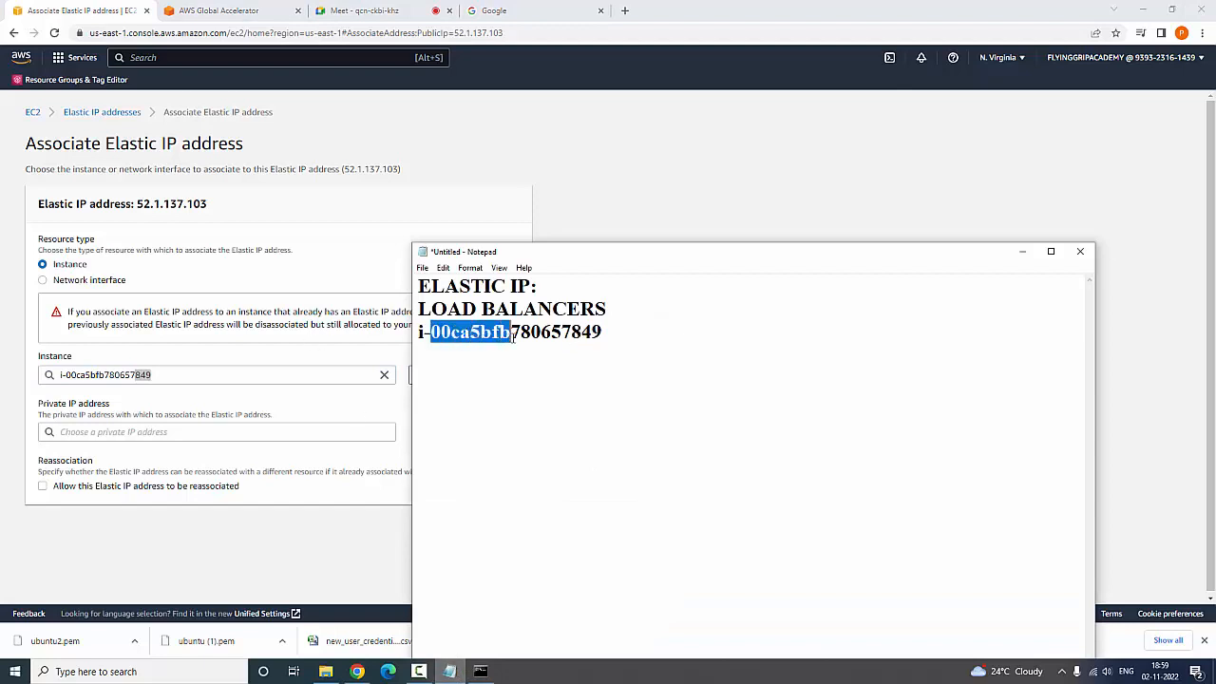
{"action": "left_click", "coordinate": [105, 377]}
{"action": "left_click_drag", "start_coordinate": [104, 377], "coordinate": [70, 374]}
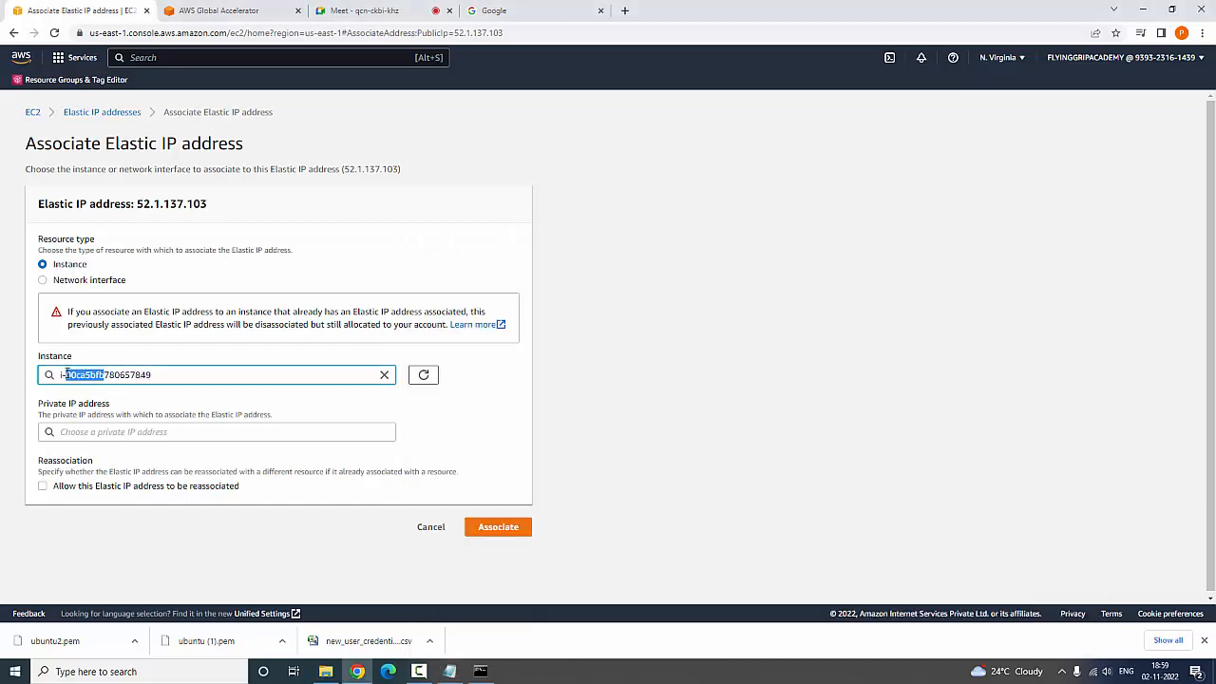
{"action": "left_click", "coordinate": [819, 317]}
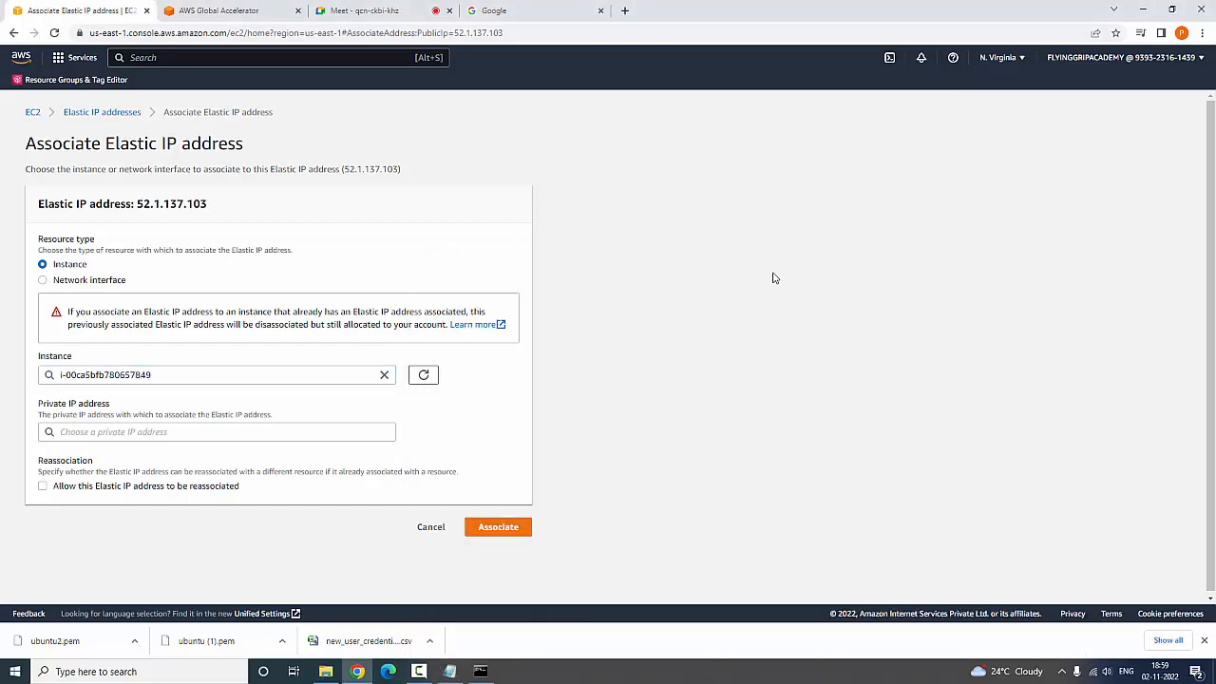
Select the private IP address 172.31.24.239 and associate the Elastic IP with the instance
{"action": "left_click", "coordinate": [241, 434]}
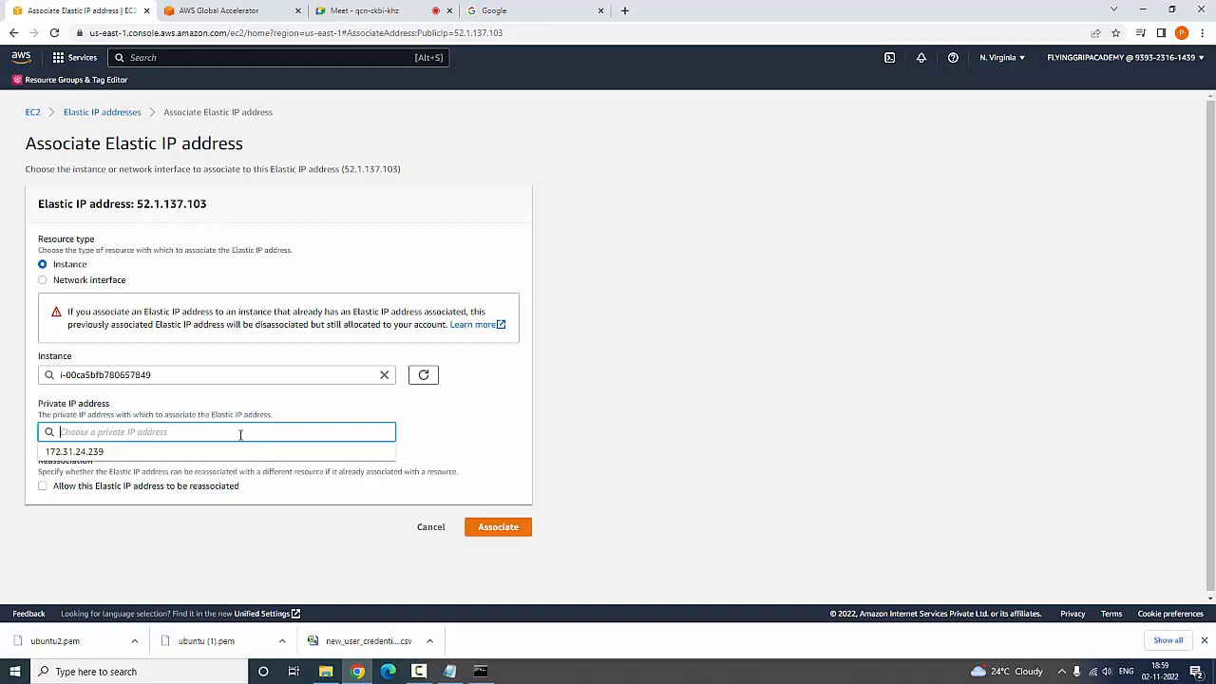
{"action": "left_click", "coordinate": [238, 451]}
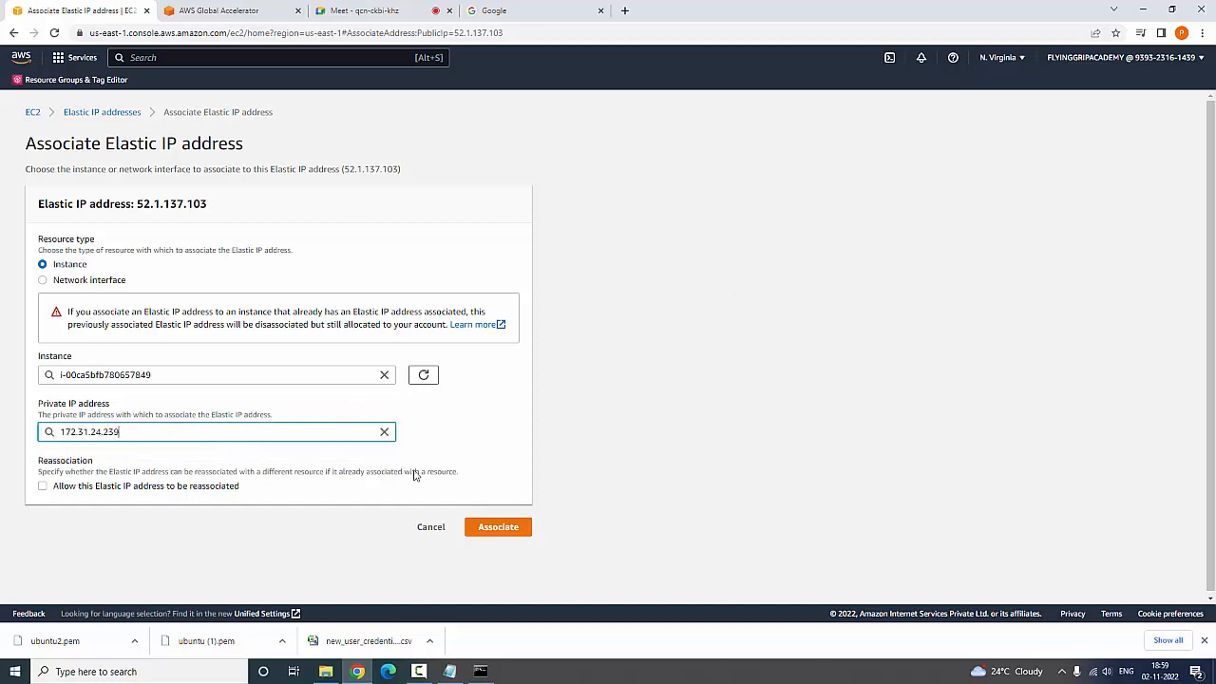
{"action": "left_click", "coordinate": [657, 440]}
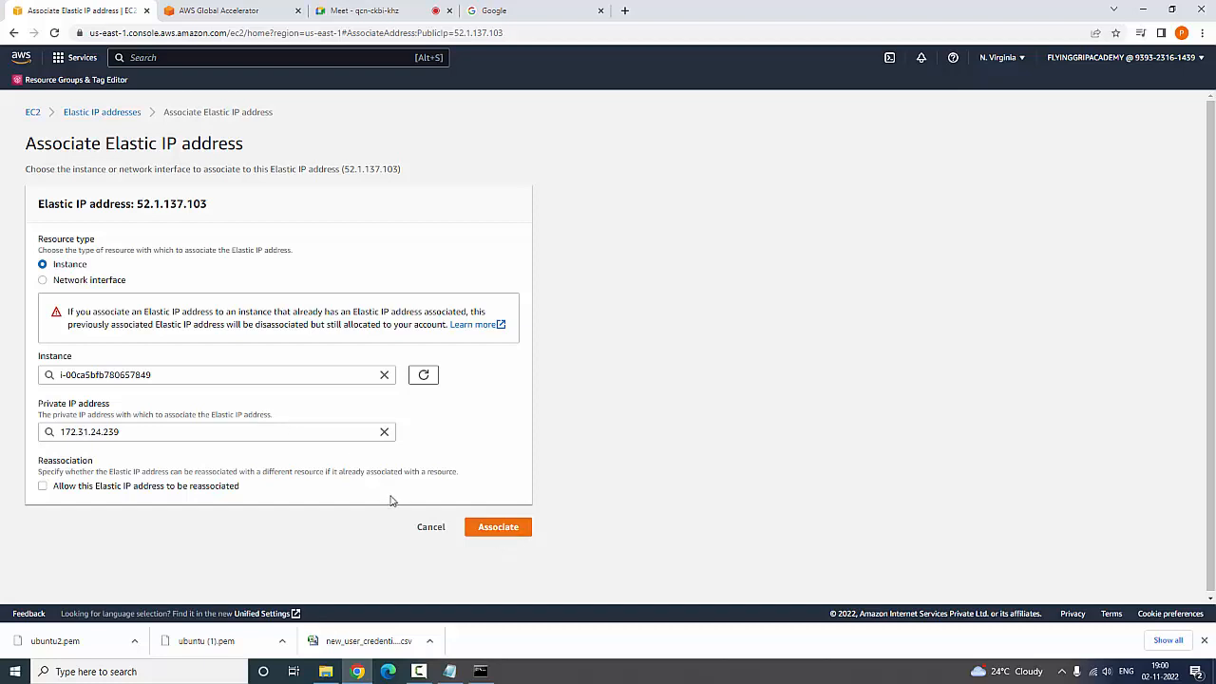
{"action": "left_click", "coordinate": [502, 529]}
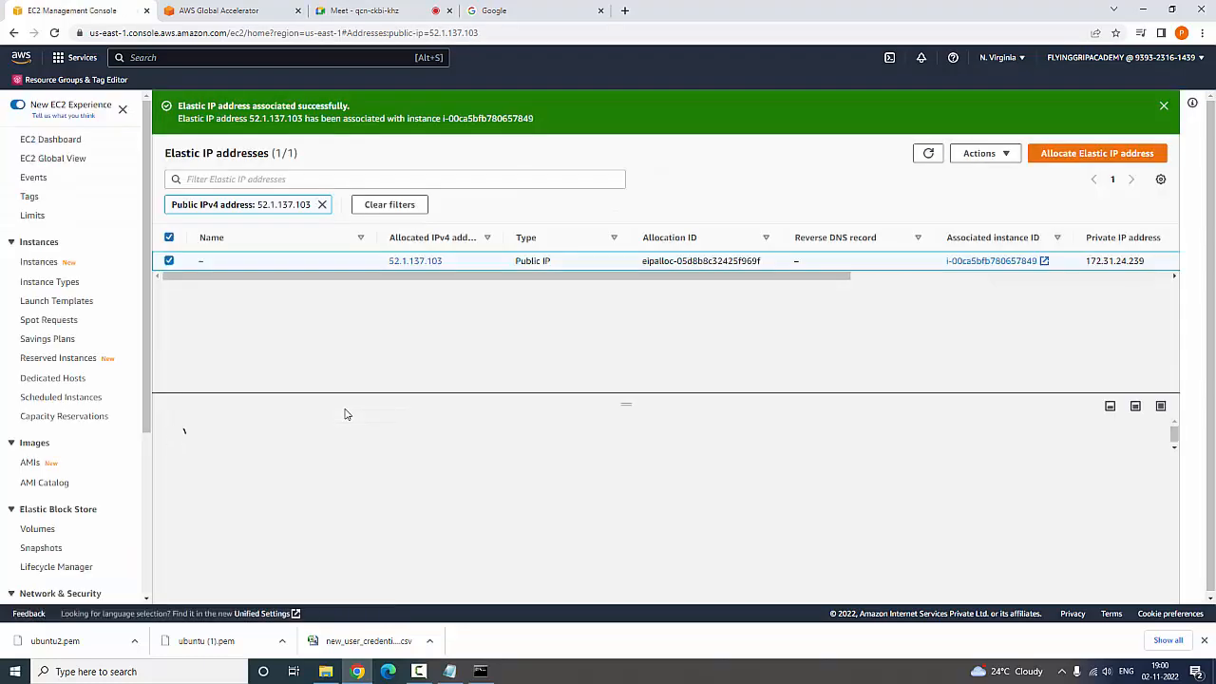
{"action": "left_click", "coordinate": [39, 243]}
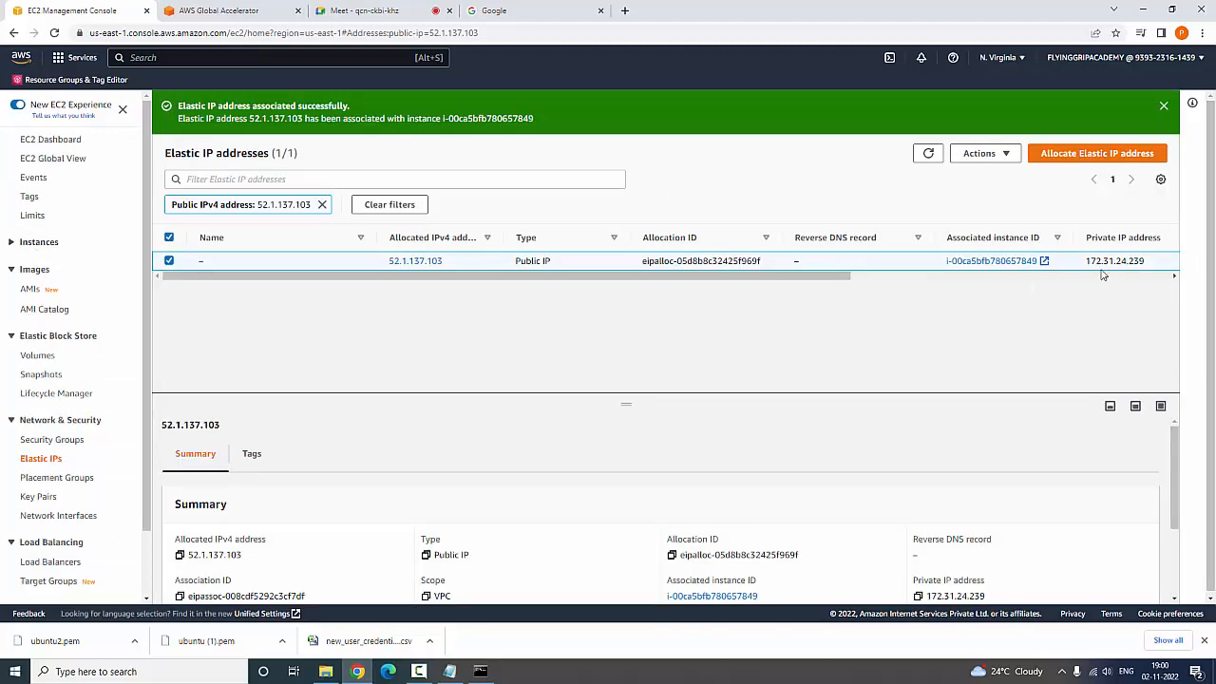
Copy the allocated Elastic IP address 52.1.137.103 into the Notepad note on the line below the instance ID
{"action": "left_click_drag", "start_coordinate": [387, 265], "coordinate": [447, 266]}
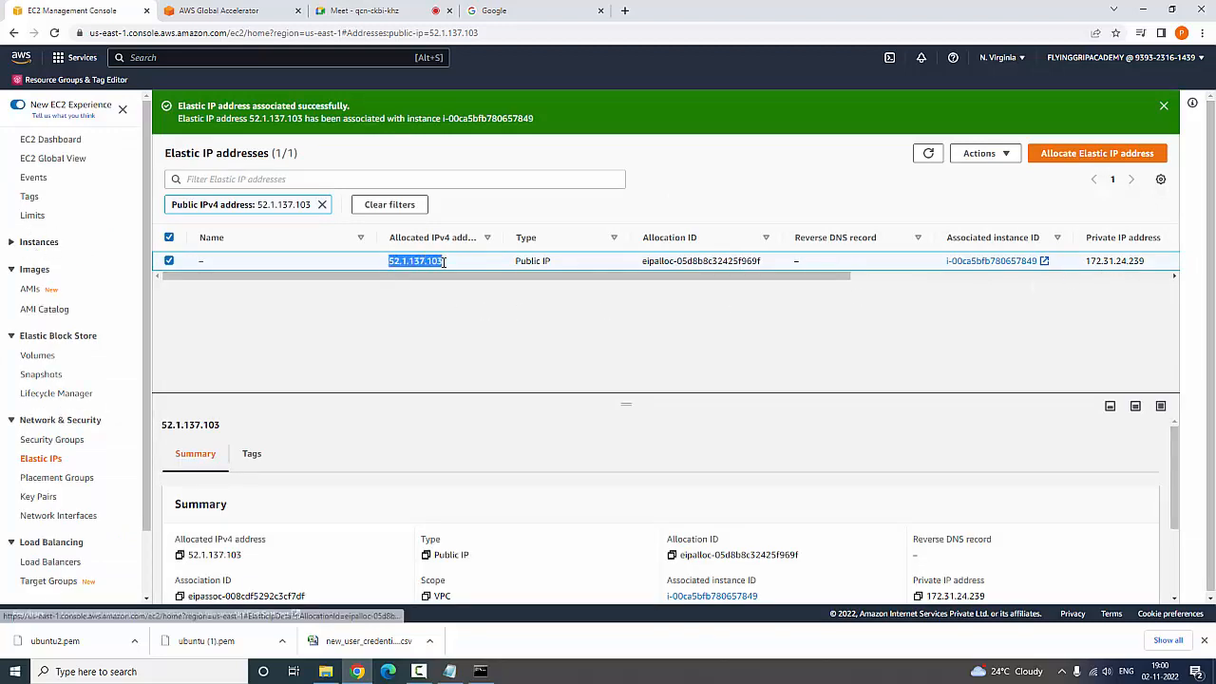
{"action": "right_click", "coordinate": [427, 266]}
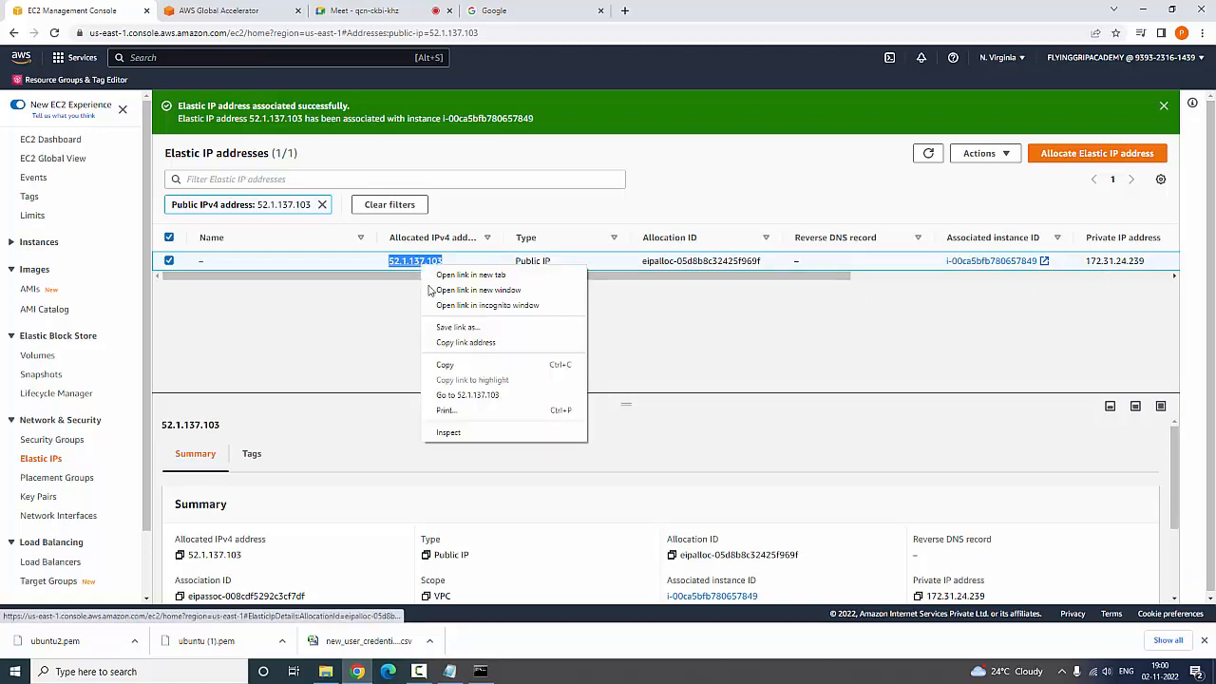
{"action": "left_click", "coordinate": [464, 366]}
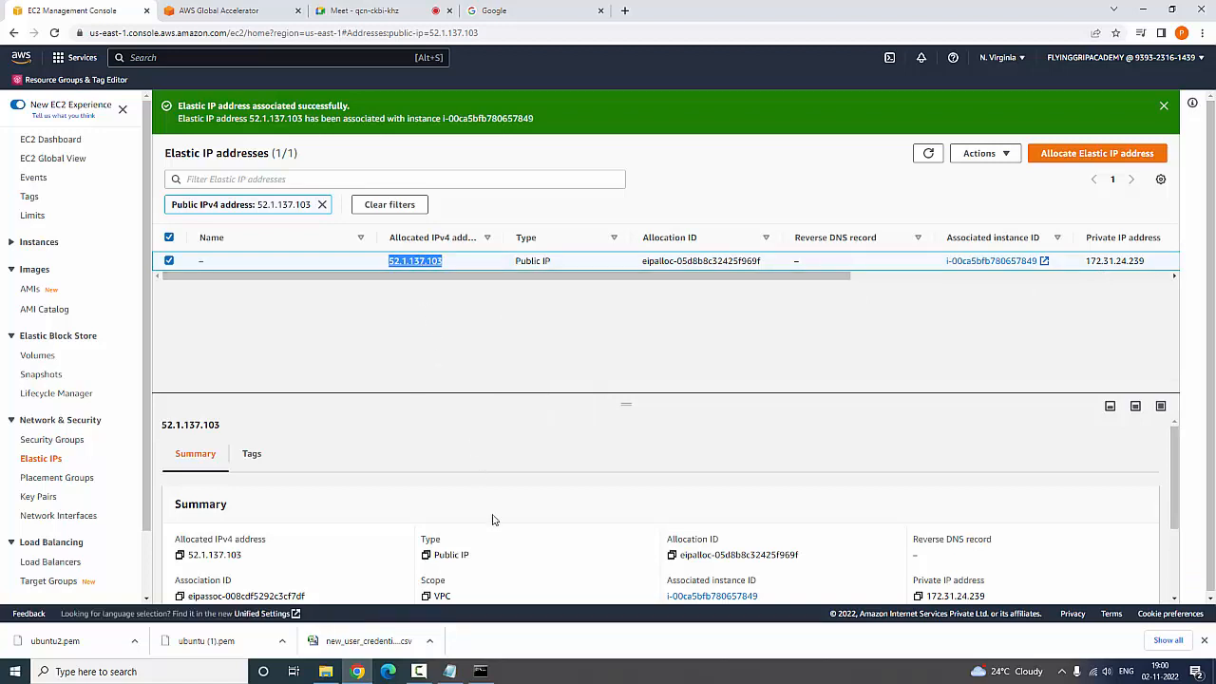
{"action": "left_click", "coordinate": [461, 672]}
{"action": "left_click", "coordinate": [623, 380]}
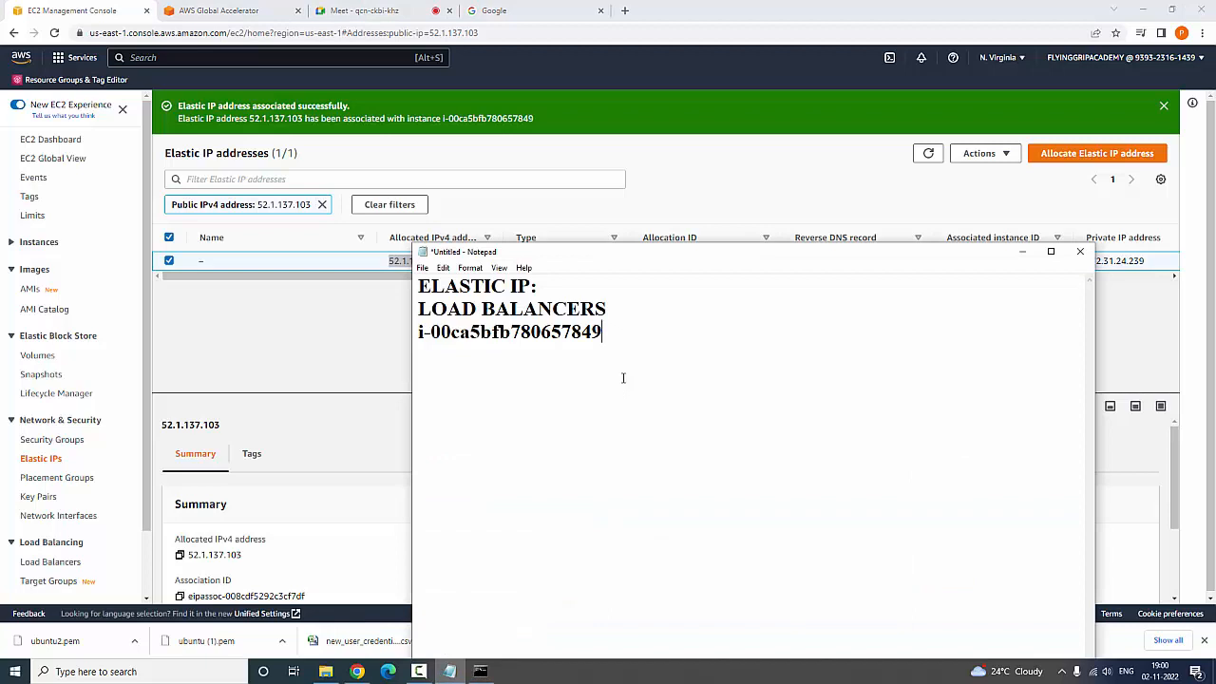
{"action": "right_click", "coordinate": [648, 393]}
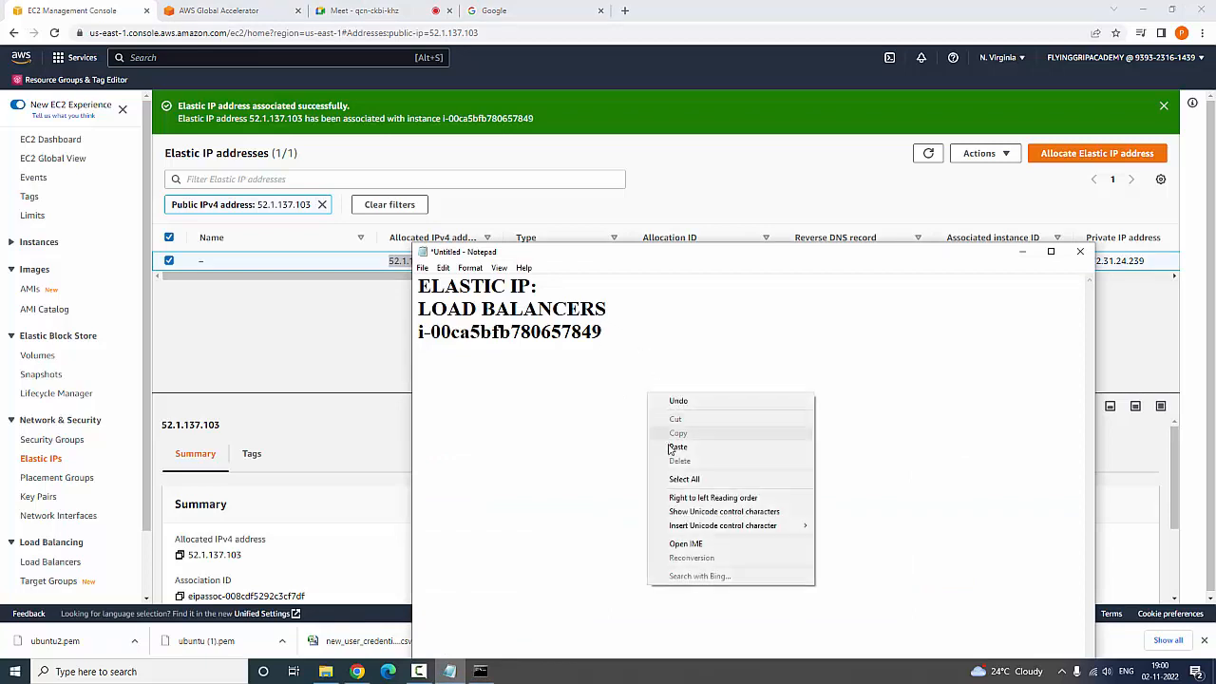
{"action": "left_click", "coordinate": [671, 442]}
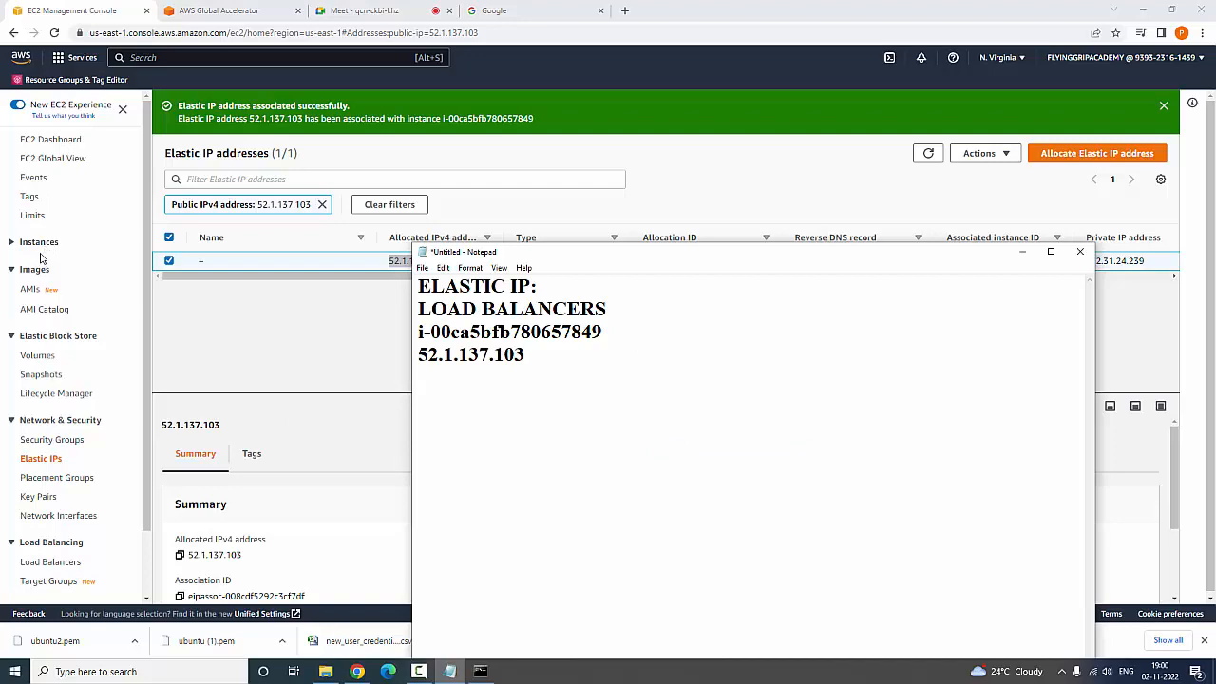
From the EC2 instances list, copy the running ubuntu instance's public IPv4 address 54.172.94.157 into Notepad beside the Elastic IP
{"action": "left_click", "coordinate": [50, 141]}
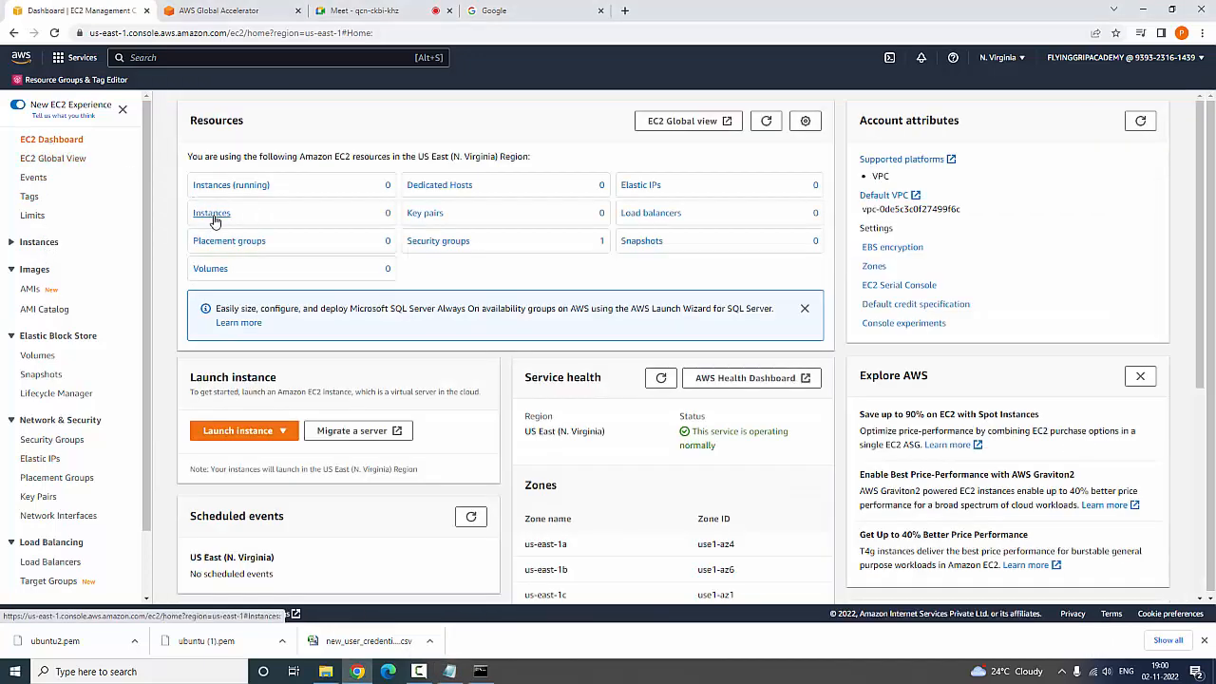
{"action": "left_click", "coordinate": [212, 214]}
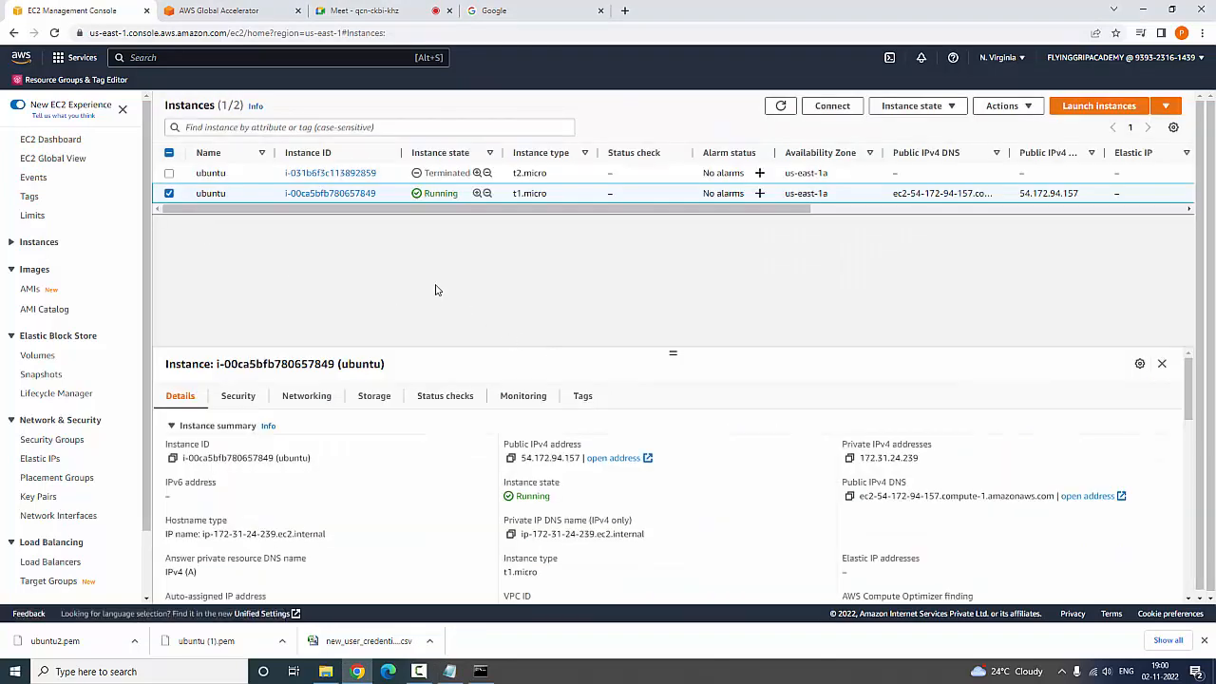
{"action": "left_click", "coordinate": [449, 672]}
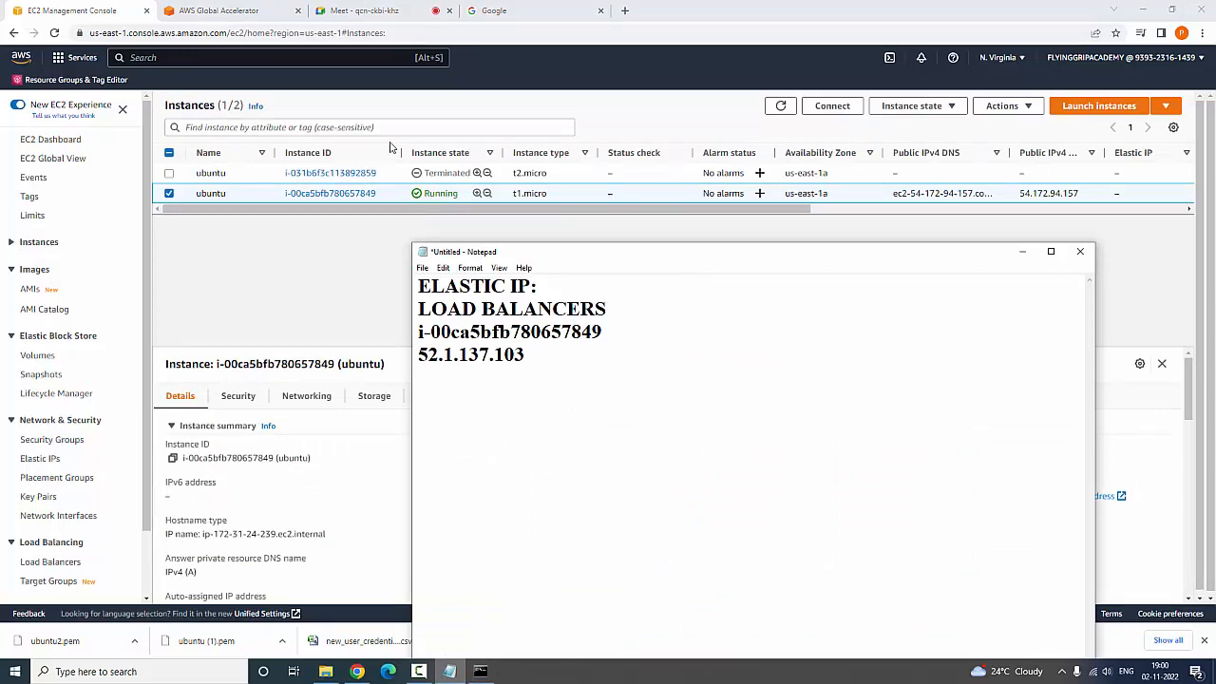
{"action": "left_click", "coordinate": [1025, 194]}
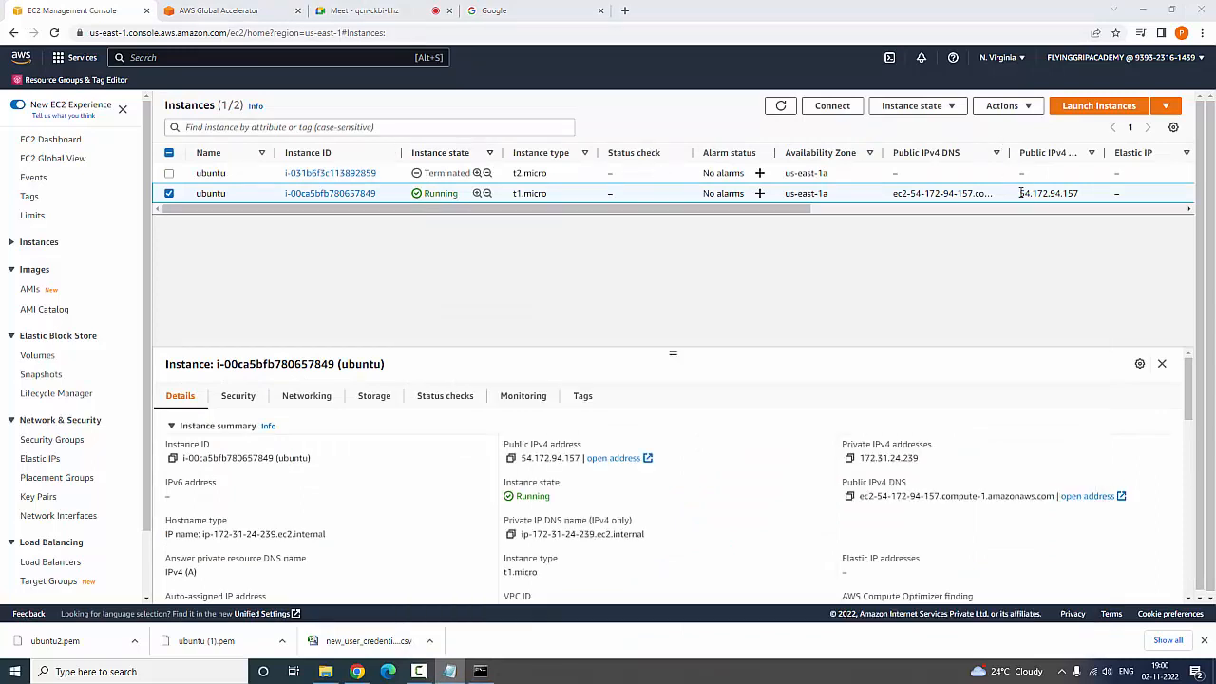
{"action": "left_click_drag", "start_coordinate": [1019, 194], "coordinate": [1088, 194]}
{"action": "right_click", "coordinate": [1065, 194]}
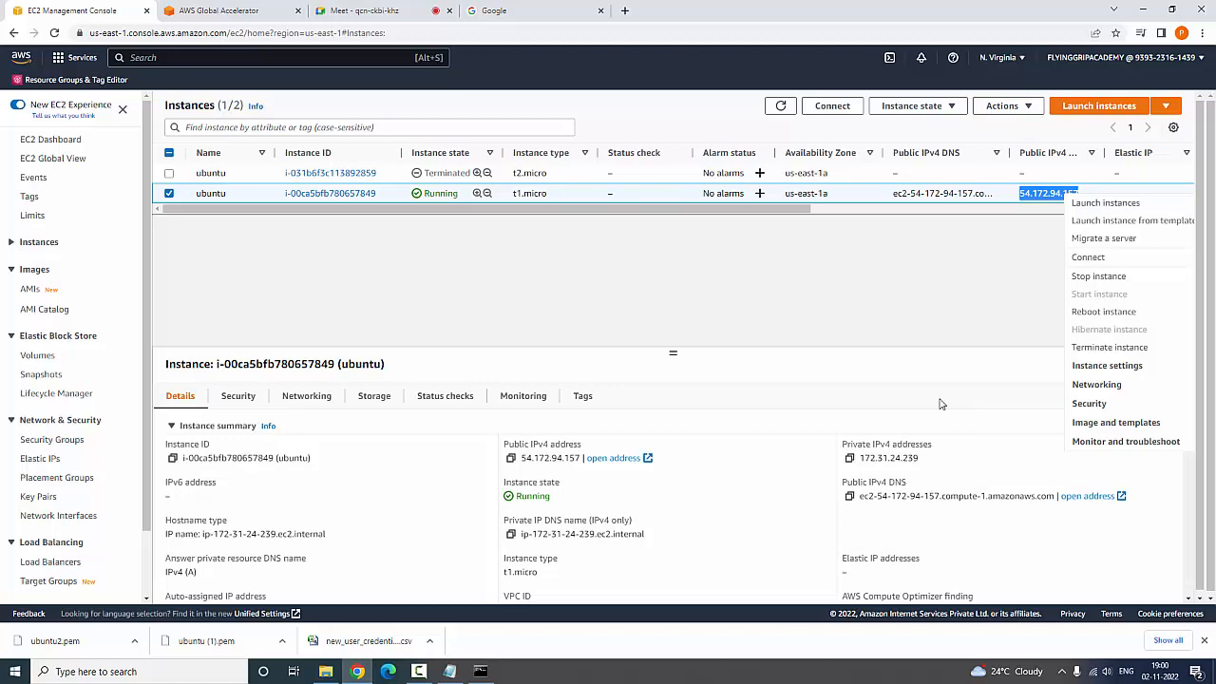
{"action": "left_click", "coordinate": [450, 672]}
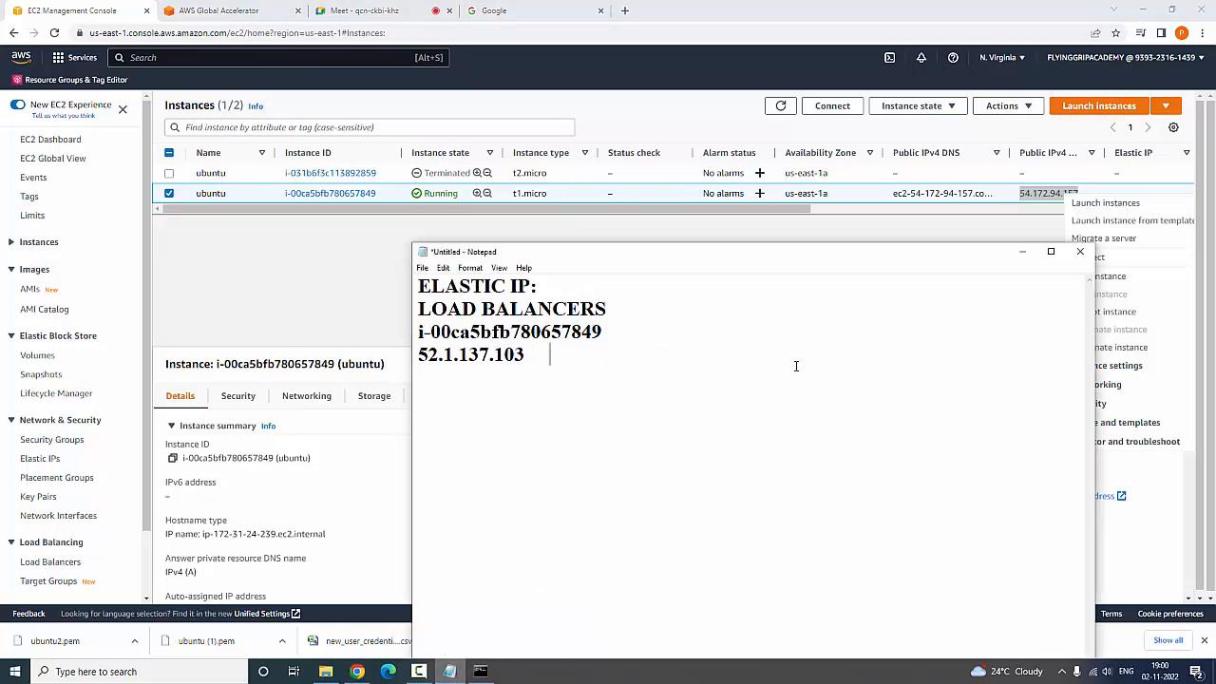
{"action": "key", "text": "ctrl+v"}
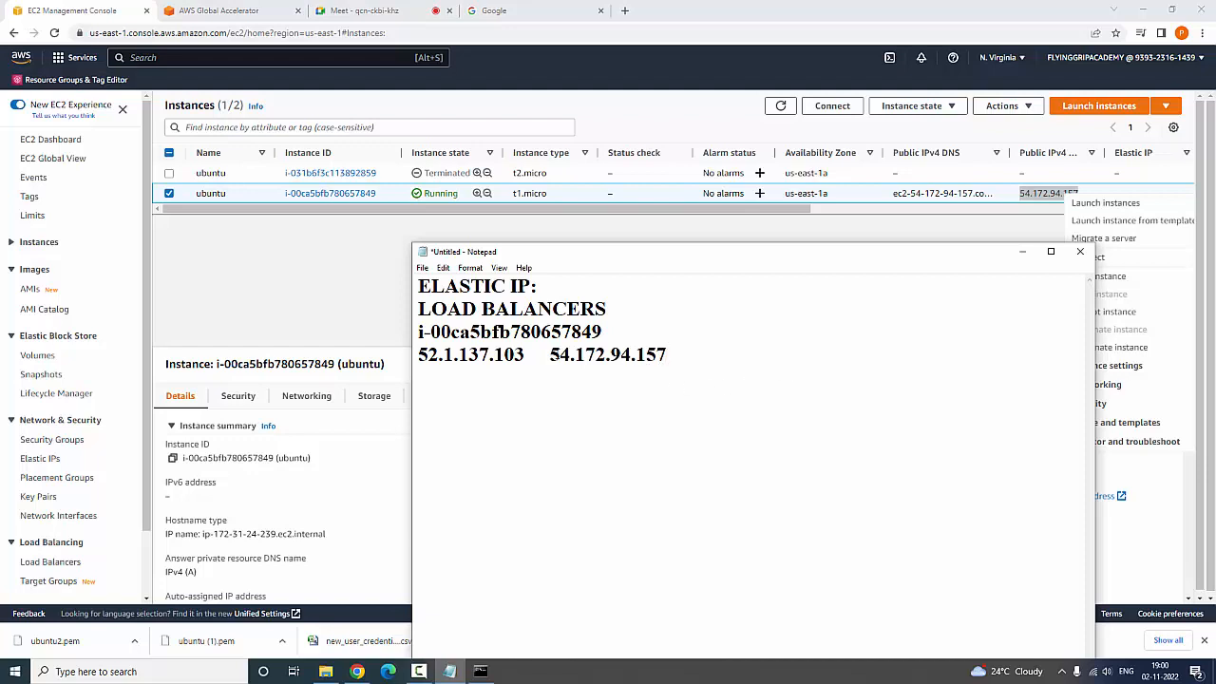
Refresh the instances list and compare the running instance's public IPv4 address with the two addresses saved in Notepad
{"action": "left_click", "coordinate": [320, 337]}
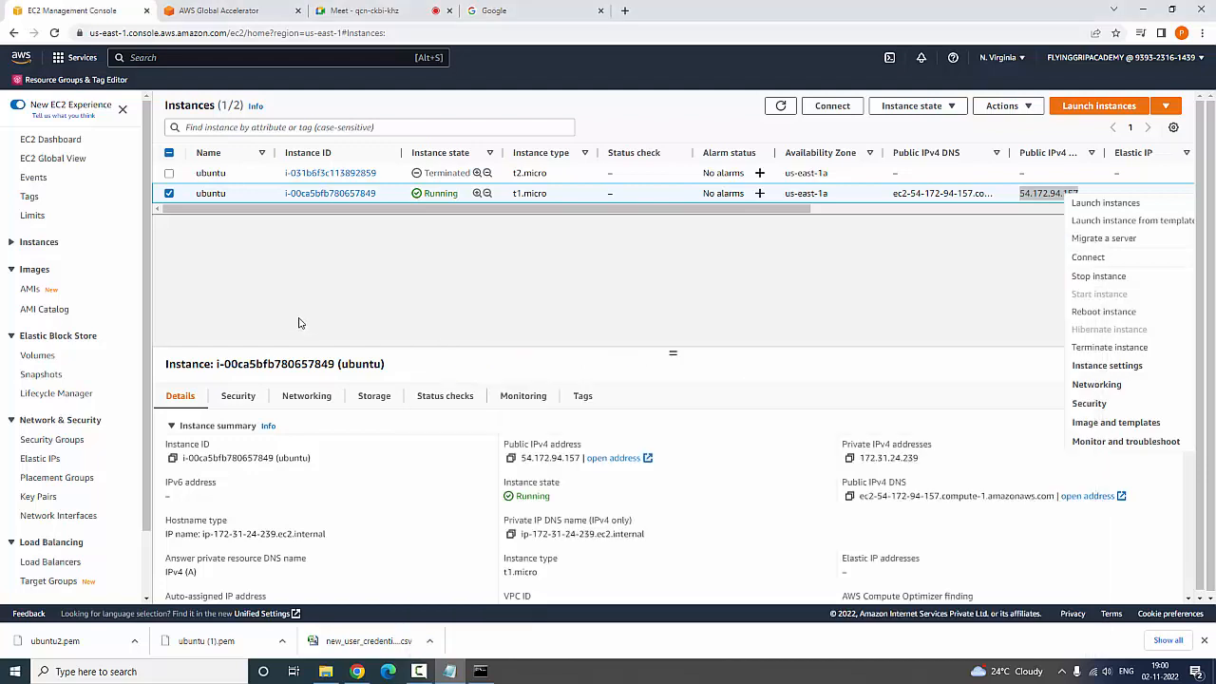
{"action": "left_click", "coordinate": [780, 107]}
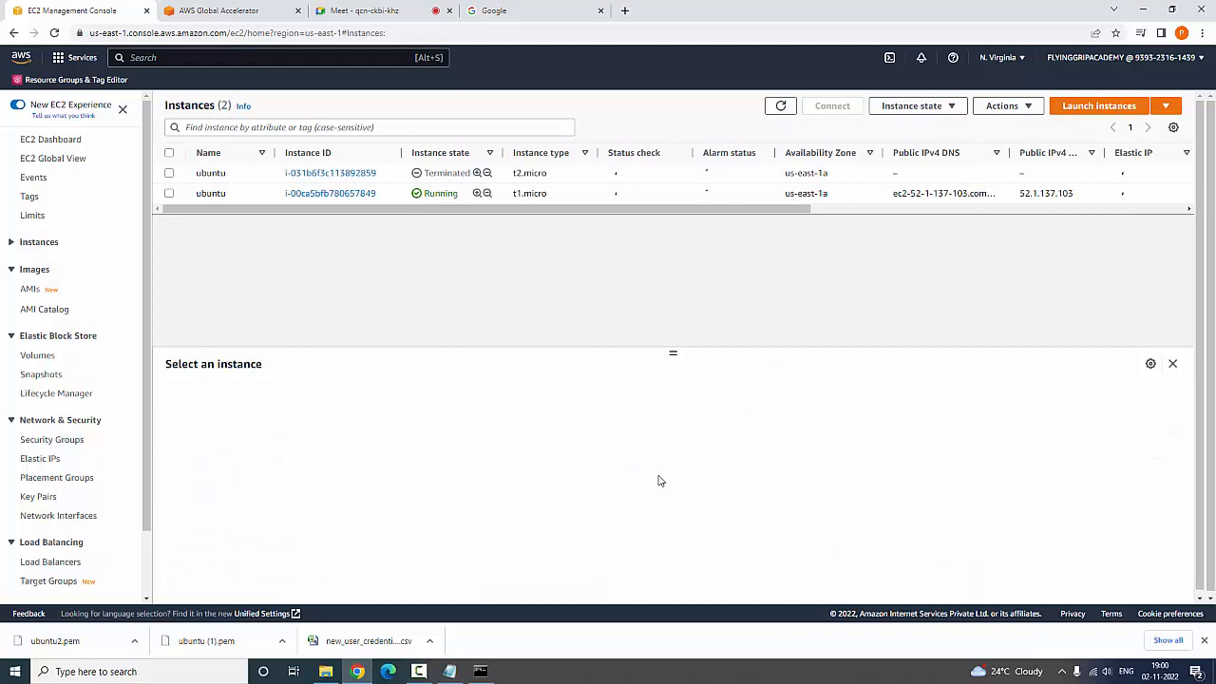
{"action": "left_click", "coordinate": [449, 671]}
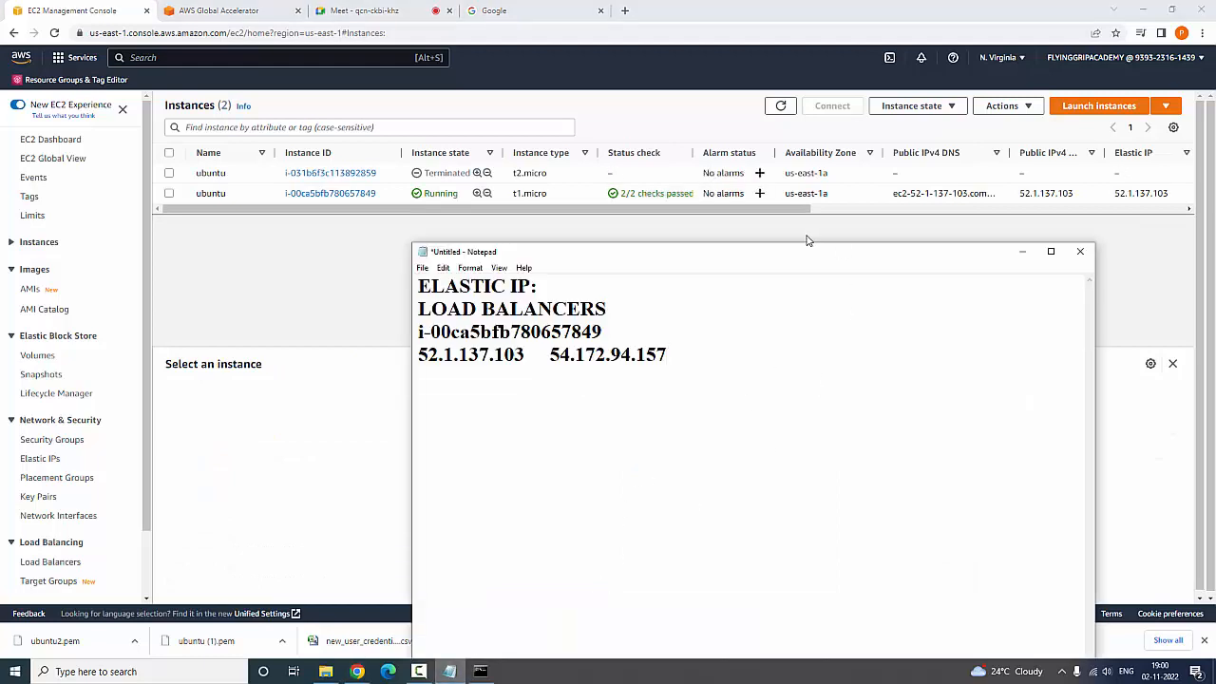
{"action": "left_click_drag", "start_coordinate": [814, 269], "coordinate": [989, 273]}
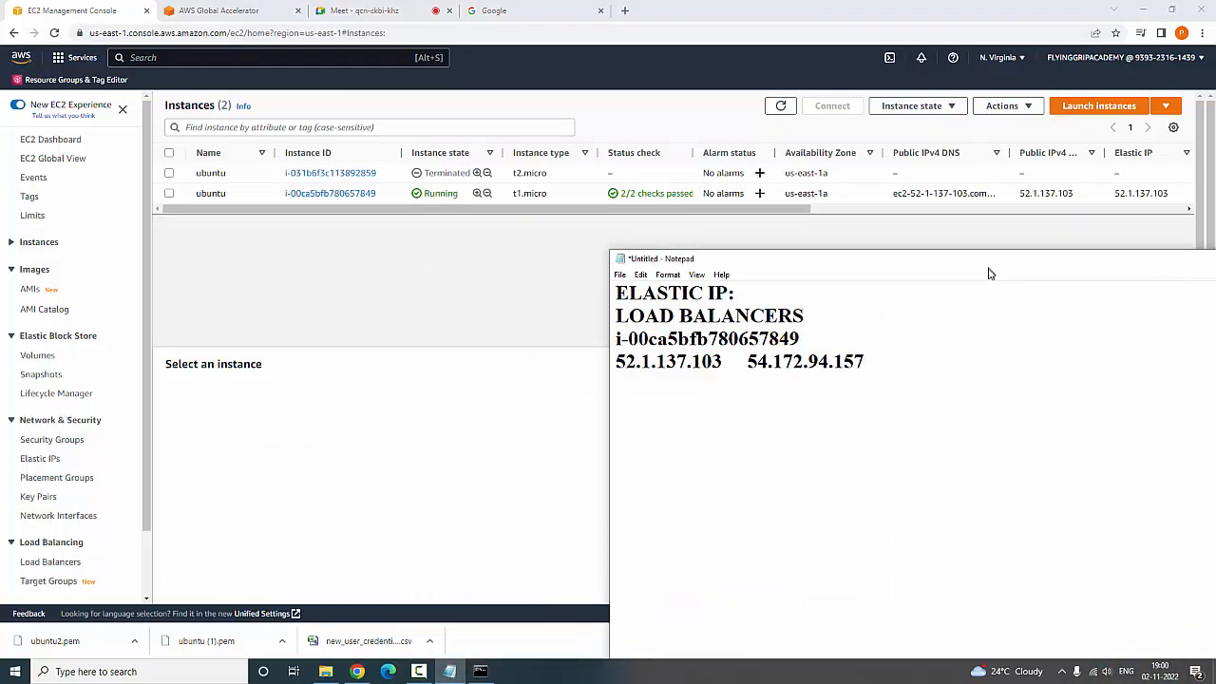
{"action": "left_click_drag", "start_coordinate": [747, 362], "coordinate": [876, 362]}
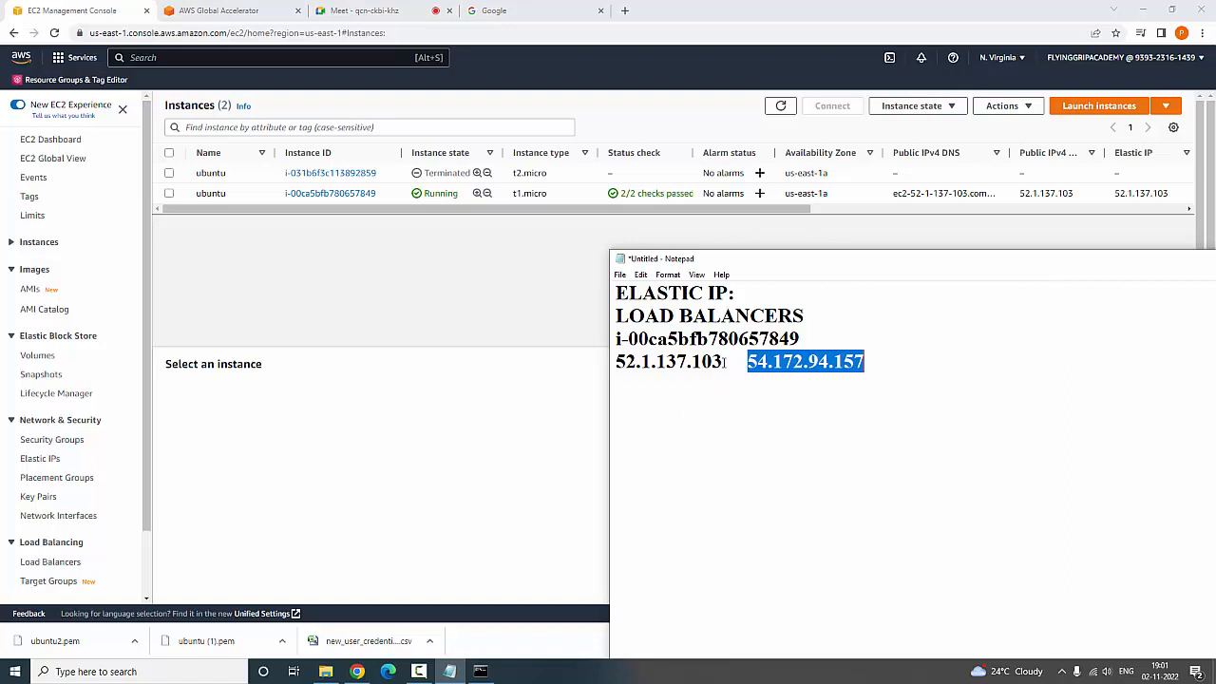
{"action": "left_click_drag", "start_coordinate": [725, 362], "coordinate": [602, 365]}
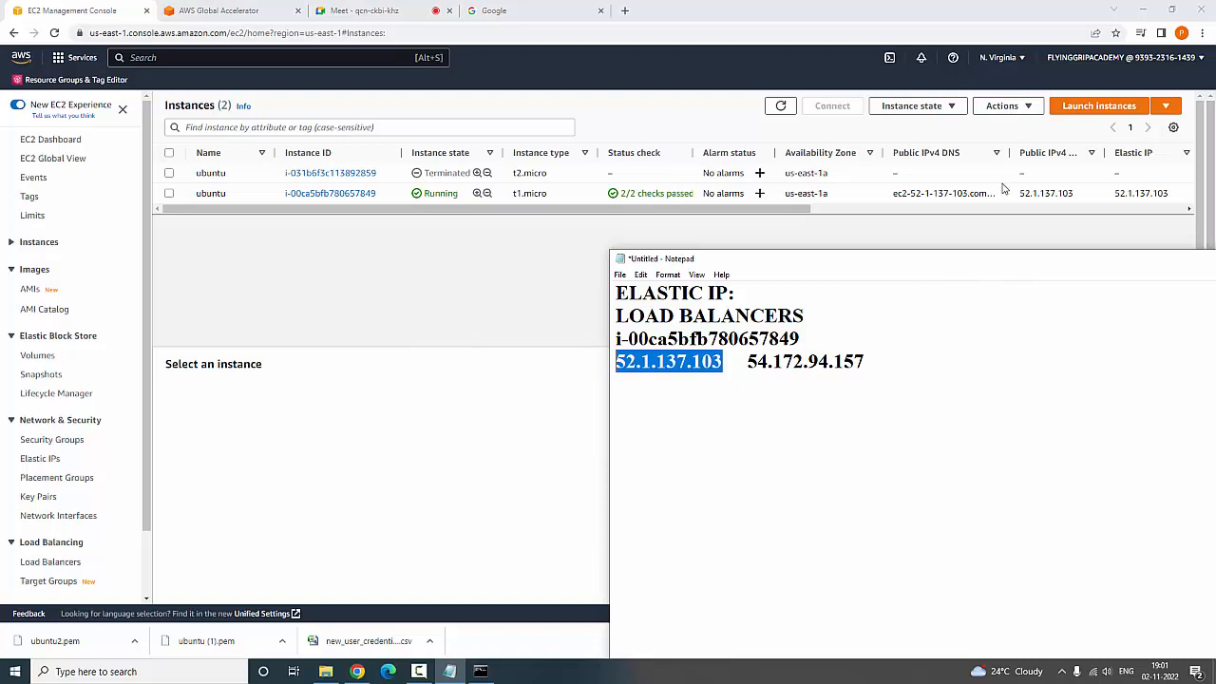
{"action": "left_click", "coordinate": [359, 294]}
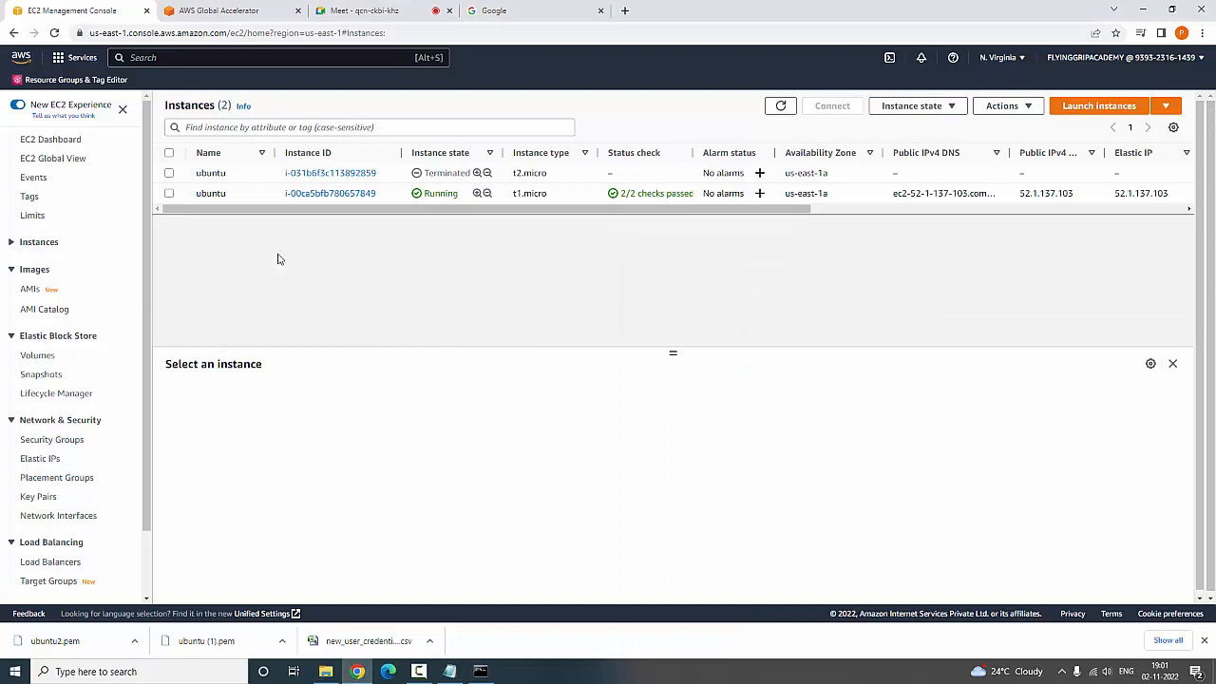
Stop the running ubuntu instance i-00ca5bfb780657849 and dismiss the notification
{"action": "left_click", "coordinate": [169, 194]}
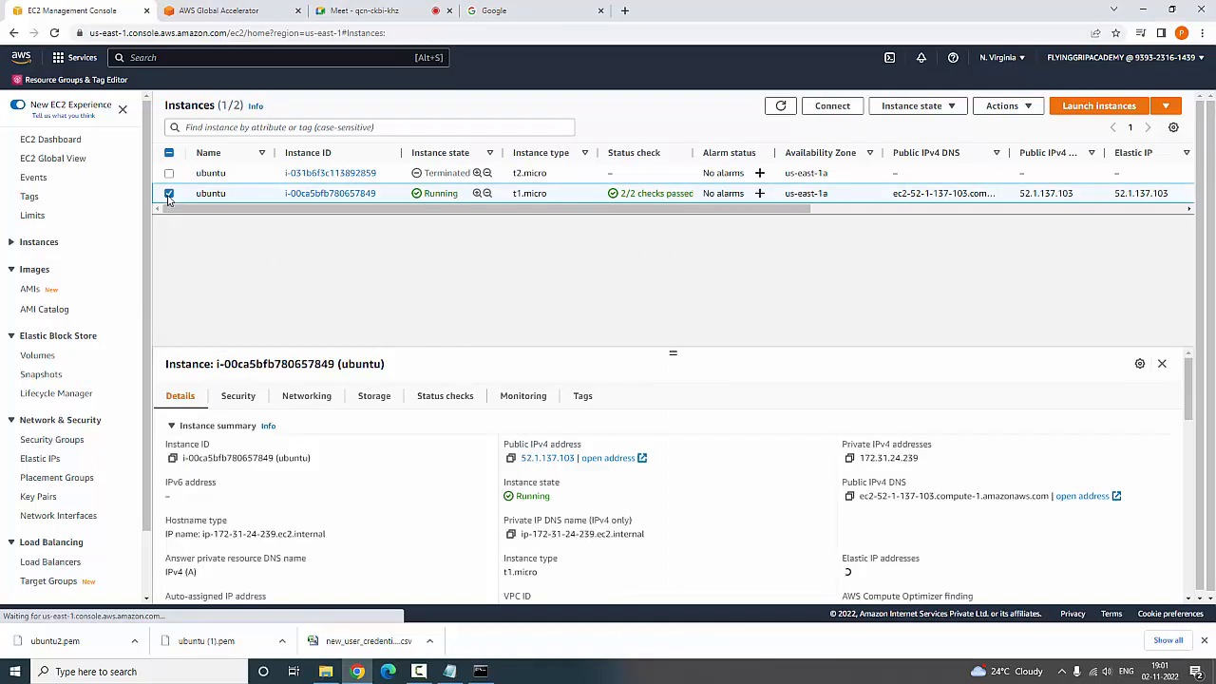
{"action": "left_click", "coordinate": [952, 109]}
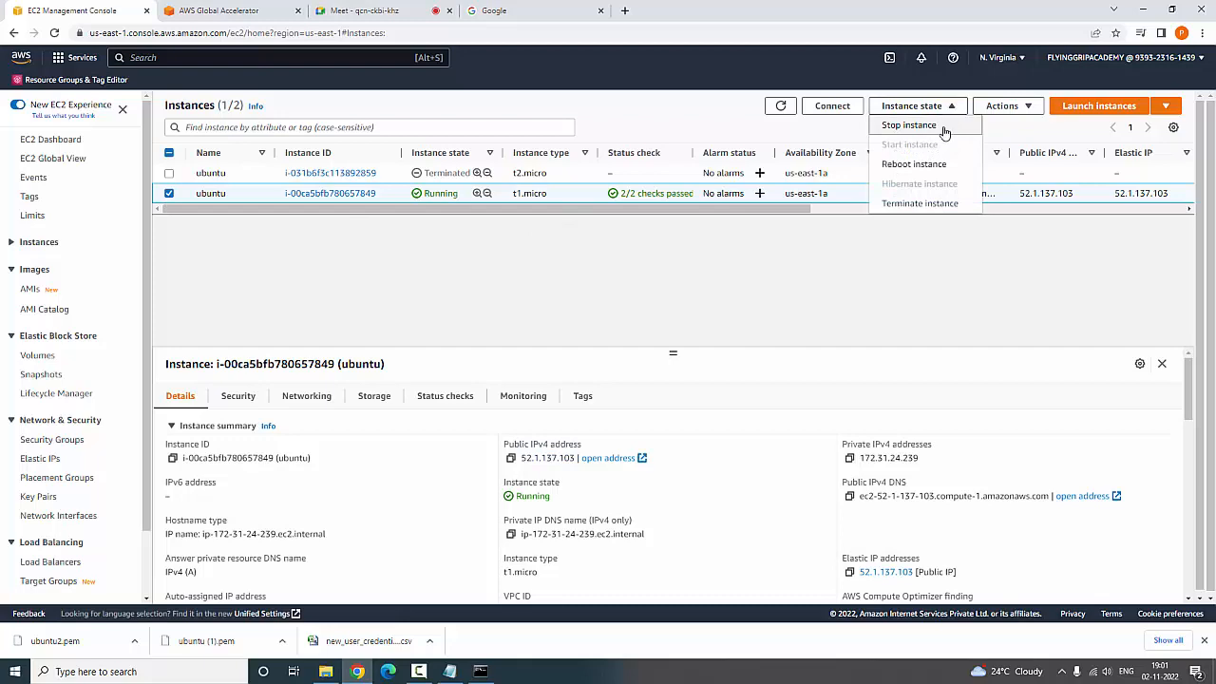
{"action": "left_click", "coordinate": [921, 125]}
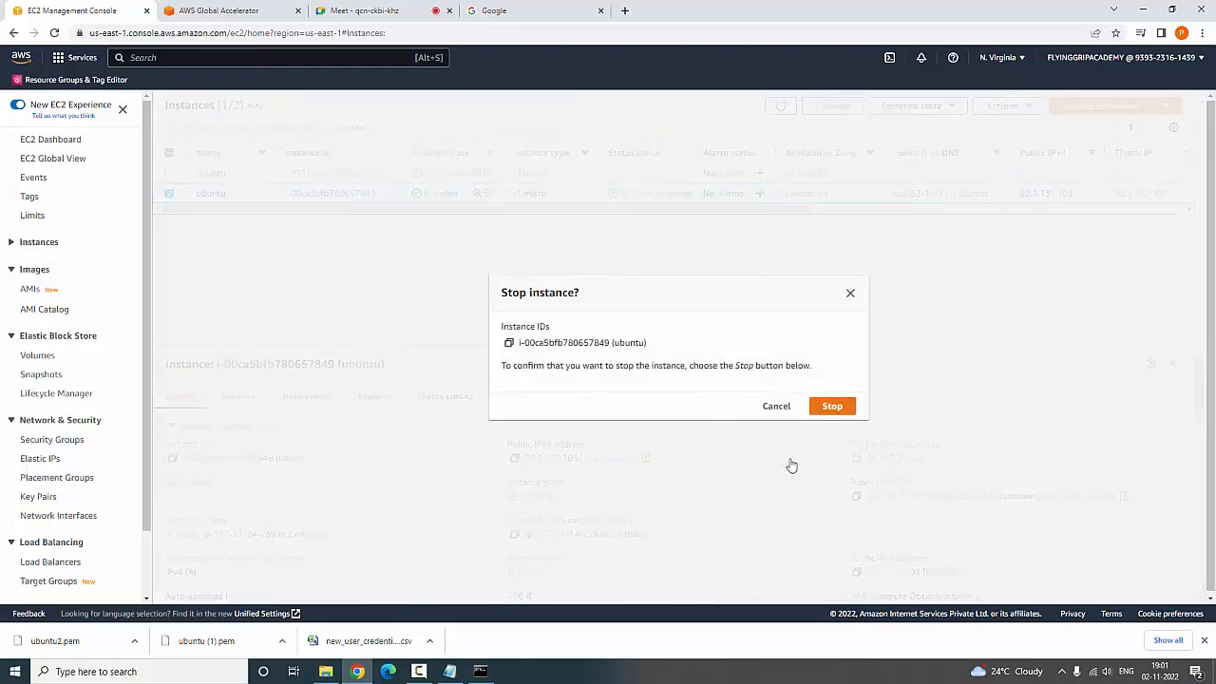
{"action": "left_click", "coordinate": [833, 411]}
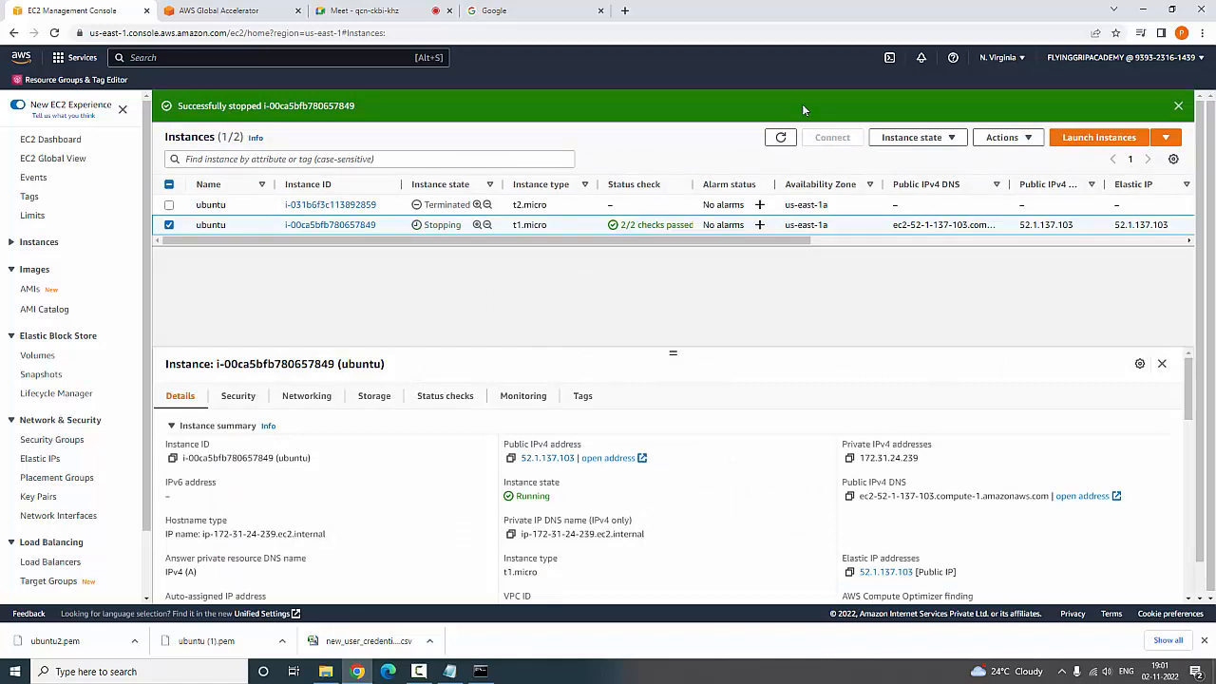
{"action": "left_click", "coordinate": [1178, 105]}
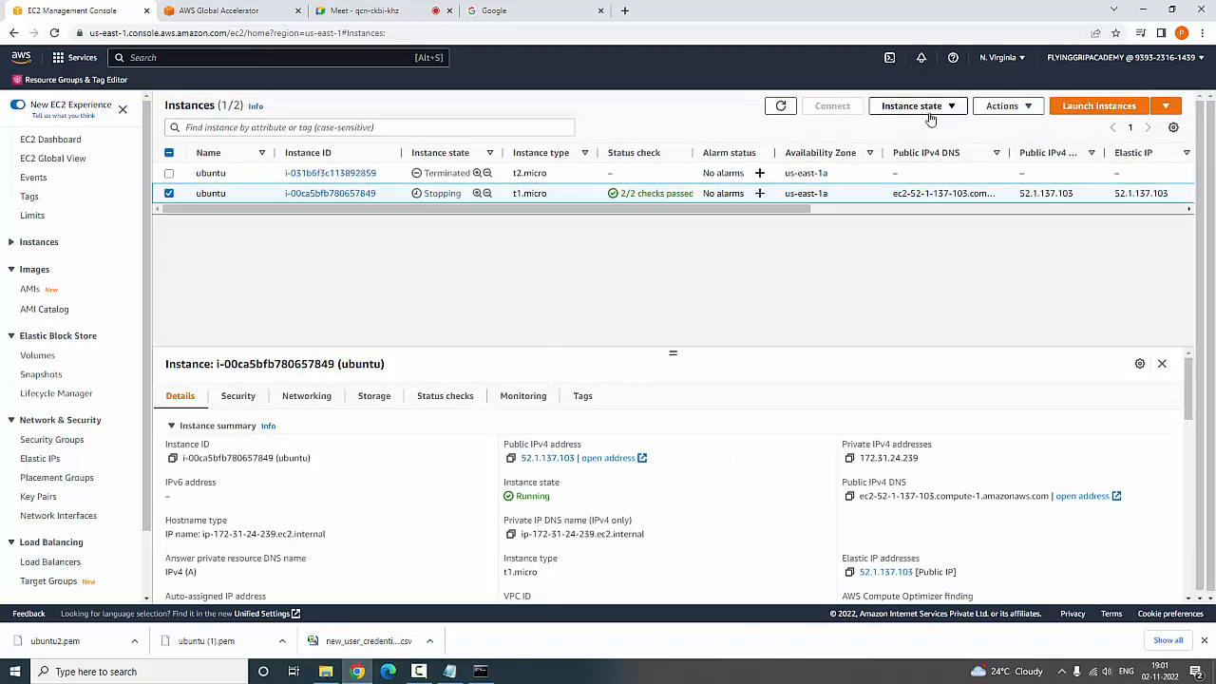
Refresh the instances list repeatedly to monitor the t1.micro ubuntu instance's state while it stops
{"action": "left_click", "coordinate": [777, 111]}
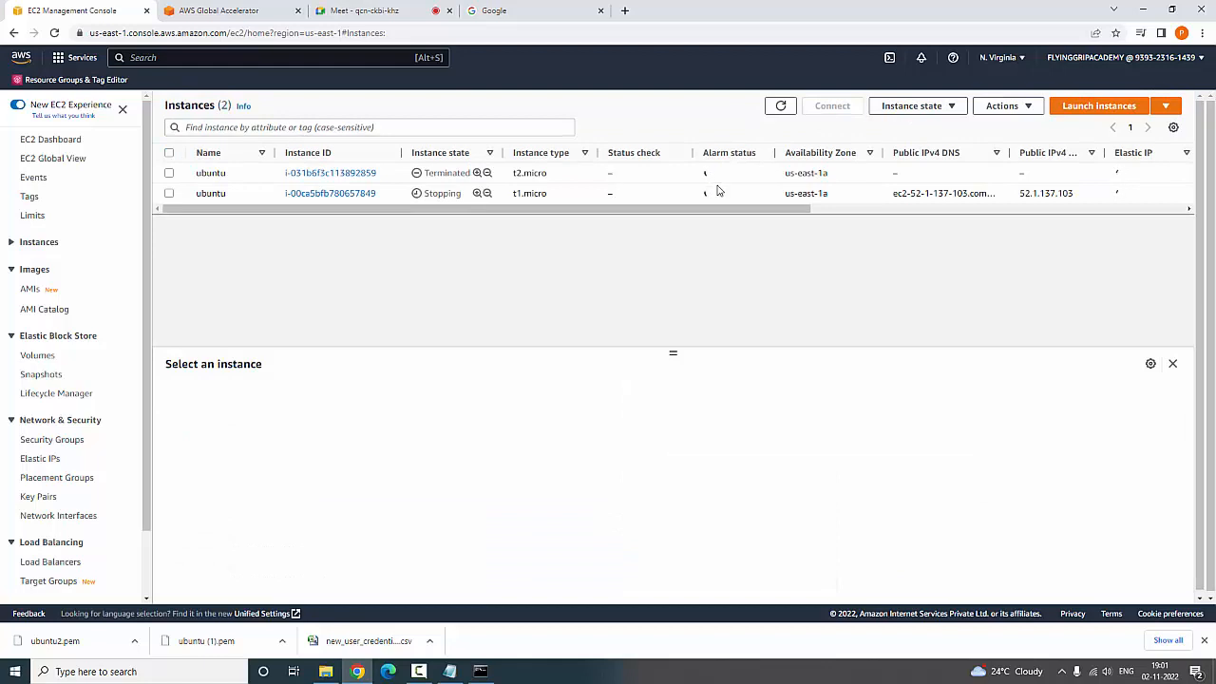
{"action": "left_click", "coordinate": [777, 106]}
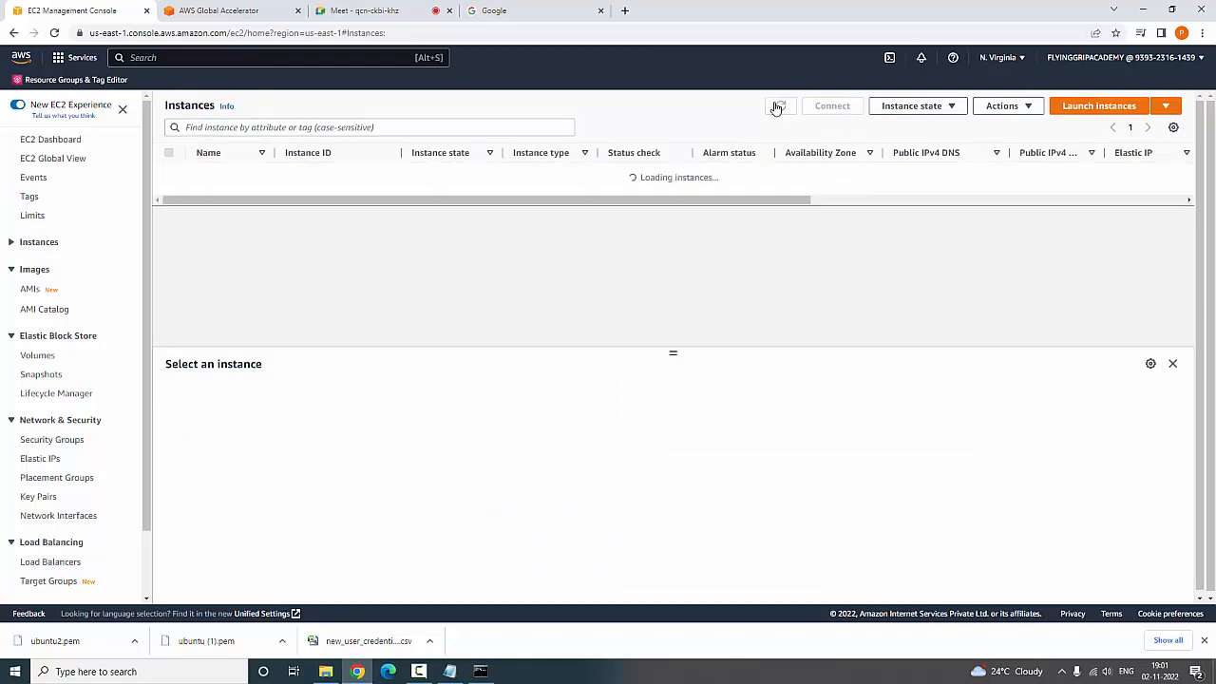
{"action": "left_click", "coordinate": [777, 106]}
{"action": "left_click", "coordinate": [777, 107]}
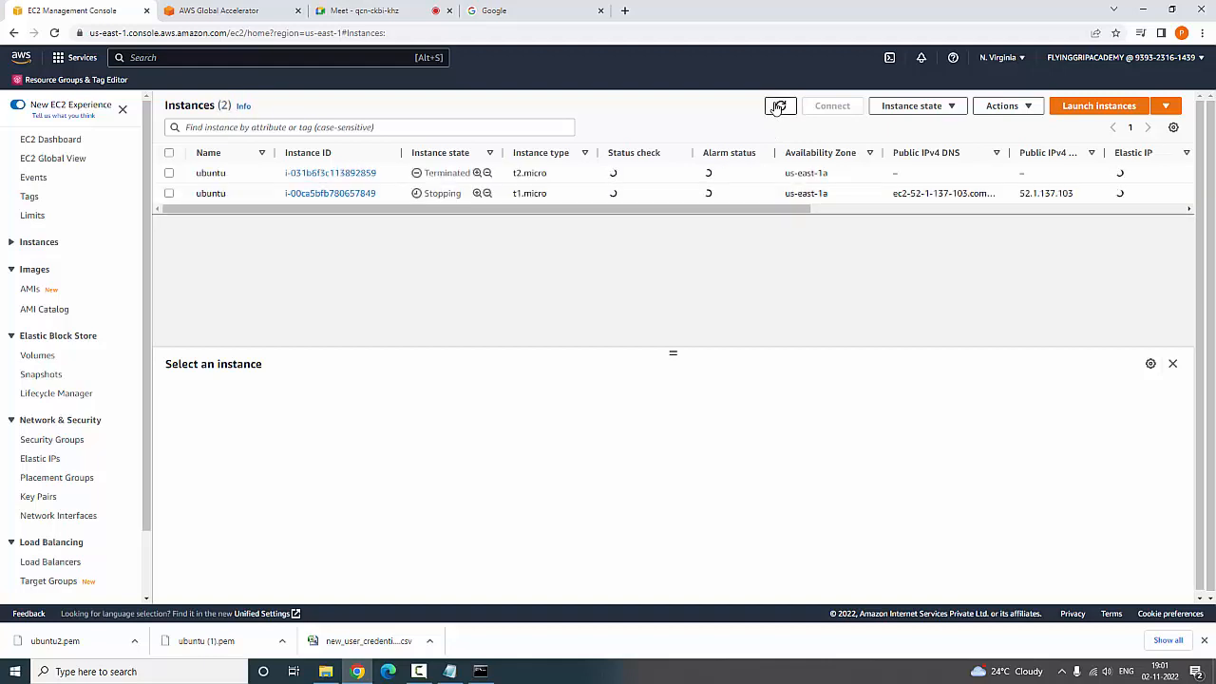
{"action": "left_click", "coordinate": [777, 107]}
{"action": "left_click", "coordinate": [777, 106]}
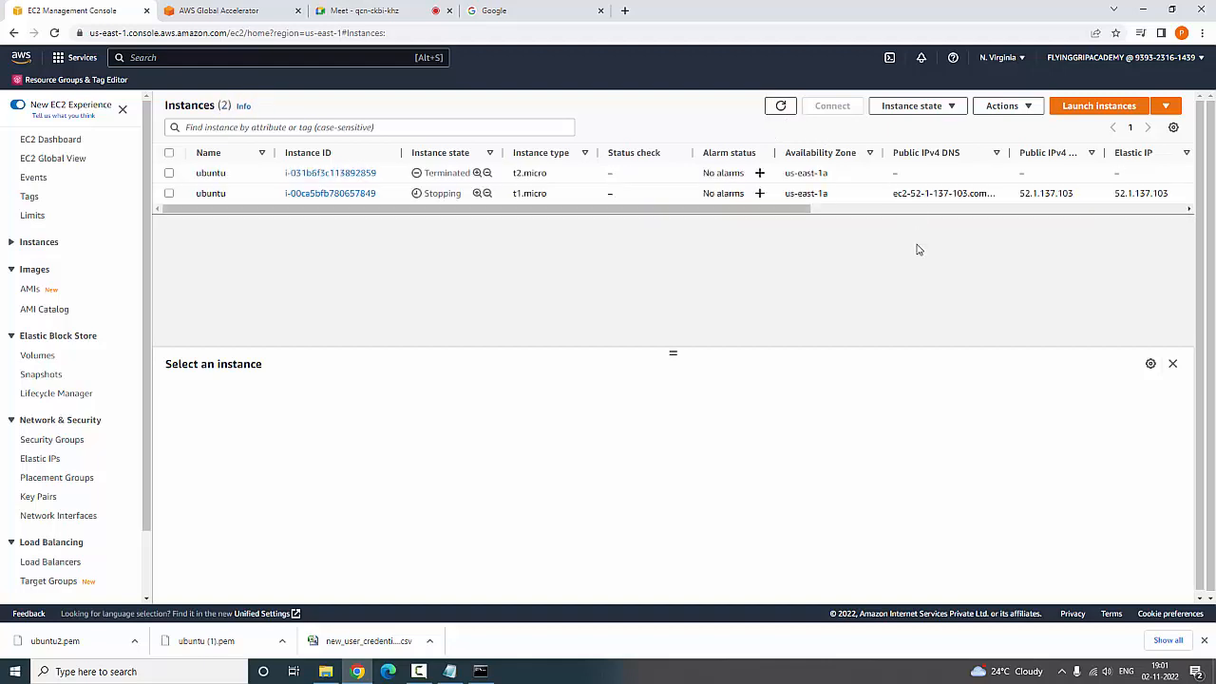
Examine the stopped t1.micro instance's public IPv4 address against its Elastic IP in the instances list
{"action": "left_click", "coordinate": [1025, 181]}
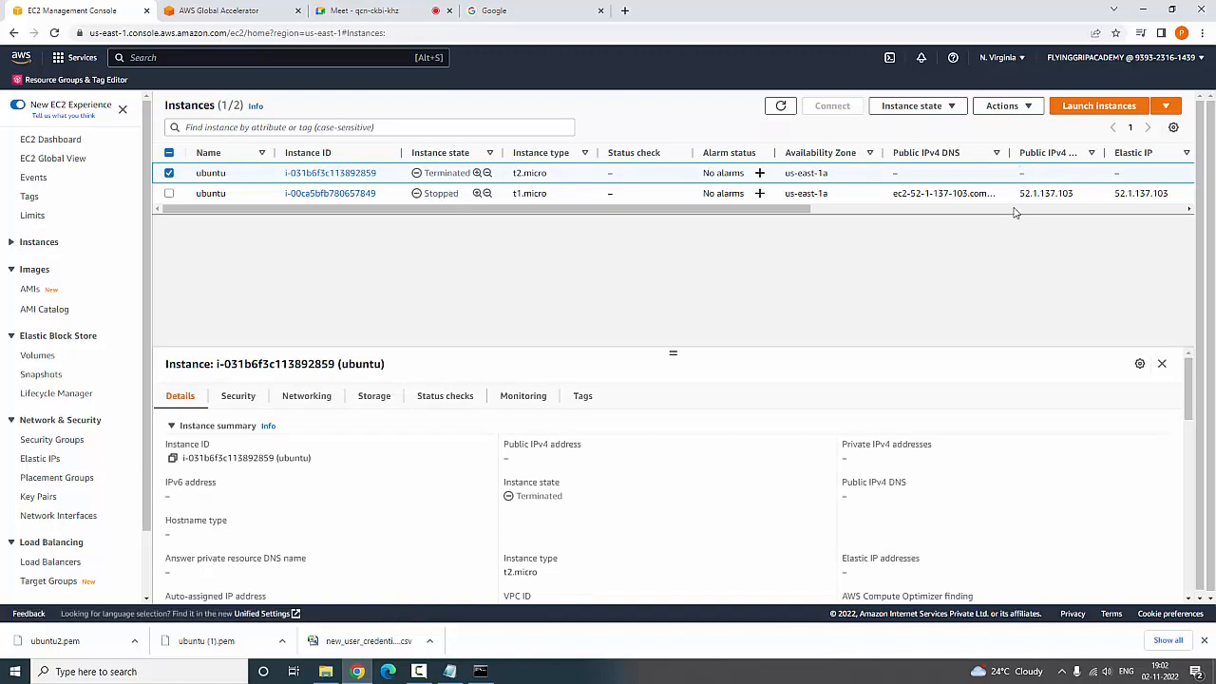
{"action": "left_click_drag", "start_coordinate": [1020, 195], "coordinate": [1077, 198]}
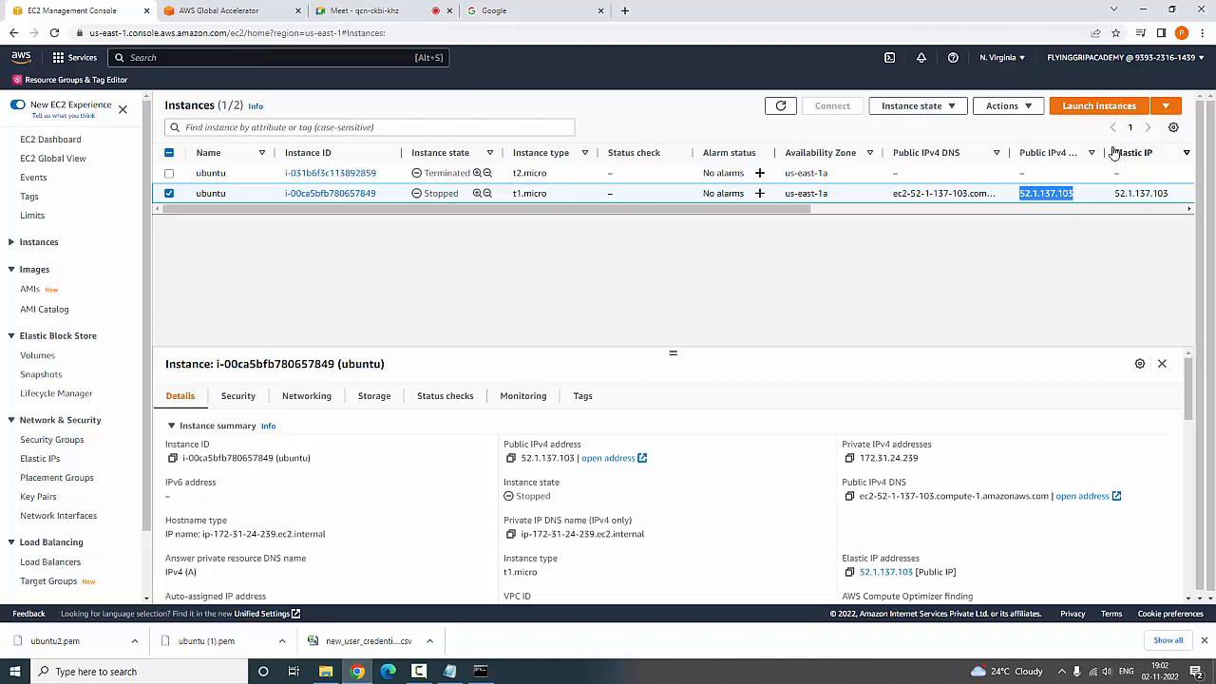
{"action": "left_click_drag", "start_coordinate": [1119, 158], "coordinate": [1158, 160]}
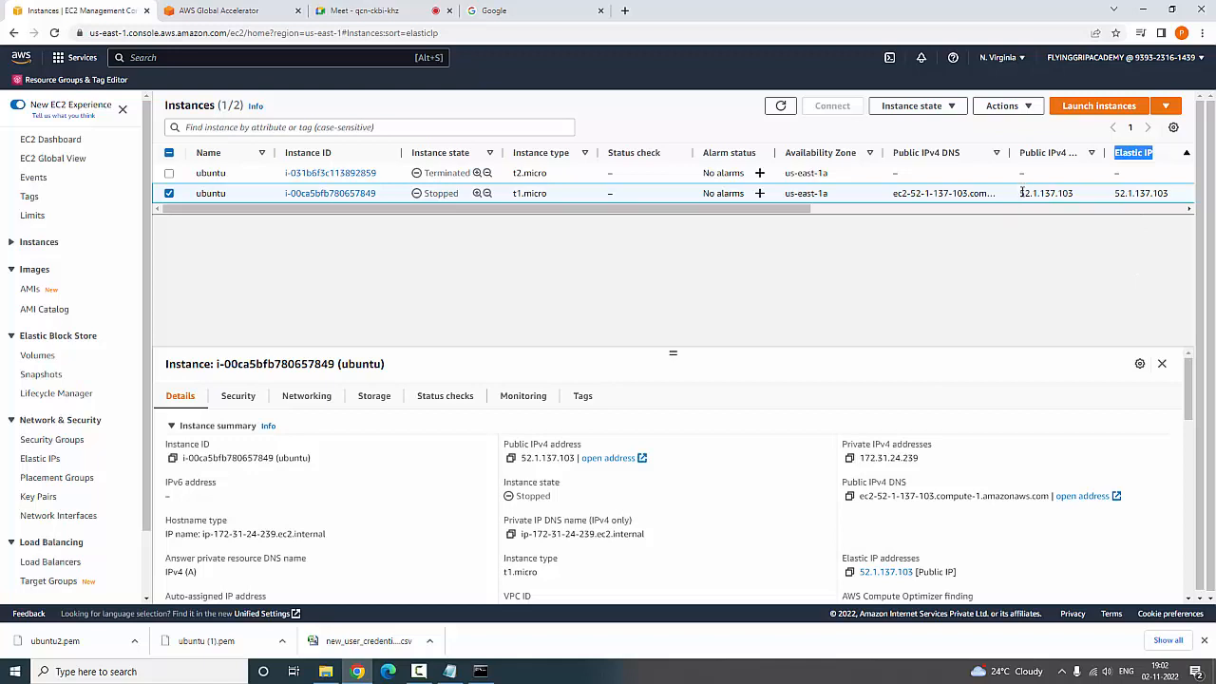
{"action": "left_click_drag", "start_coordinate": [1021, 193], "coordinate": [1170, 203]}
{"action": "left_click", "coordinate": [1136, 271]}
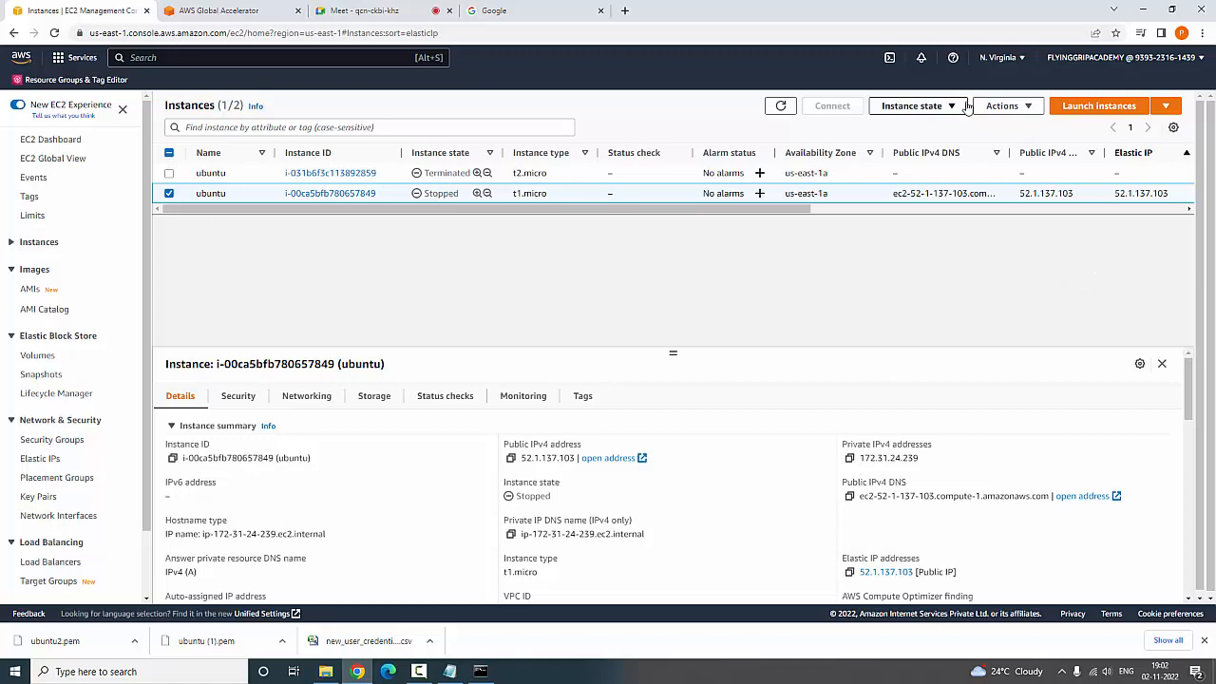
Start the stopped ubuntu instance i-00ca5bfb780657849 again and dismiss the notification
{"action": "left_click", "coordinate": [958, 107]}
{"action": "left_click", "coordinate": [910, 145]}
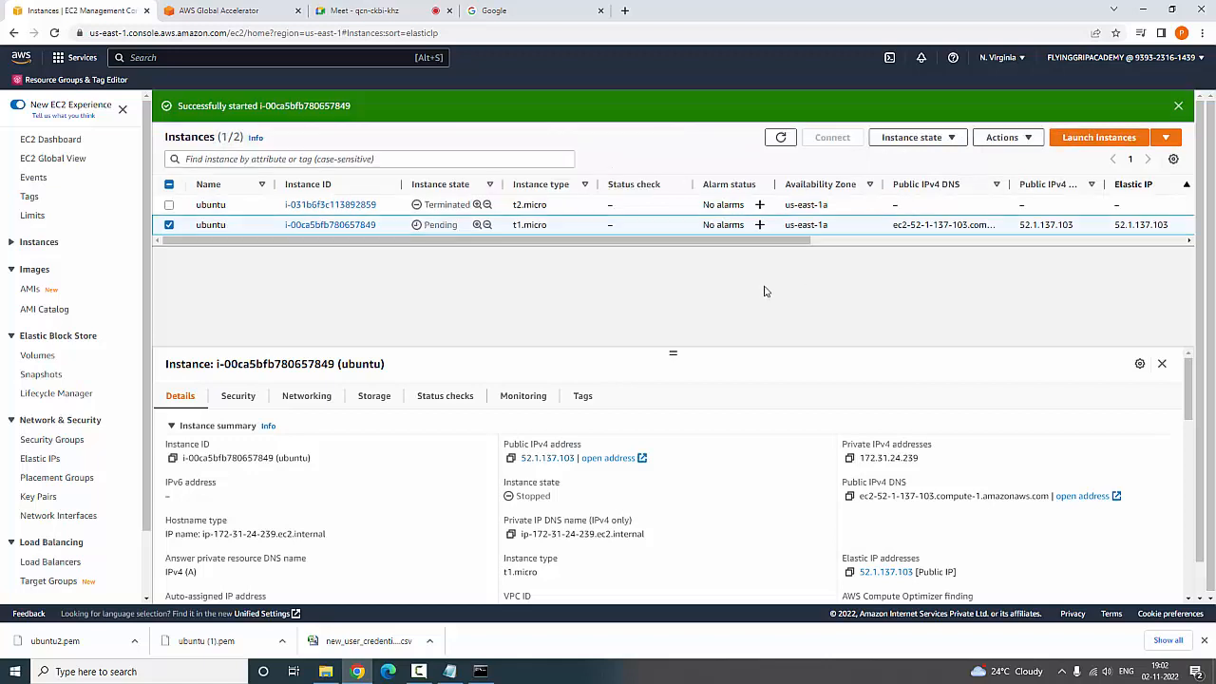
{"action": "left_click", "coordinate": [1179, 105]}
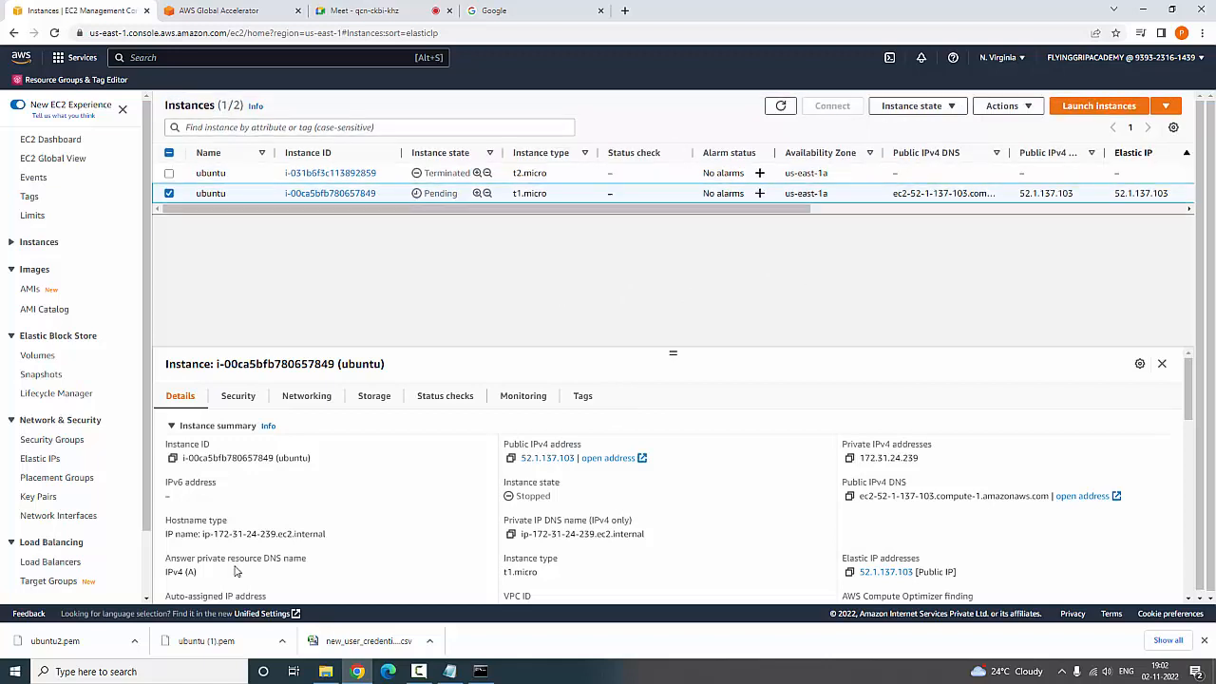
Disassociate the Elastic IP address 52.1.137.103 from instance i-00ca5bfb780657849
{"action": "scroll", "coordinate": [81, 408], "scroll_direction": "down", "scroll_amount": 2}
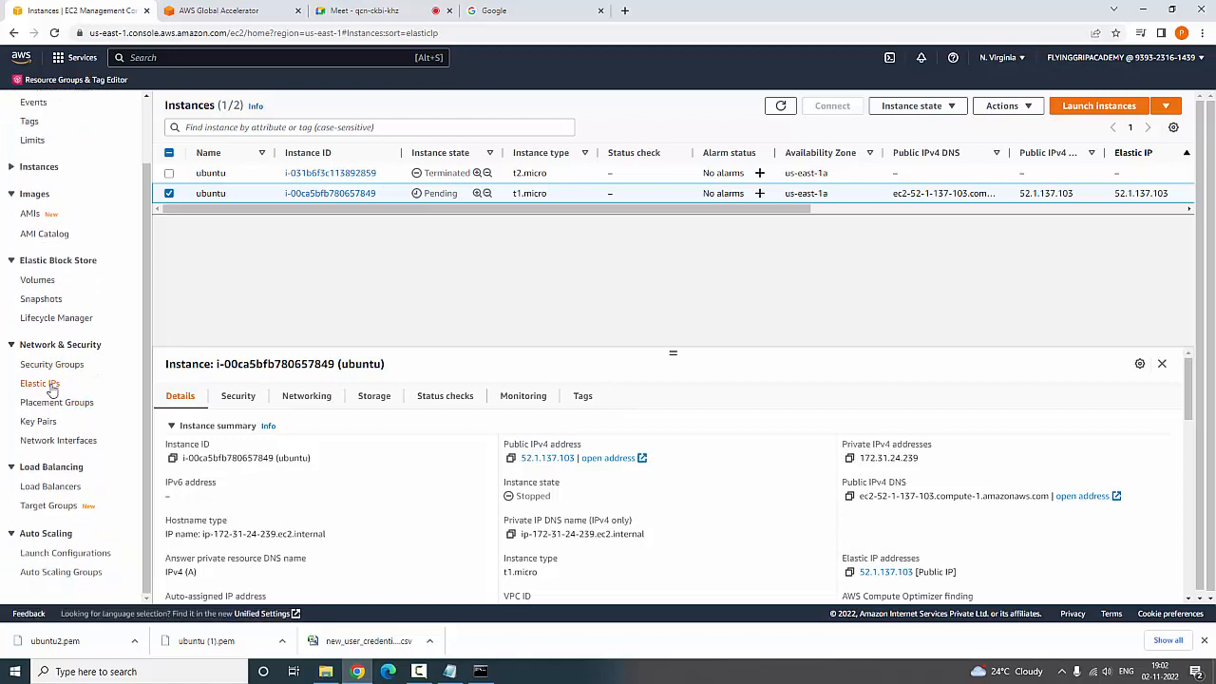
{"action": "left_click", "coordinate": [52, 385]}
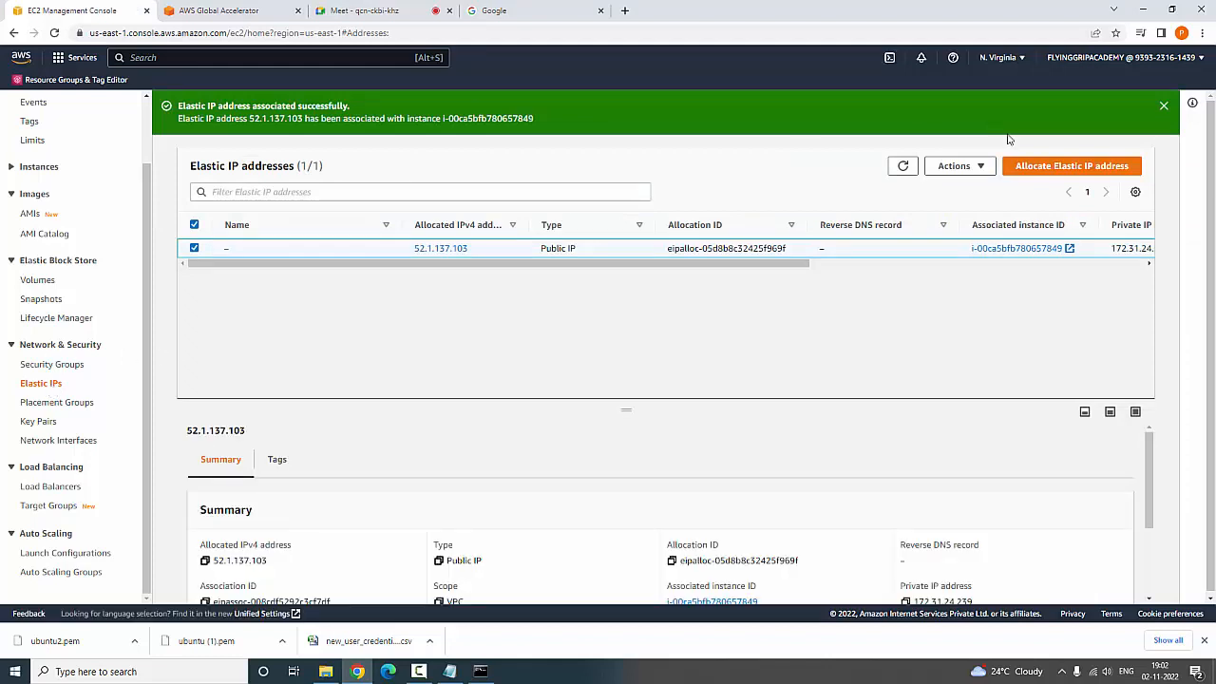
{"action": "left_click", "coordinate": [965, 166]}
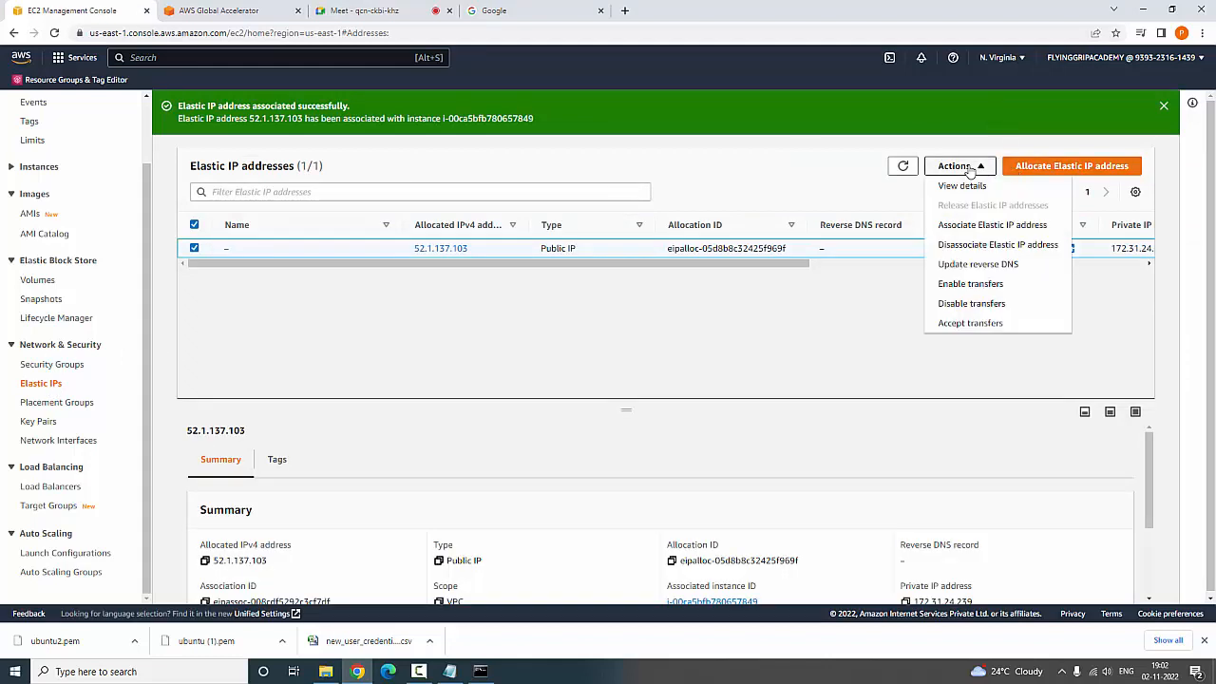
{"action": "left_click", "coordinate": [979, 246]}
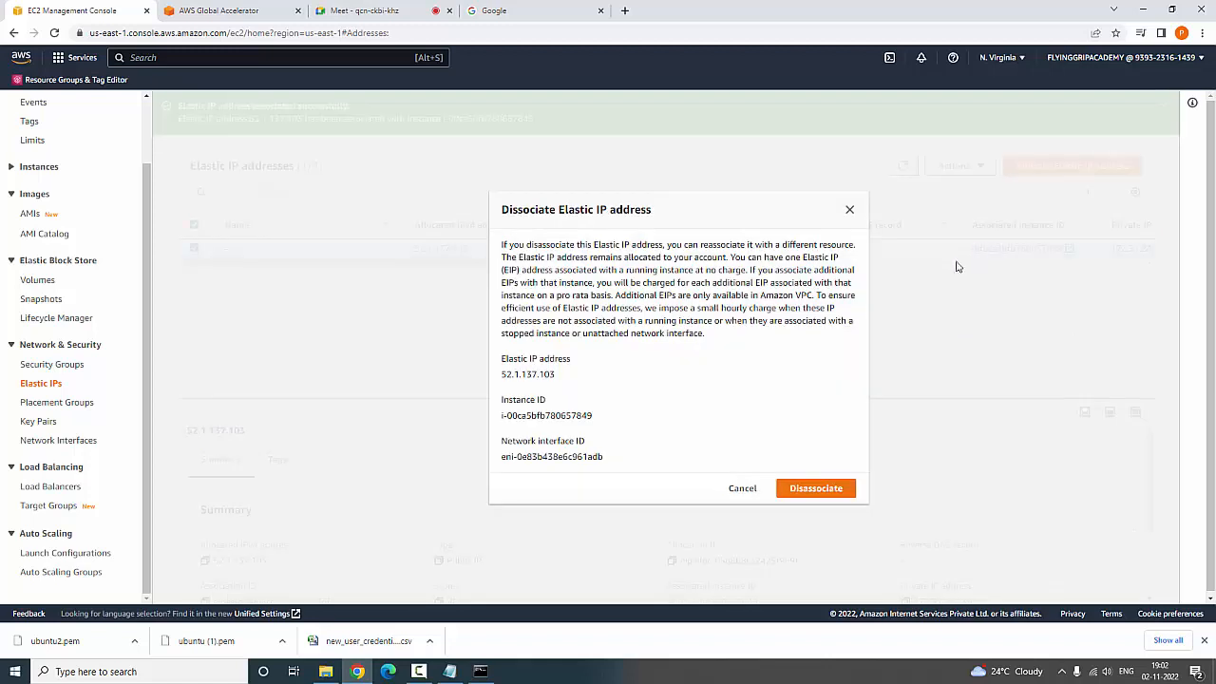
{"action": "left_click", "coordinate": [816, 489]}
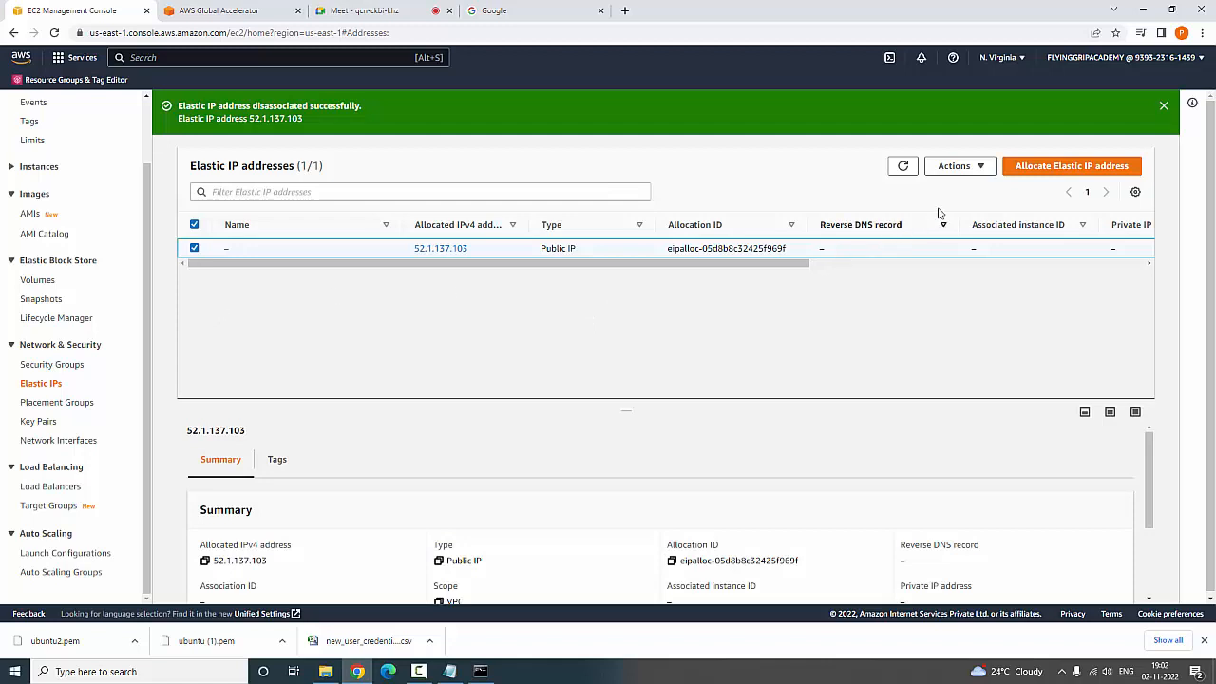
Release the Elastic IP address 52.1.137.103 from the account and dismiss the notification
{"action": "left_click", "coordinate": [974, 168]}
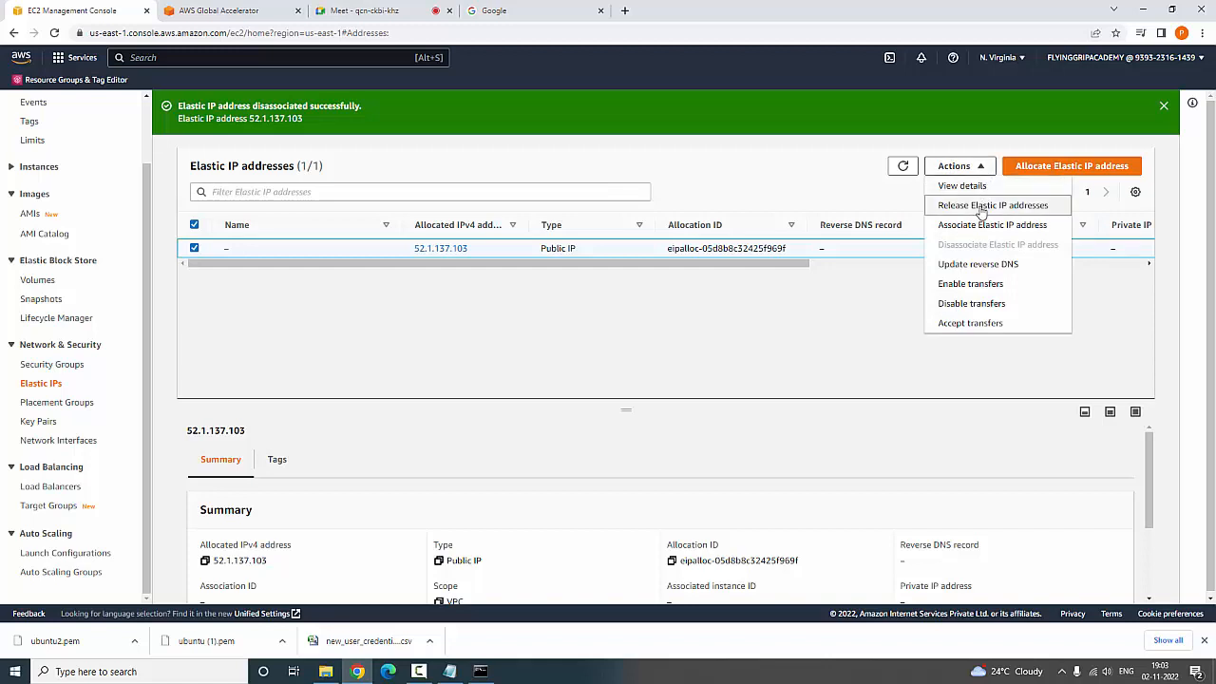
{"action": "left_click", "coordinate": [982, 208]}
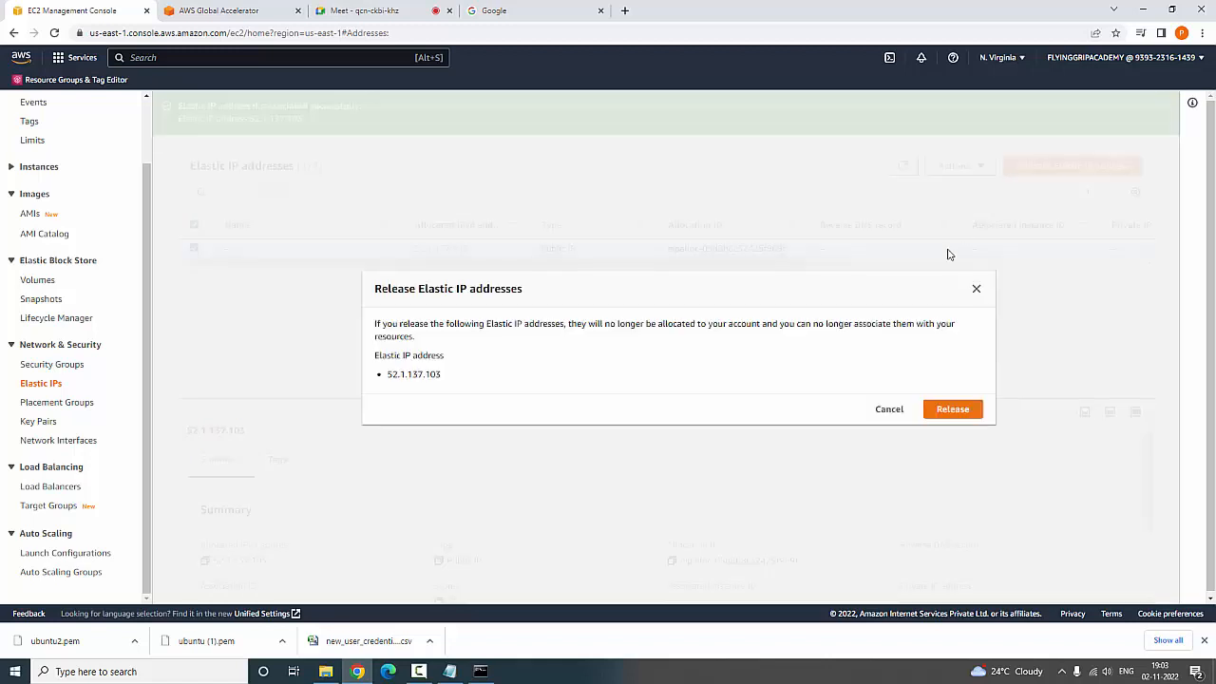
{"action": "left_click", "coordinate": [963, 415]}
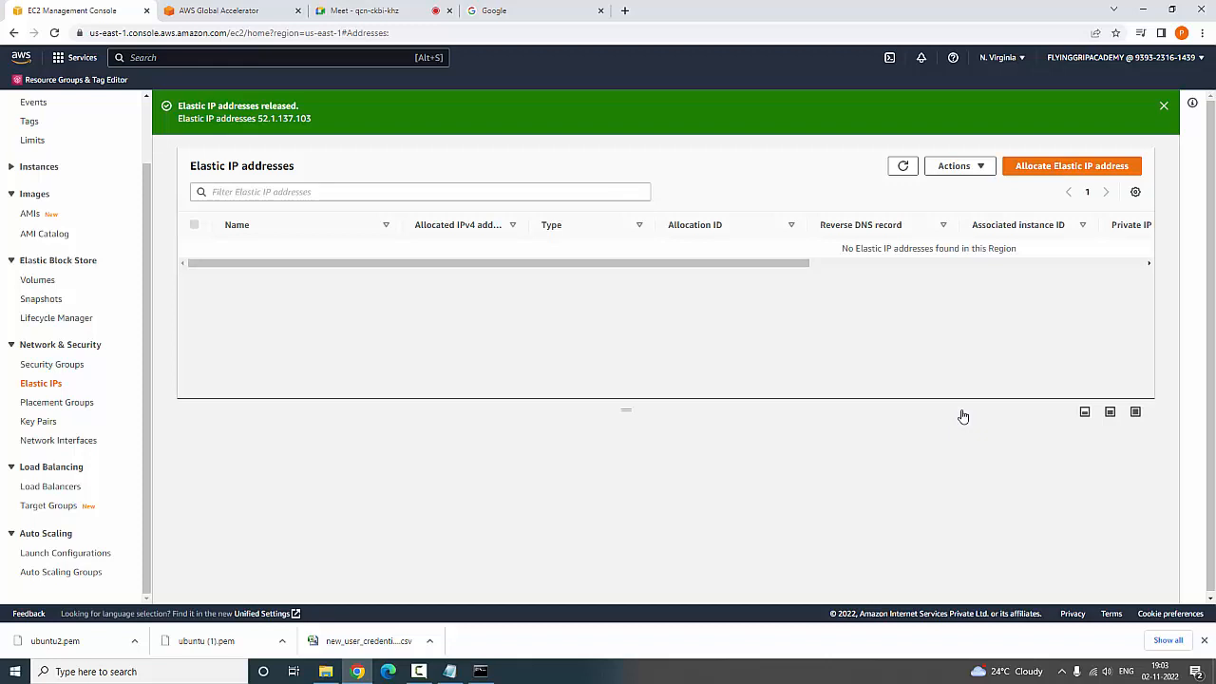
{"action": "left_click", "coordinate": [1162, 106]}
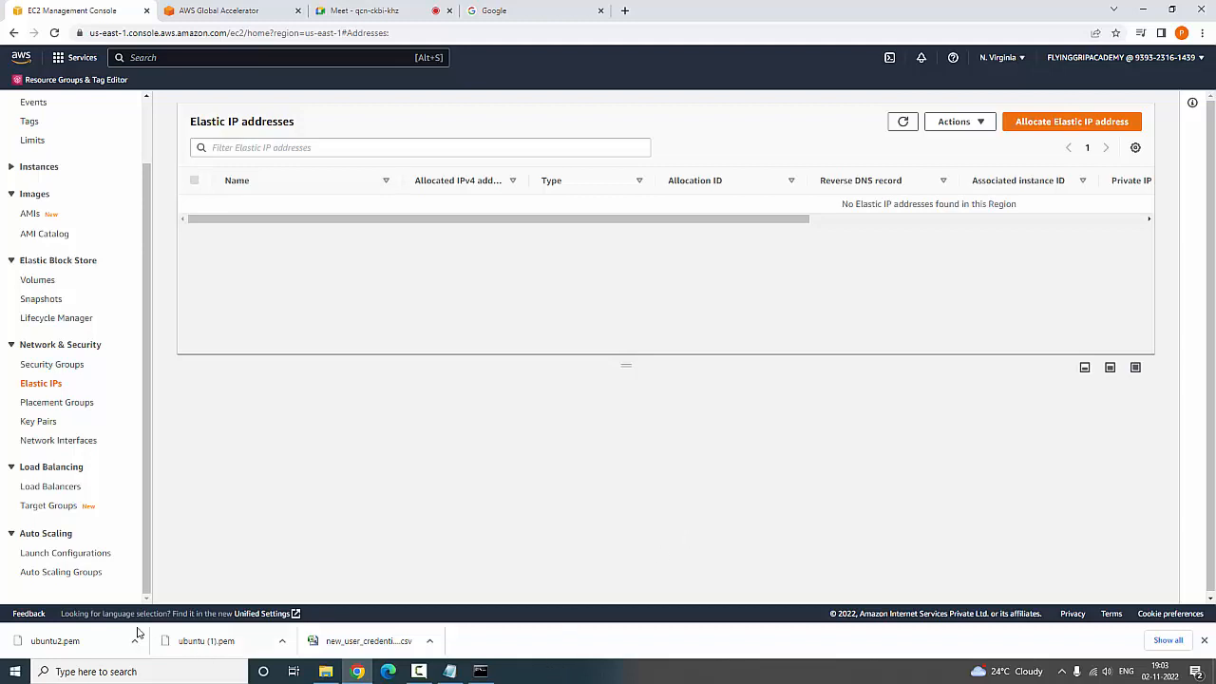
Go to the running instances from the EC2 dashboard and stop the ubuntu instance i-00ca5bfb780657849
{"action": "scroll", "coordinate": [114, 570], "scroll_direction": "up", "scroll_amount": 2}
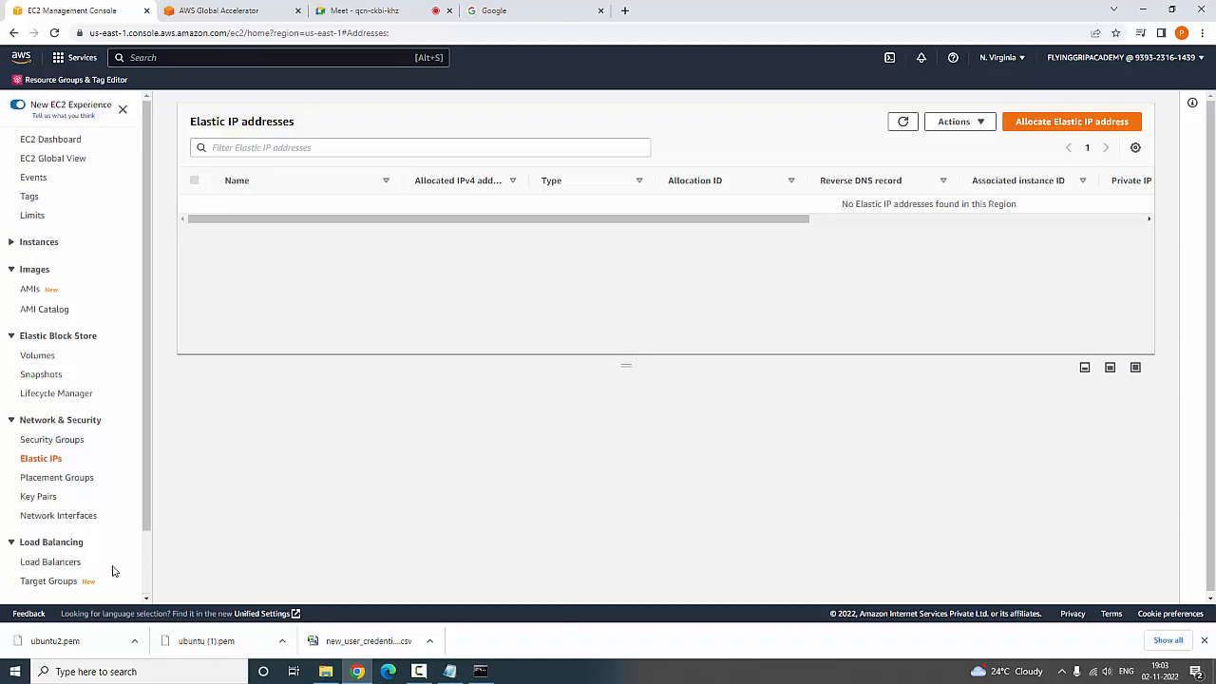
{"action": "left_click", "coordinate": [49, 139]}
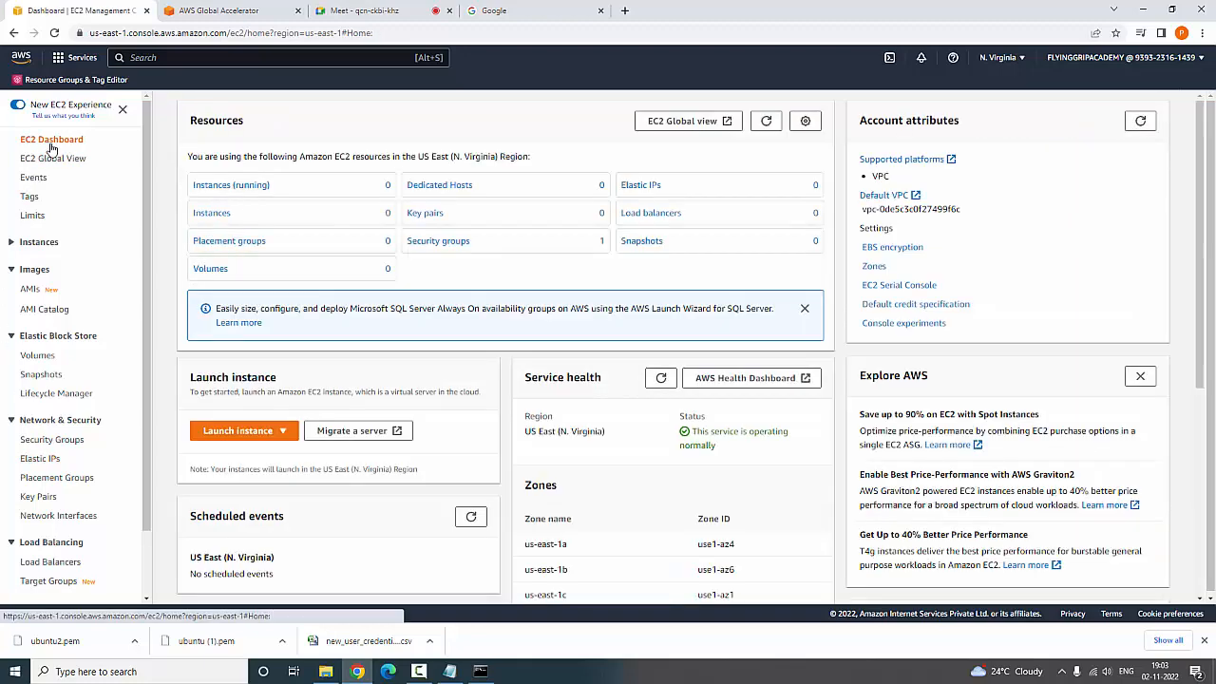
{"action": "left_click", "coordinate": [235, 186]}
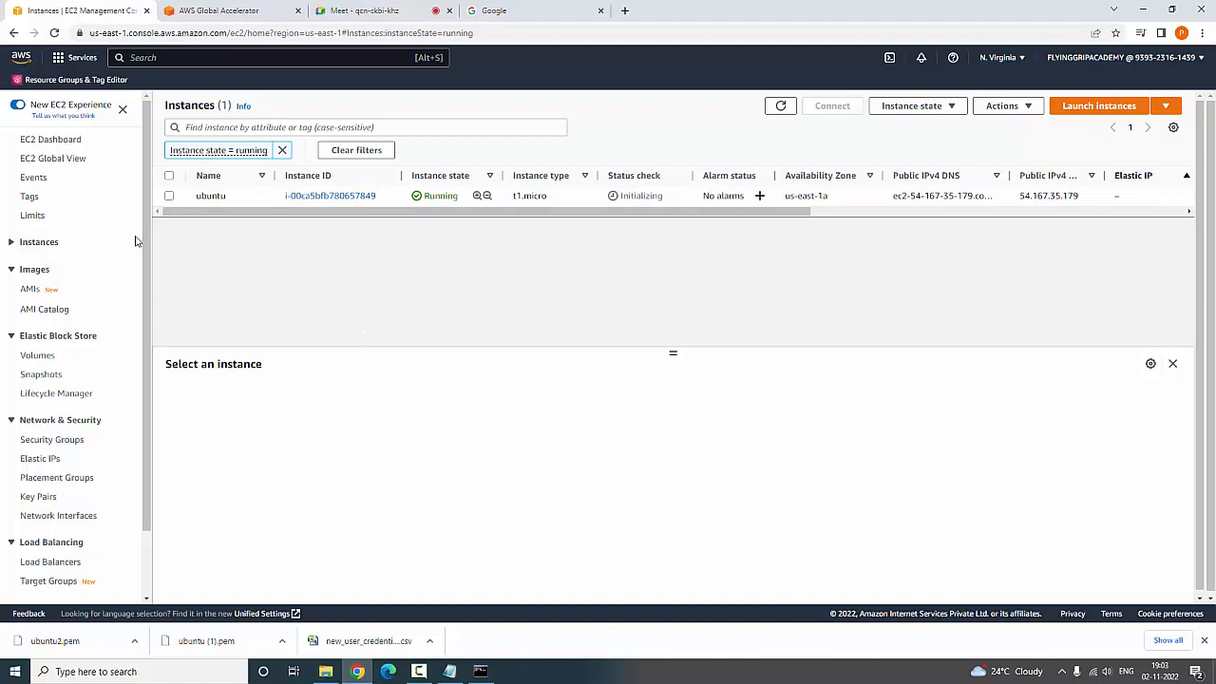
{"action": "left_click", "coordinate": [169, 197]}
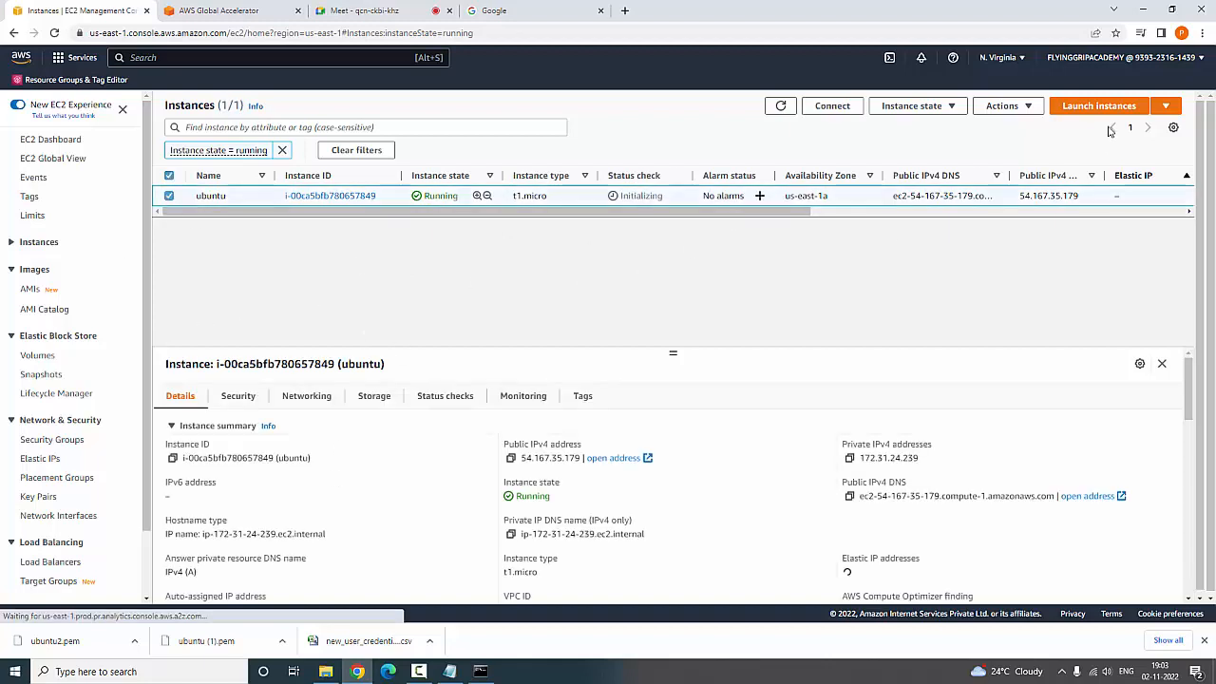
{"action": "left_click", "coordinate": [1027, 107]}
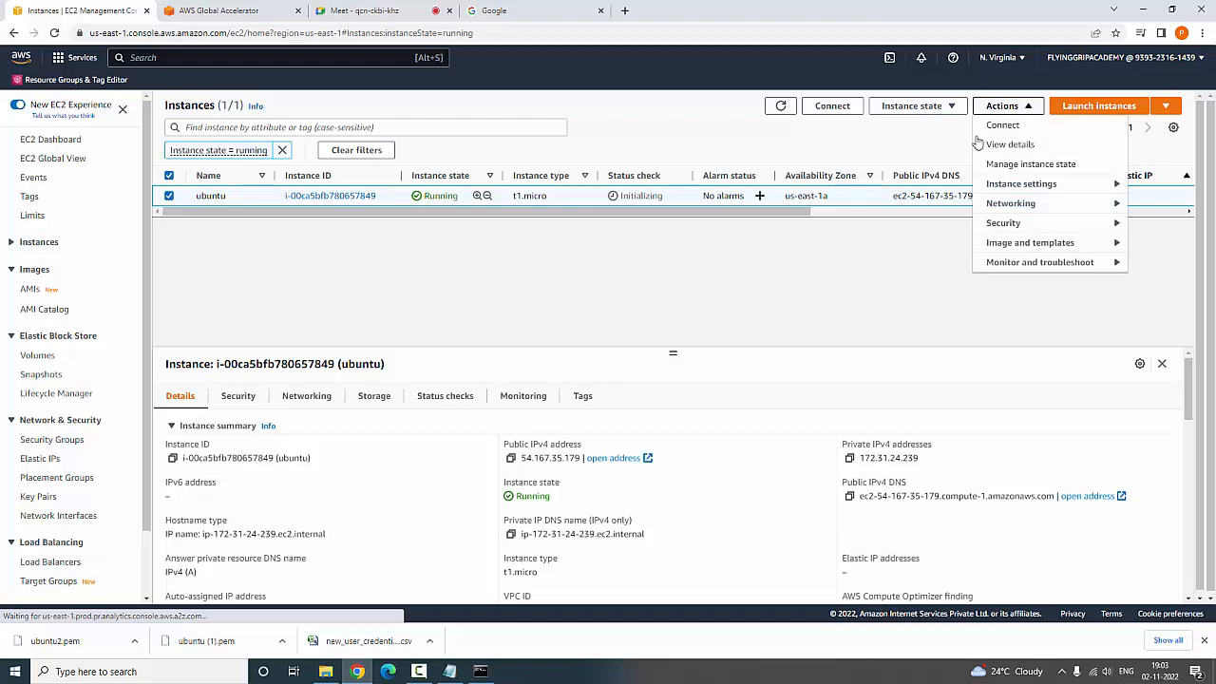
{"action": "left_click", "coordinate": [912, 106]}
{"action": "left_click", "coordinate": [937, 149]}
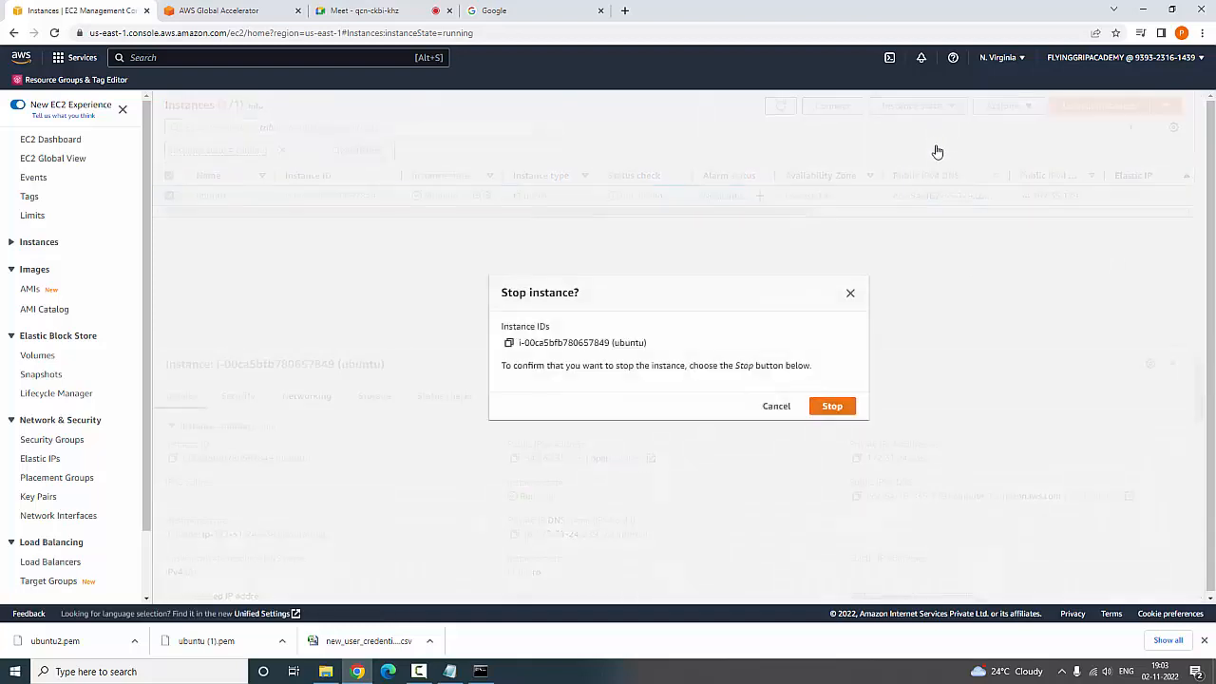
{"action": "left_click", "coordinate": [831, 409]}
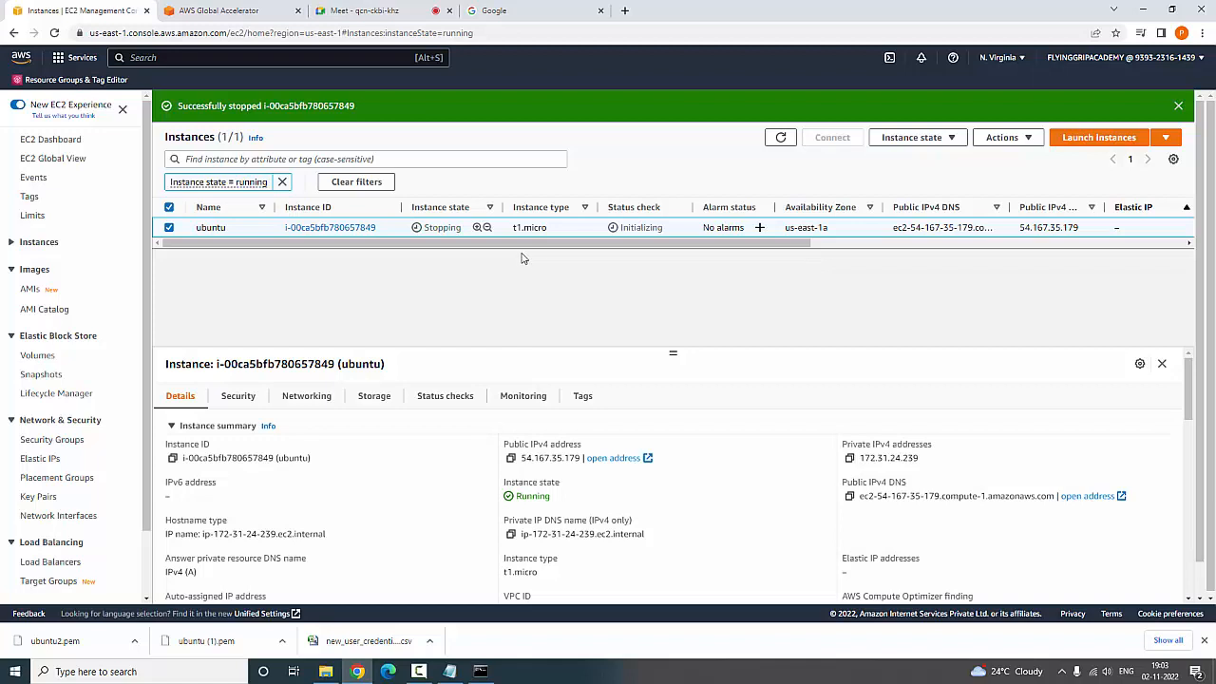
Show the unfiltered instances list, dismiss the notification and keep refreshing to monitor the t1.micro ubuntu instance's state
{"action": "left_click", "coordinate": [785, 138]}
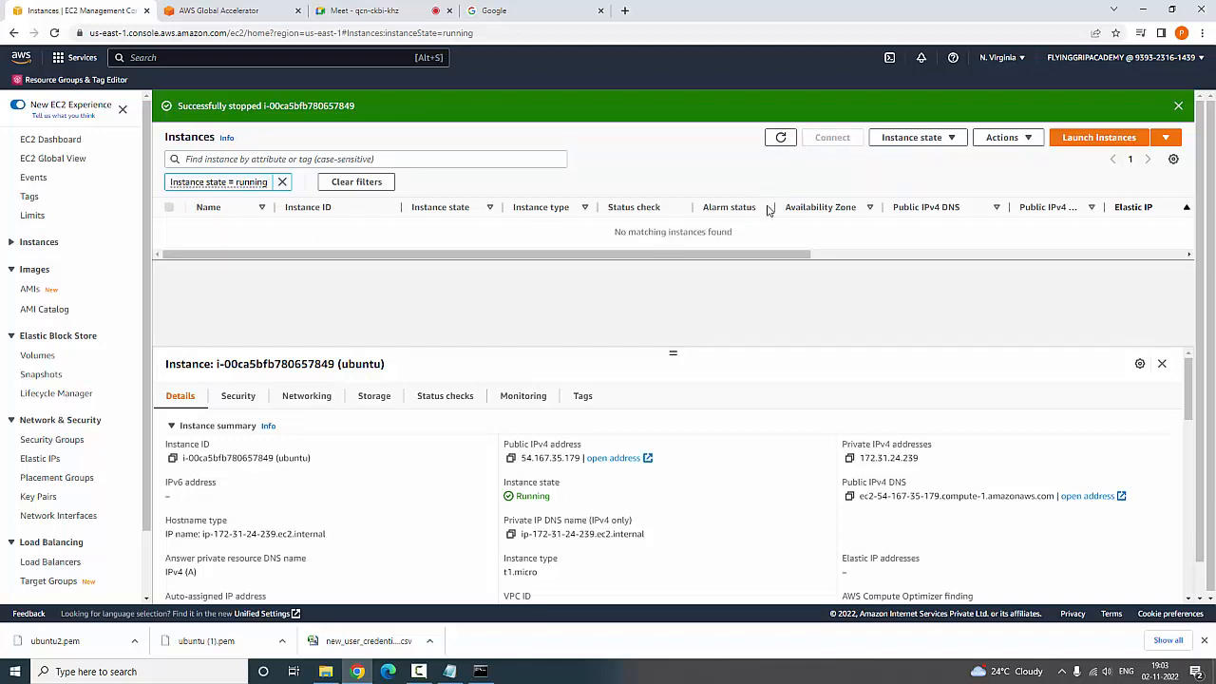
{"action": "left_click", "coordinate": [781, 138]}
{"action": "left_click", "coordinate": [53, 143]}
{"action": "left_click", "coordinate": [222, 212]}
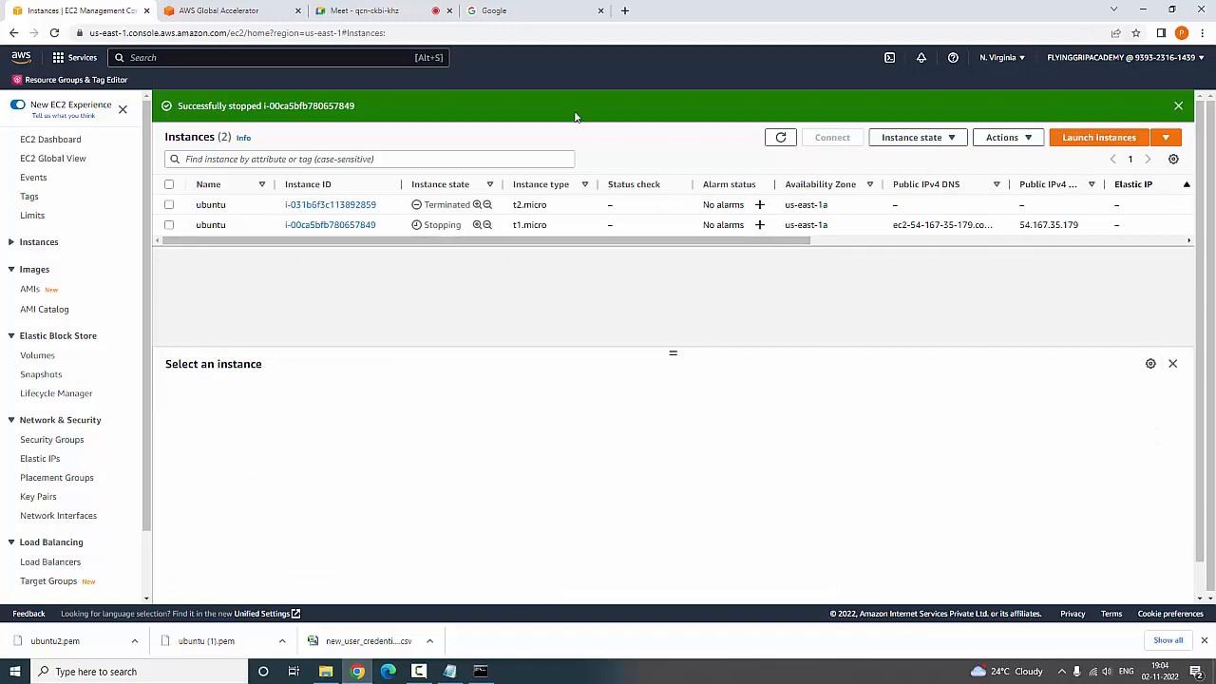
{"action": "left_click", "coordinate": [1178, 105]}
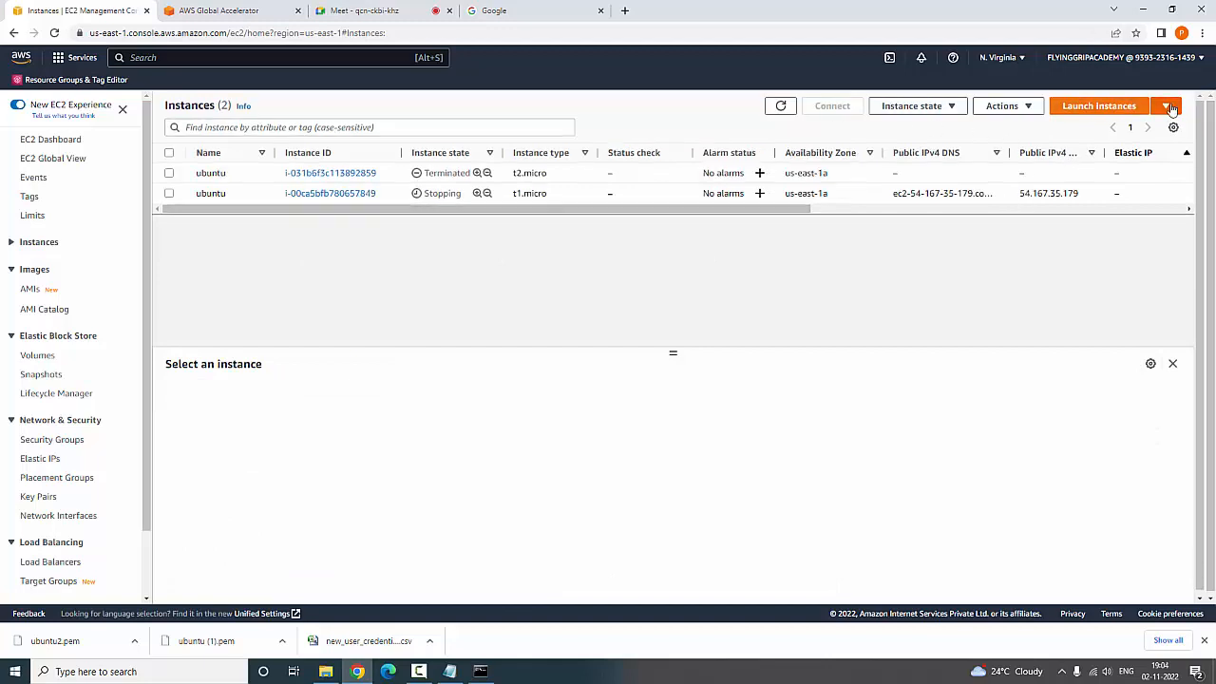
{"action": "left_click", "coordinate": [781, 106]}
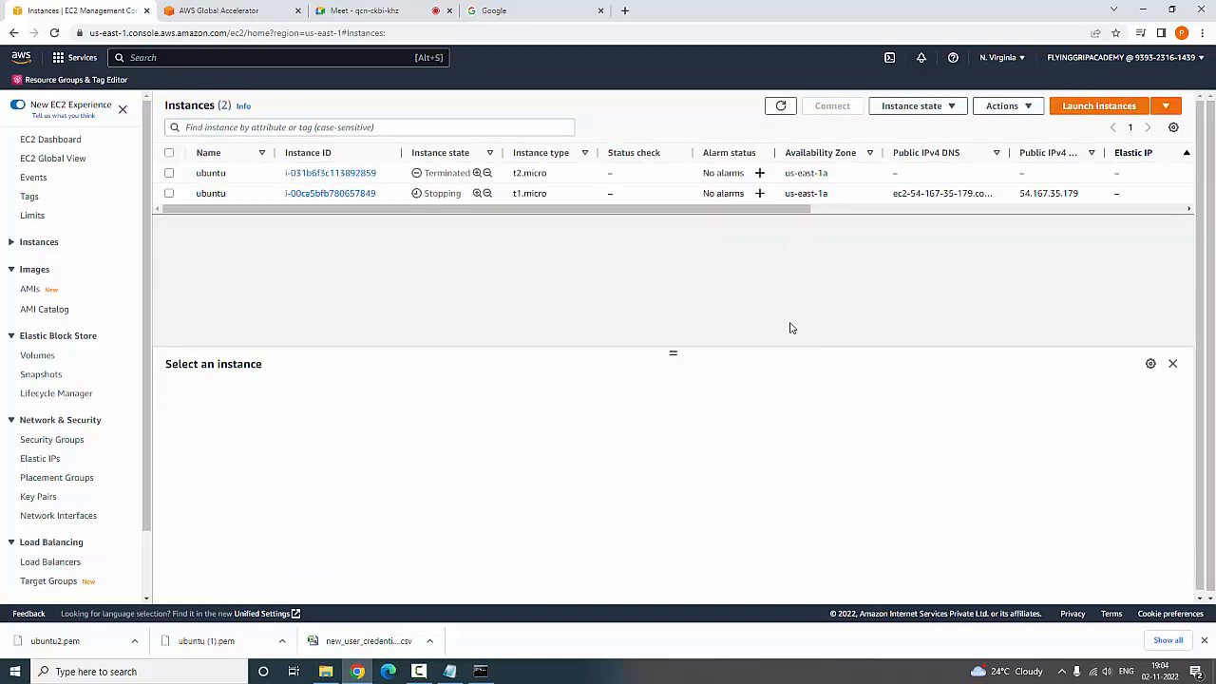
{"action": "left_click", "coordinate": [781, 107]}
Sort the instances by Elastic IP in descending order and start the stopped t1.micro ubuntu instance
{"action": "left_click", "coordinate": [170, 193]}
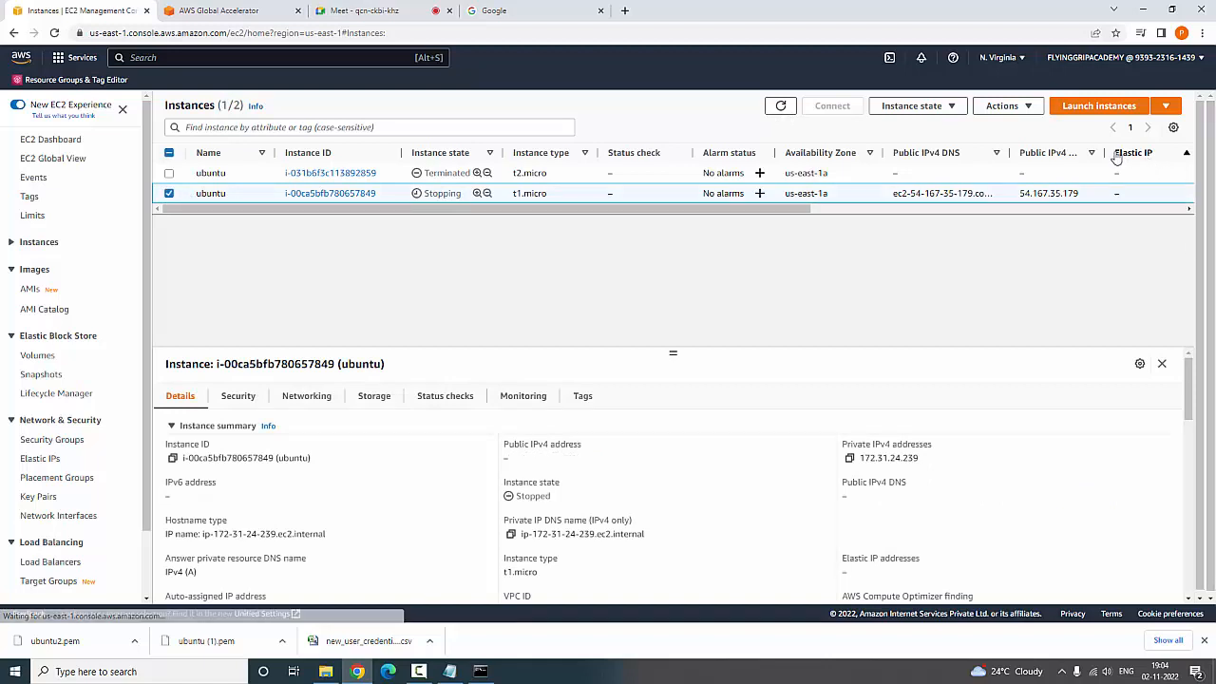
{"action": "left_click_drag", "start_coordinate": [1114, 154], "coordinate": [1161, 157]}
{"action": "left_click", "coordinate": [1161, 158]}
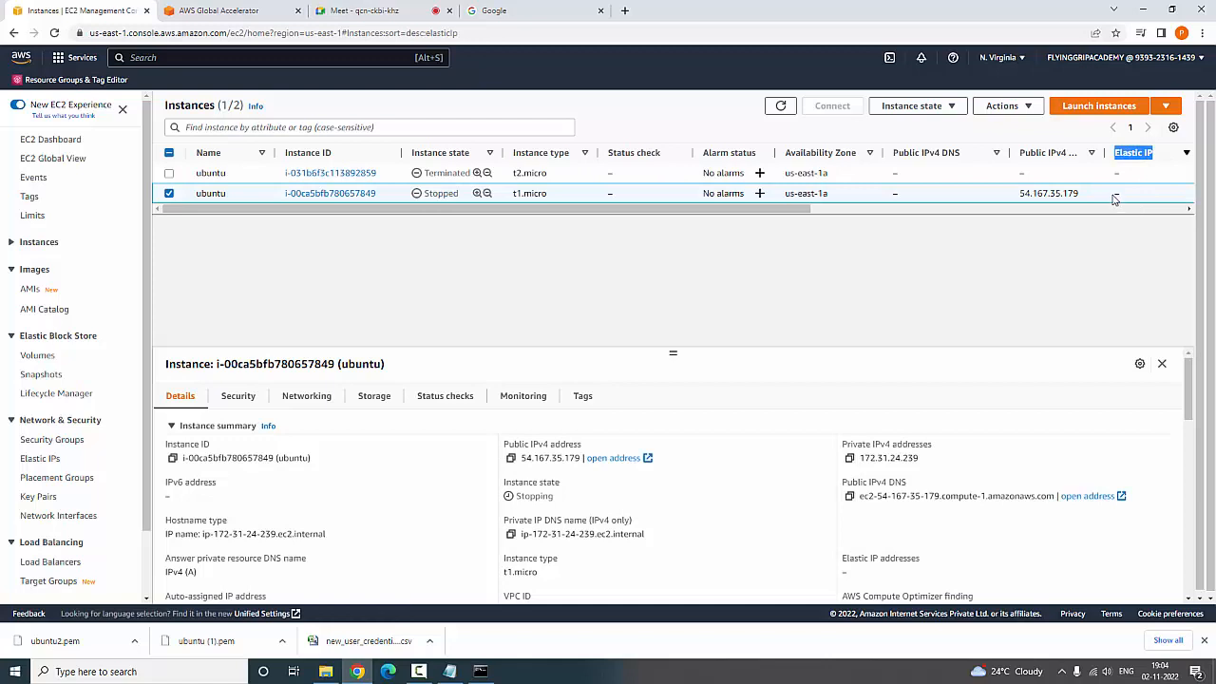
{"action": "left_click", "coordinate": [1117, 193]}
{"action": "left_click", "coordinate": [962, 107]}
{"action": "left_click", "coordinate": [921, 155]}
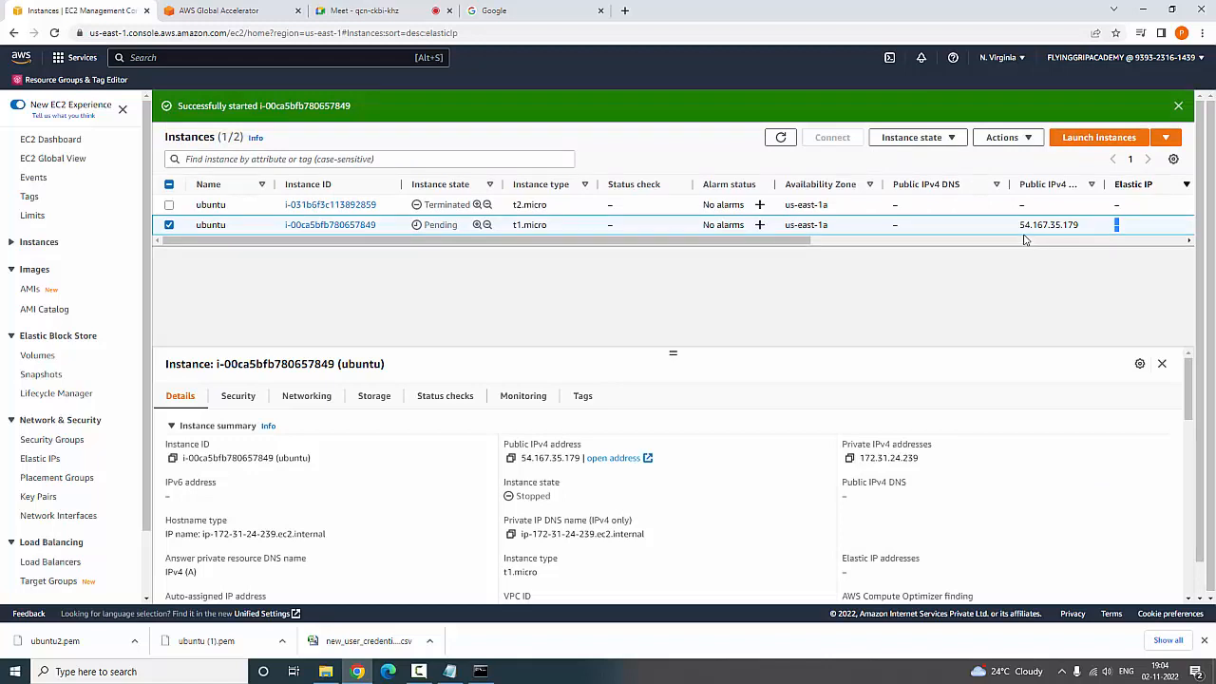
Compare the t1.micro ubuntu instance's public IPv4 address before and after refreshing the instances list
{"action": "left_click_drag", "start_coordinate": [1018, 228], "coordinate": [1079, 226]}
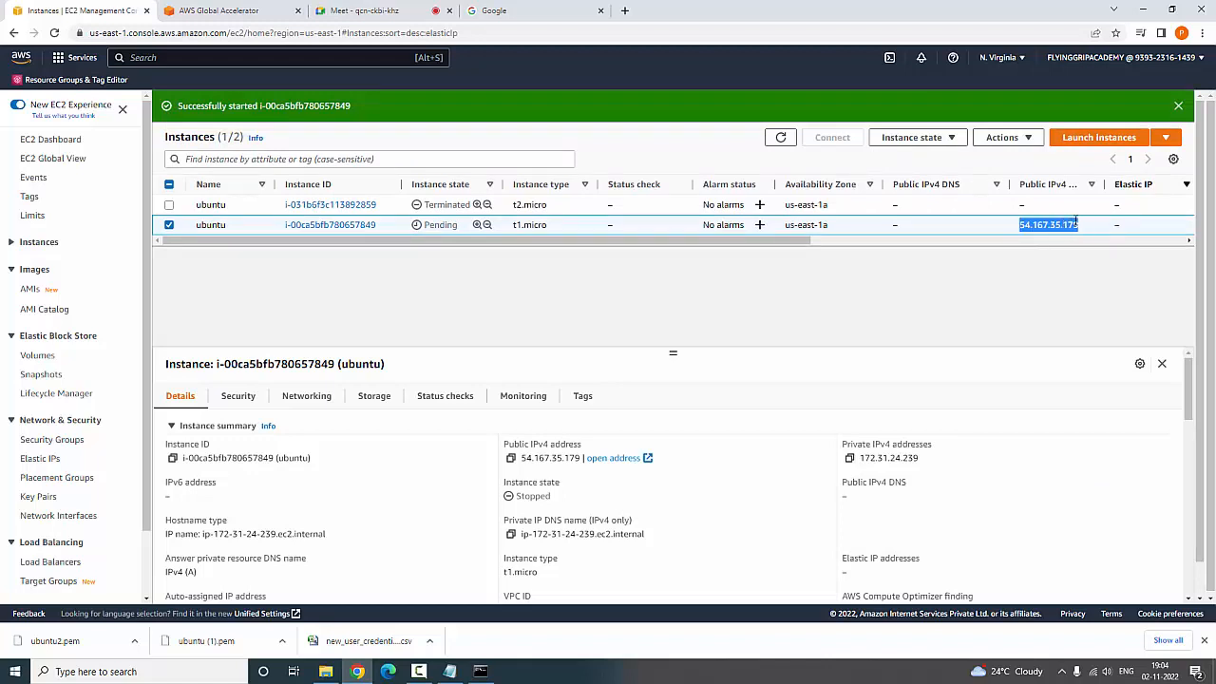
{"action": "right_click", "coordinate": [1077, 226]}
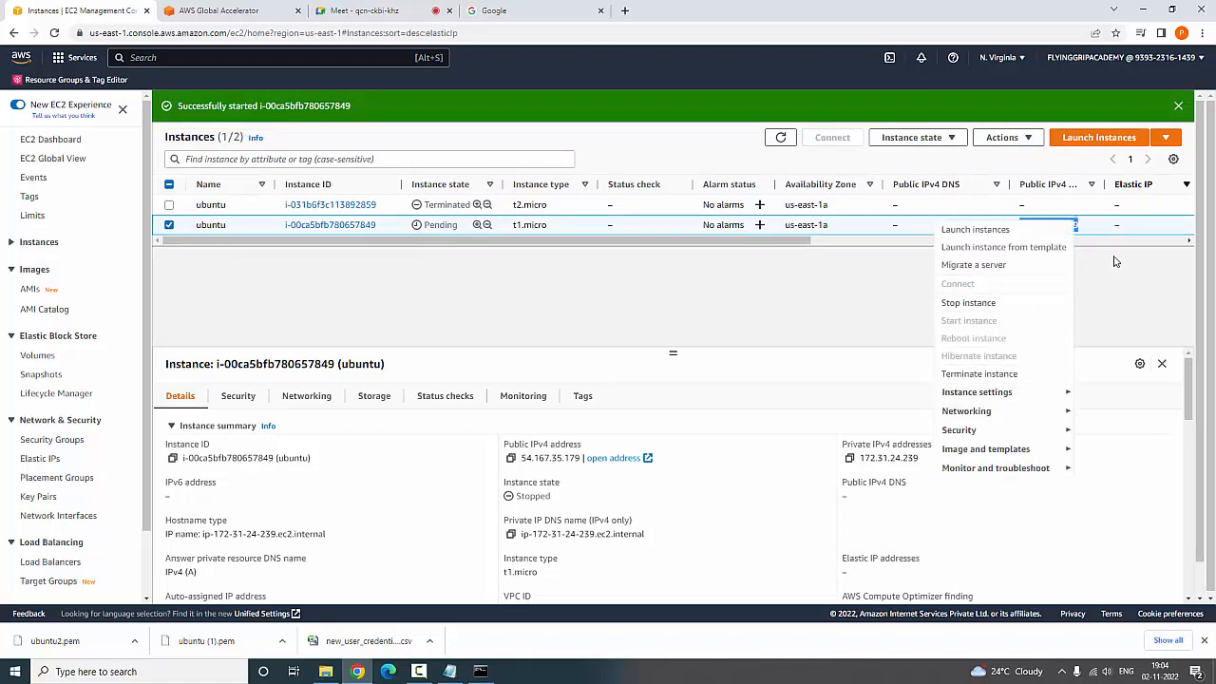
{"action": "left_click", "coordinate": [1153, 328]}
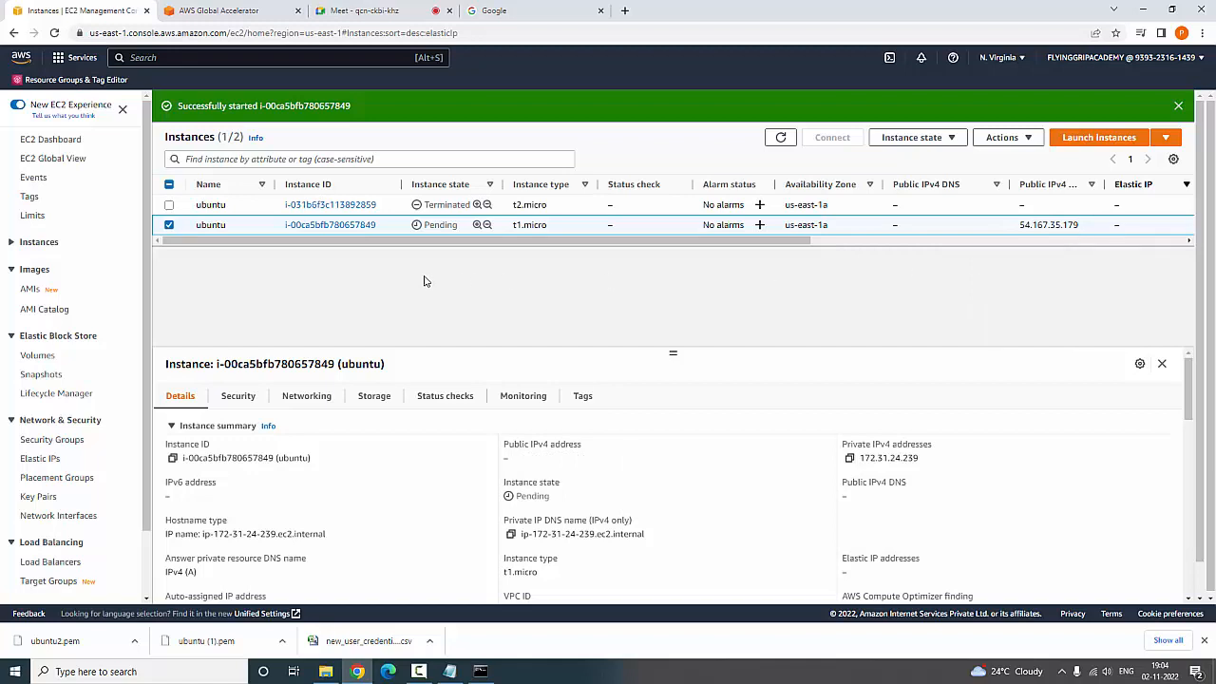
{"action": "left_click", "coordinate": [783, 139]}
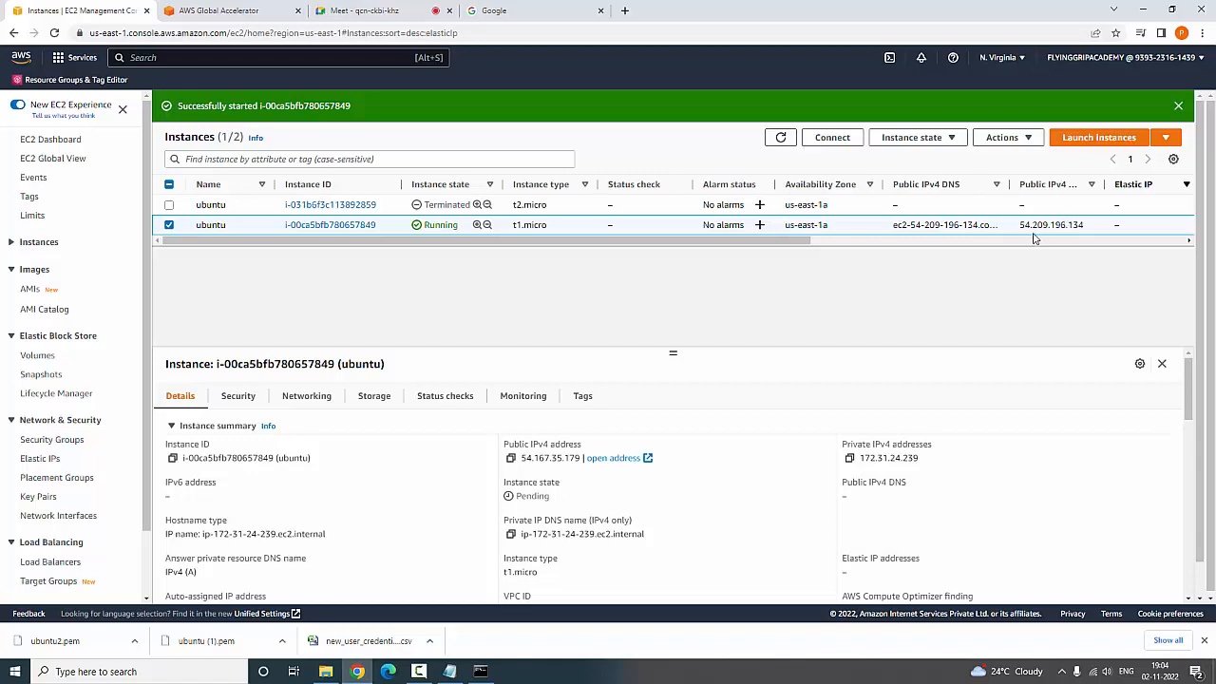
{"action": "left_click_drag", "start_coordinate": [1019, 226], "coordinate": [1089, 228]}
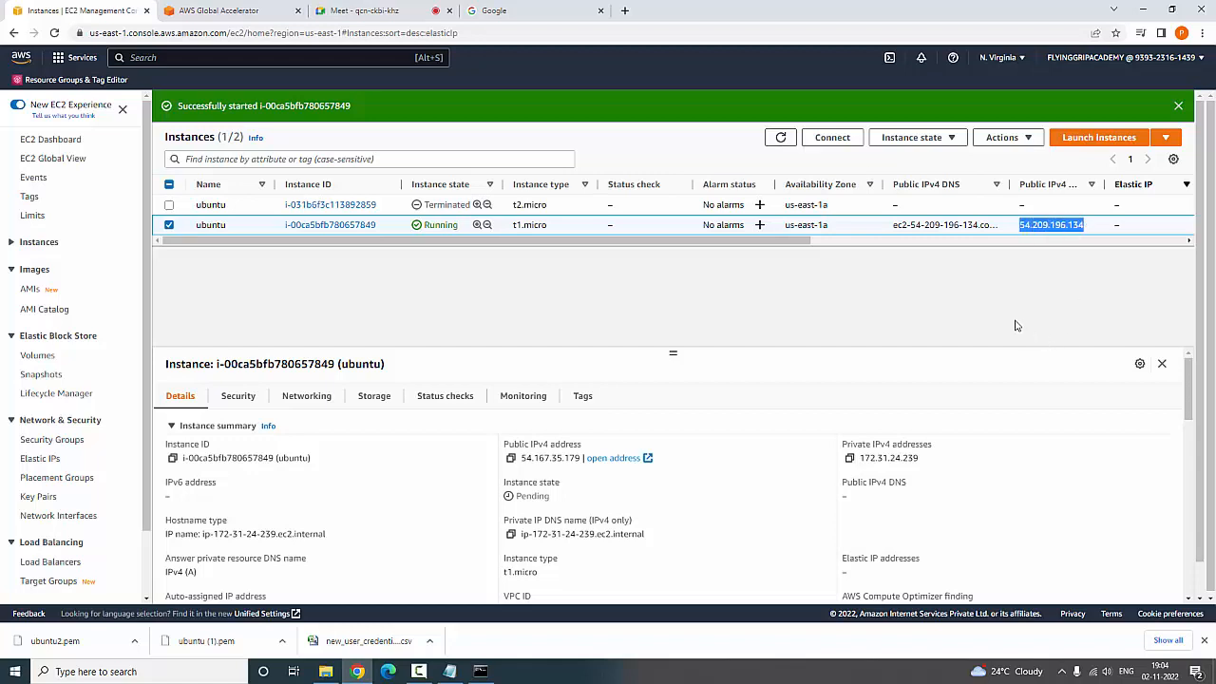